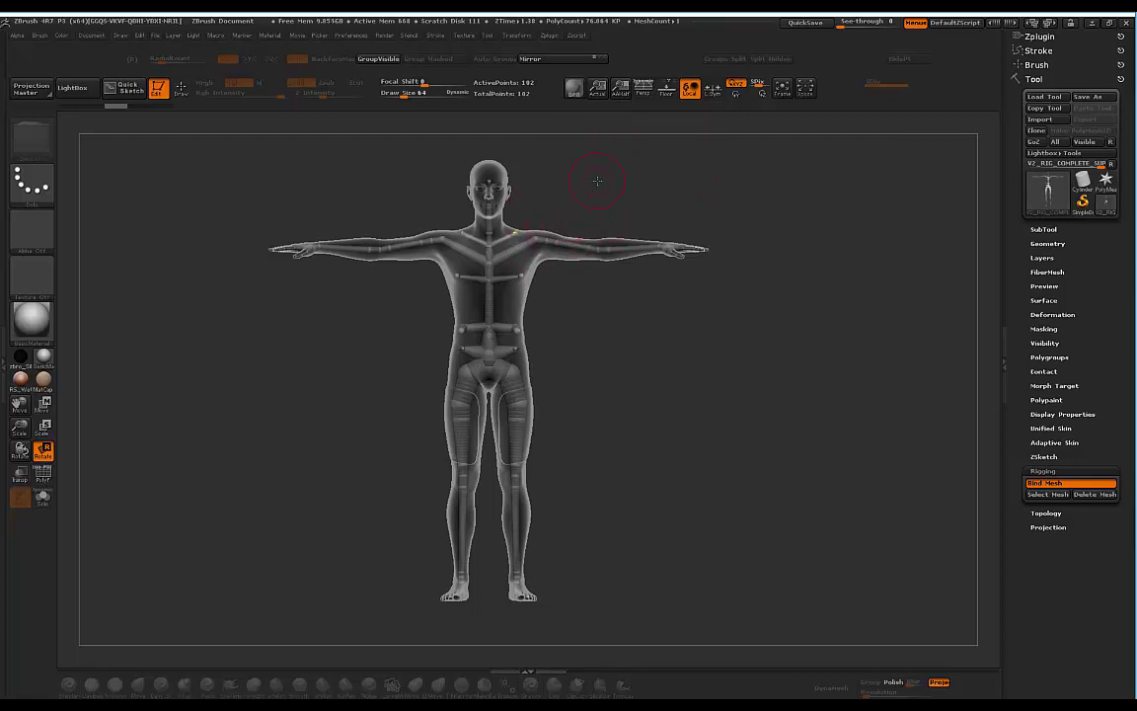
Examine the rigged figure from several angles, then the leg bones around the knee and ankle, with the rigging settings open.
left_click_drag(597, 181, 647, 301)
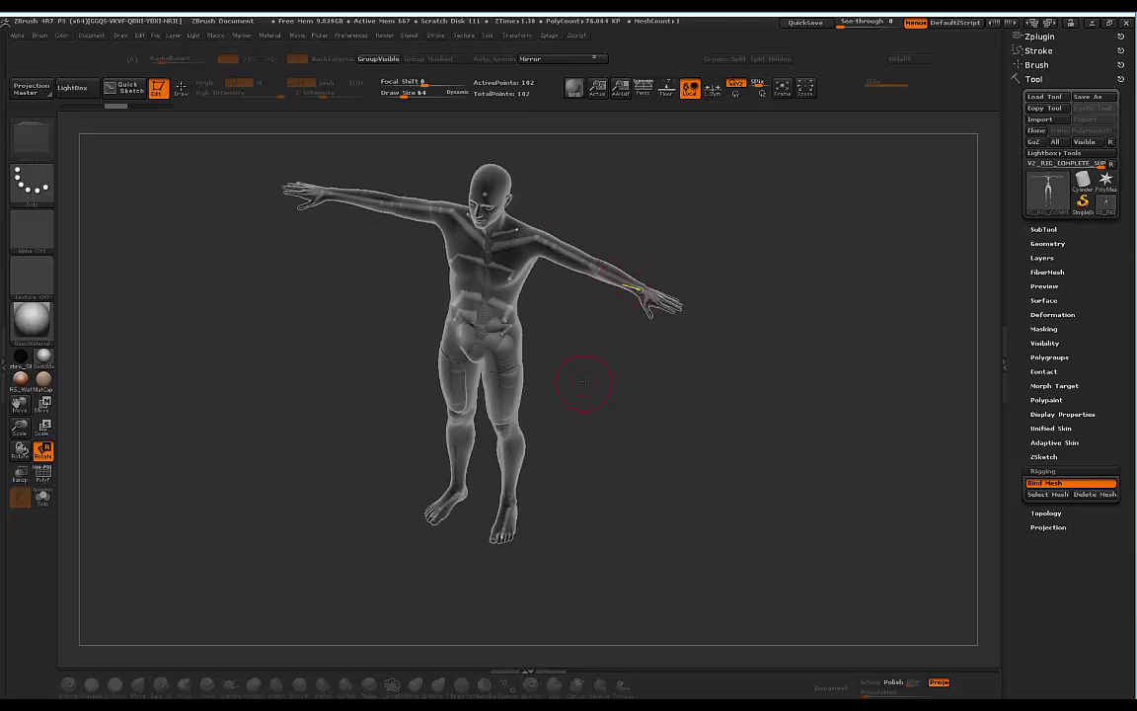
left_click_drag(585, 381, 600, 331, "shift")
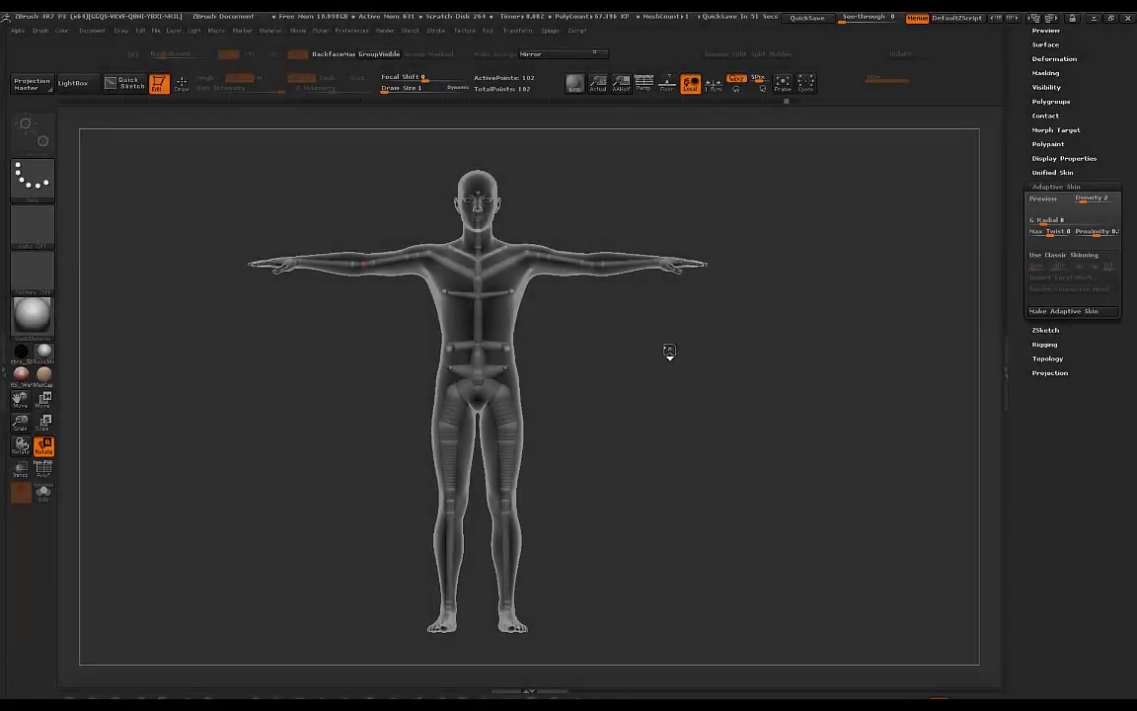
left_click_drag(669, 351, 664, 380)
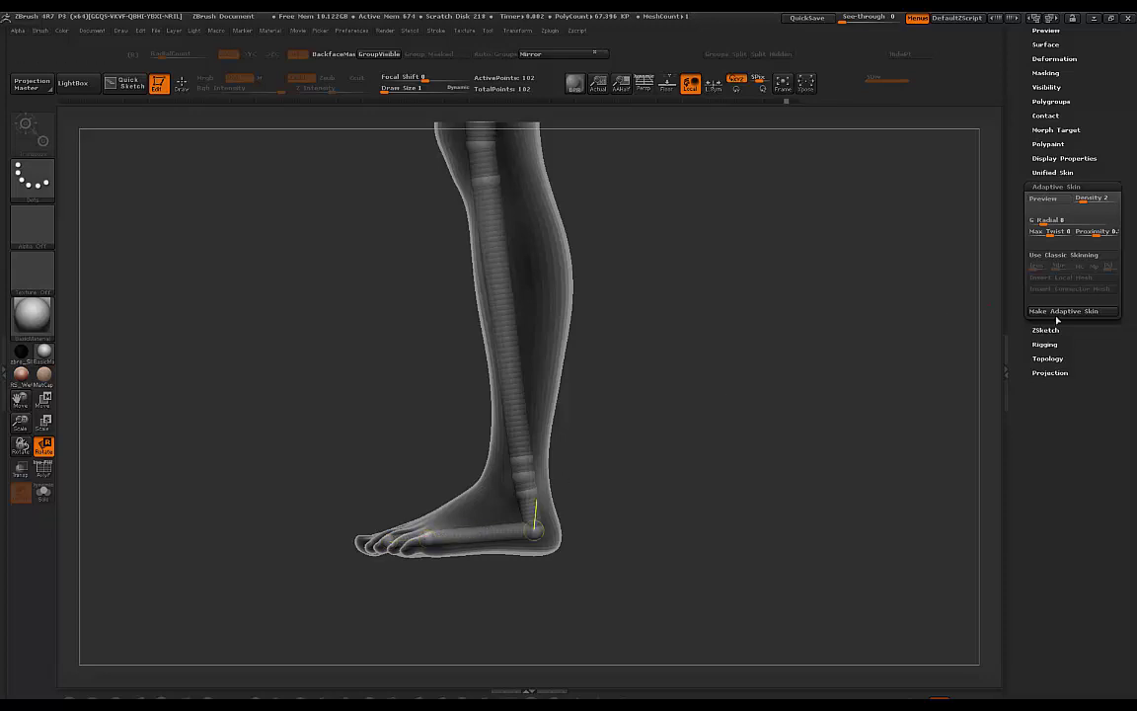
left_click(1046, 345)
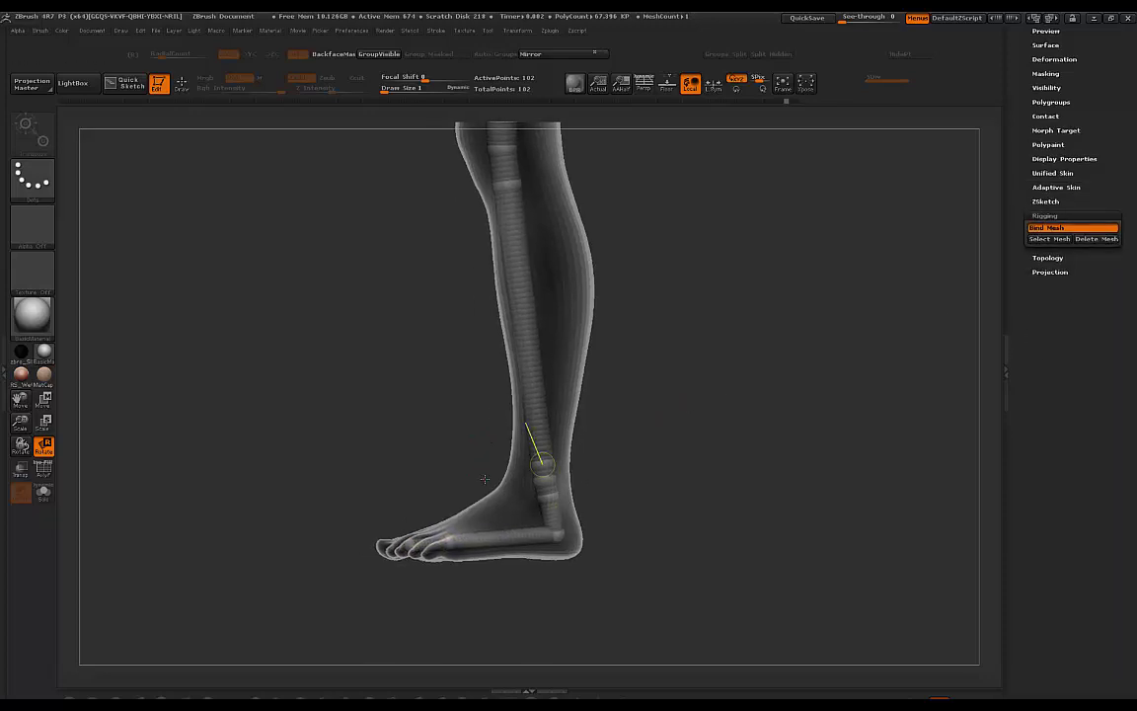
mouse_move(685, 318)
left_mouse_down("alt")
mouse_move(685, 333)
mouse_move(678, 312)
mouse_move(690, 343)
mouse_move(654, 323)
mouse_move(686, 315)
mouse_move(477, 386)
left_mouse_up("alt")
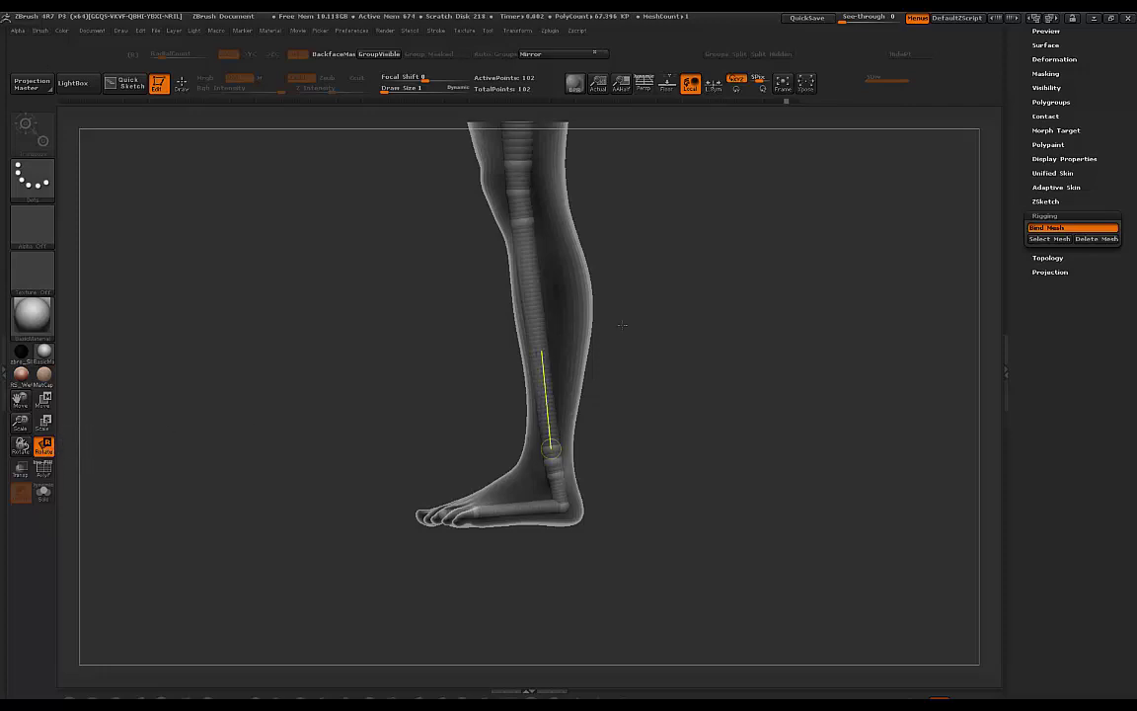
mouse_move(622, 325)
left_mouse_down()
mouse_move(685, 319)
mouse_move(718, 270)
mouse_move(700, 333)
mouse_move(638, 196)
mouse_move(618, 344)
left_mouse_up()
left_click_drag(536, 322, 536, 267)
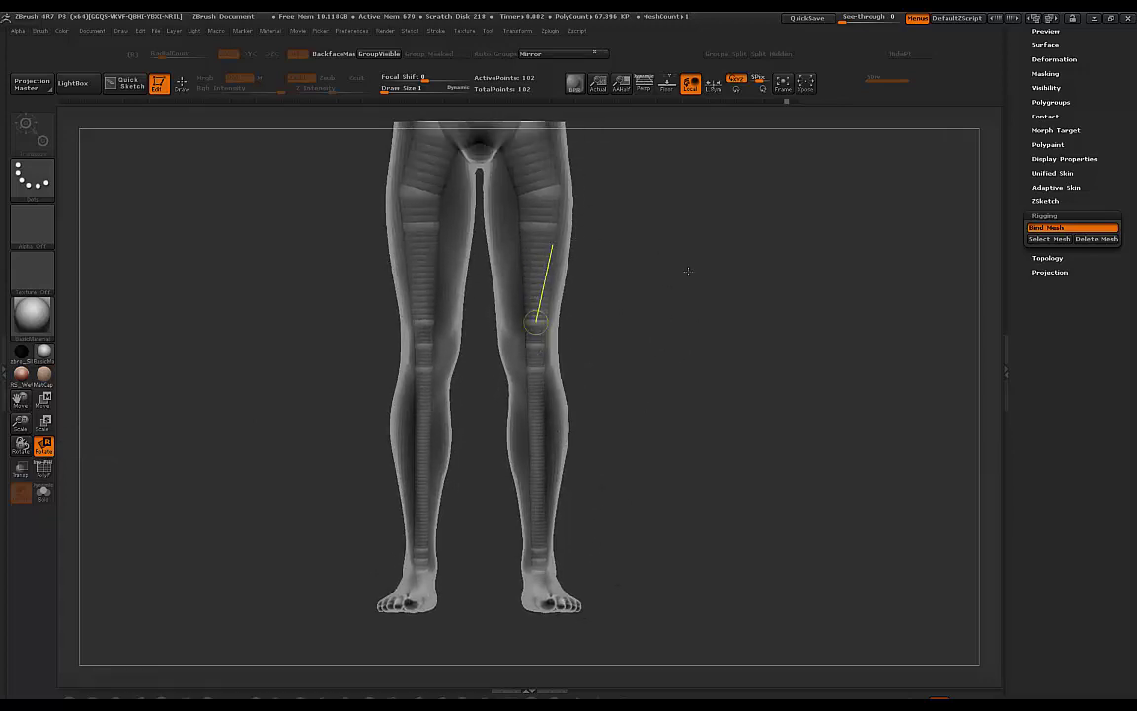
left_click_drag(632, 227, 707, 311)
left_click_drag(652, 444, 645, 398, "alt")
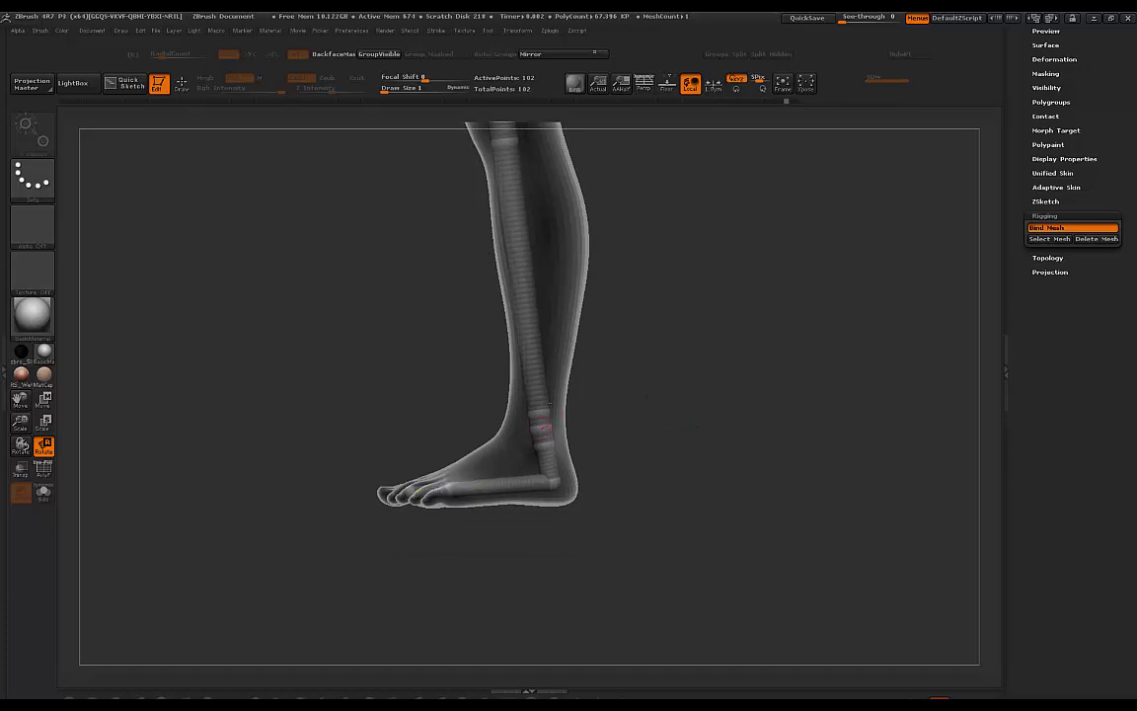
left_click_drag(624, 196, 626, 259, "alt")
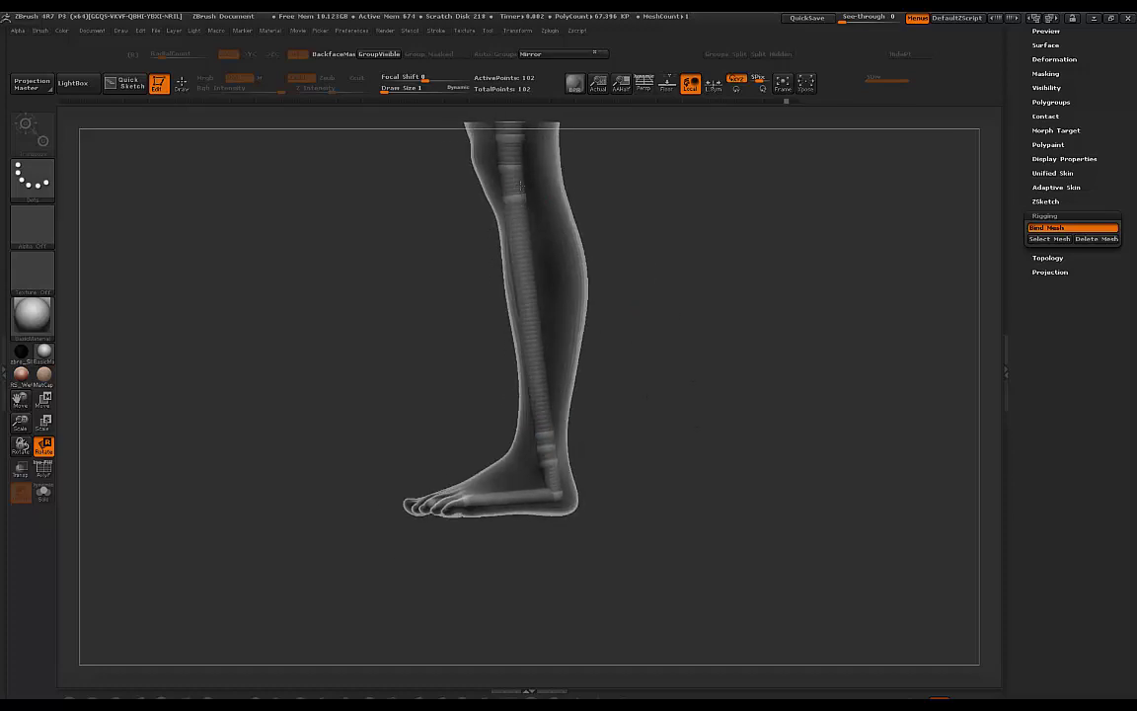
Pose one leg by bending the lower leg backward at the knee and rotating the foot and toes.
left_click_drag(520, 194, 630, 384)
left_click_drag(717, 246, 642, 269, "alt")
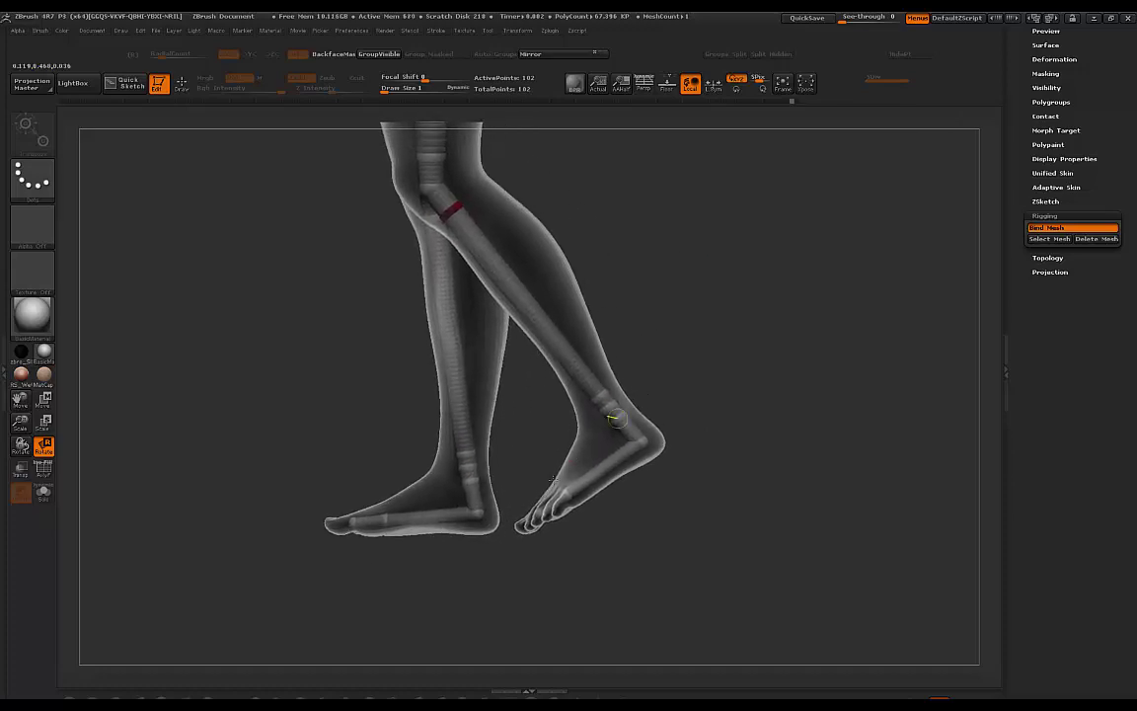
mouse_move(556, 505)
left_mouse_down()
mouse_move(543, 483)
mouse_move(582, 510)
mouse_move(546, 506)
left_mouse_up()
left_click_drag(706, 347, 620, 502)
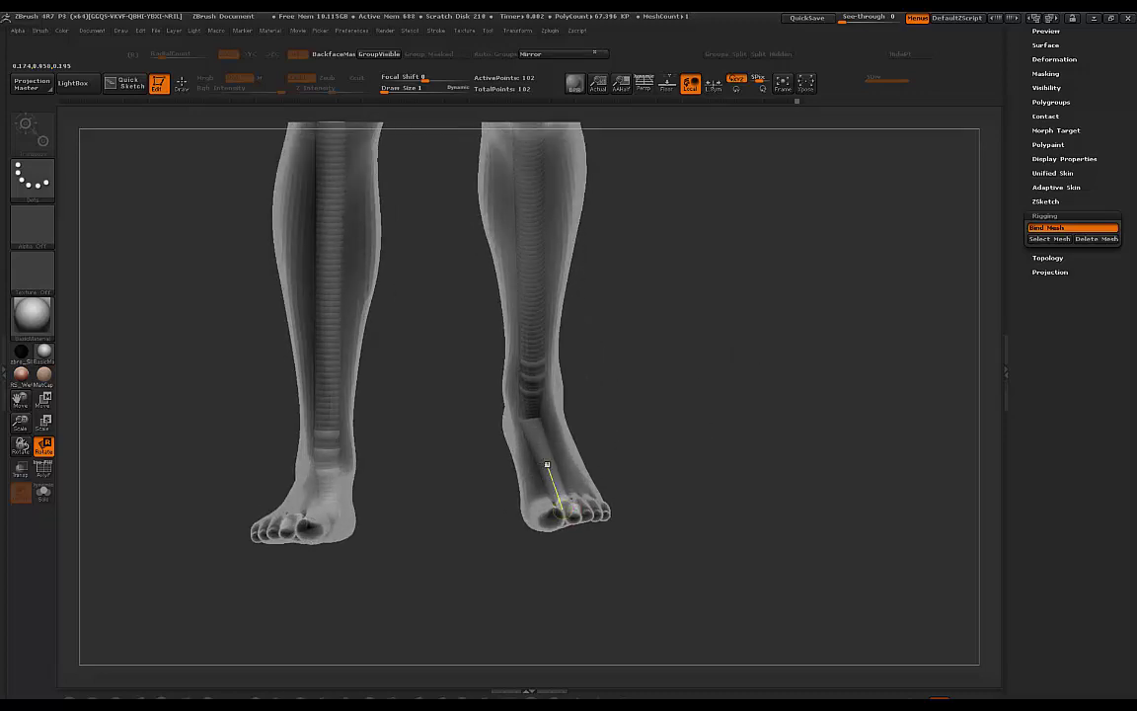
left_click_drag(547, 464, 652, 382)
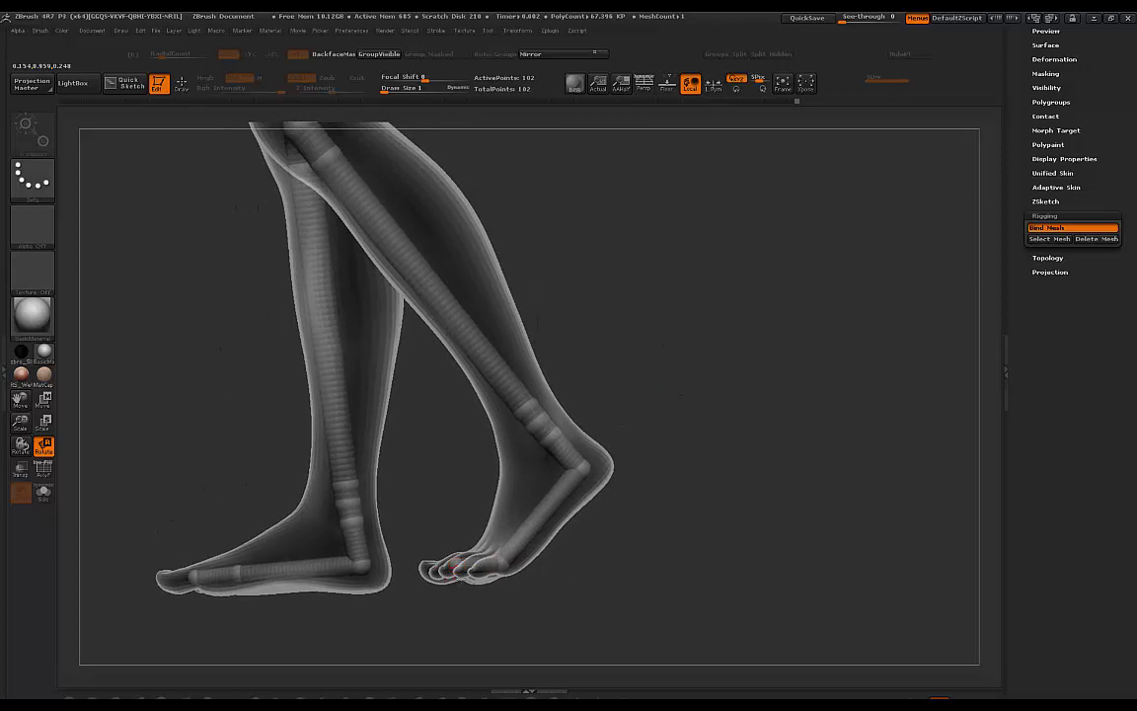
left_click_drag(582, 462, 615, 409)
left_click_drag(542, 632, 530, 635)
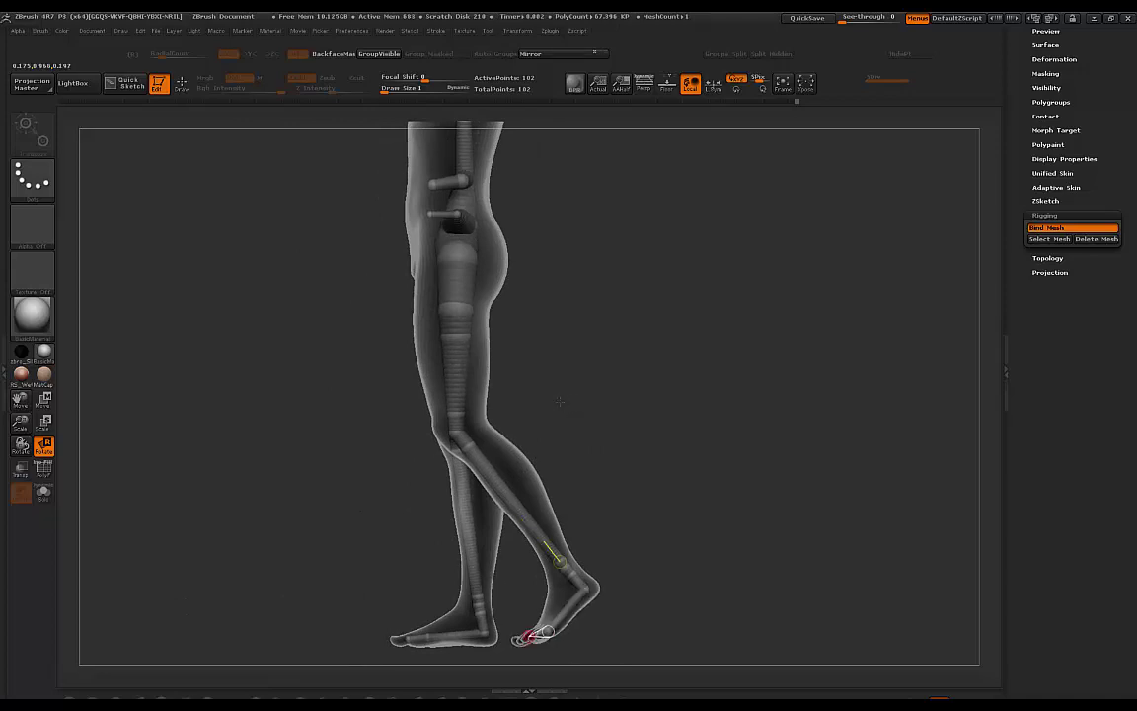
Turn Bind Mesh off to return the figure to its rest pose, and turn it back on.
left_click(1056, 229)
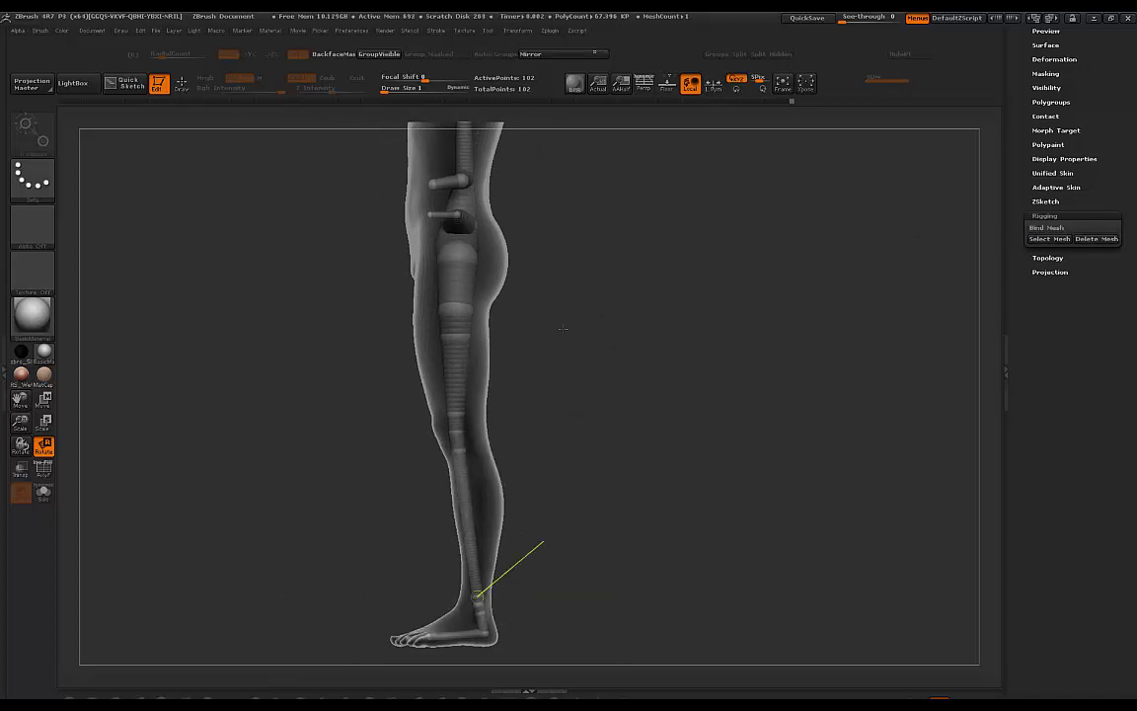
left_click_drag(564, 327, 645, 330, "shift")
left_click_drag(661, 286, 656, 343, "alt")
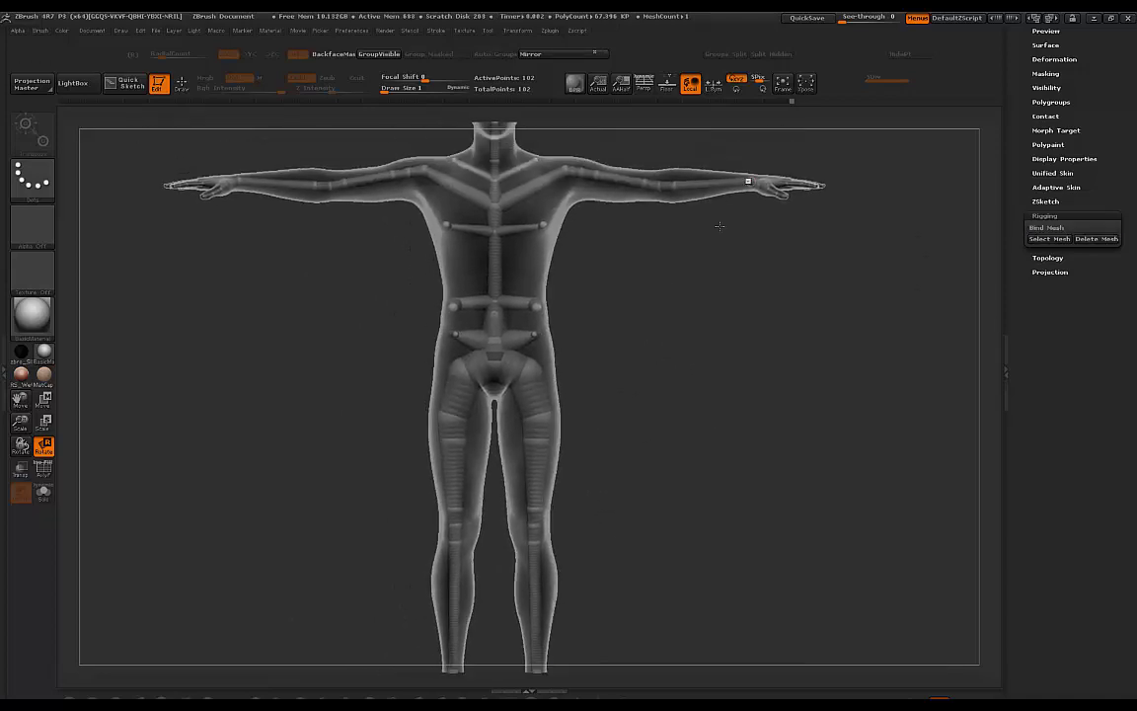
left_click_drag(721, 228, 630, 269)
left_click_drag(610, 346, 693, 303)
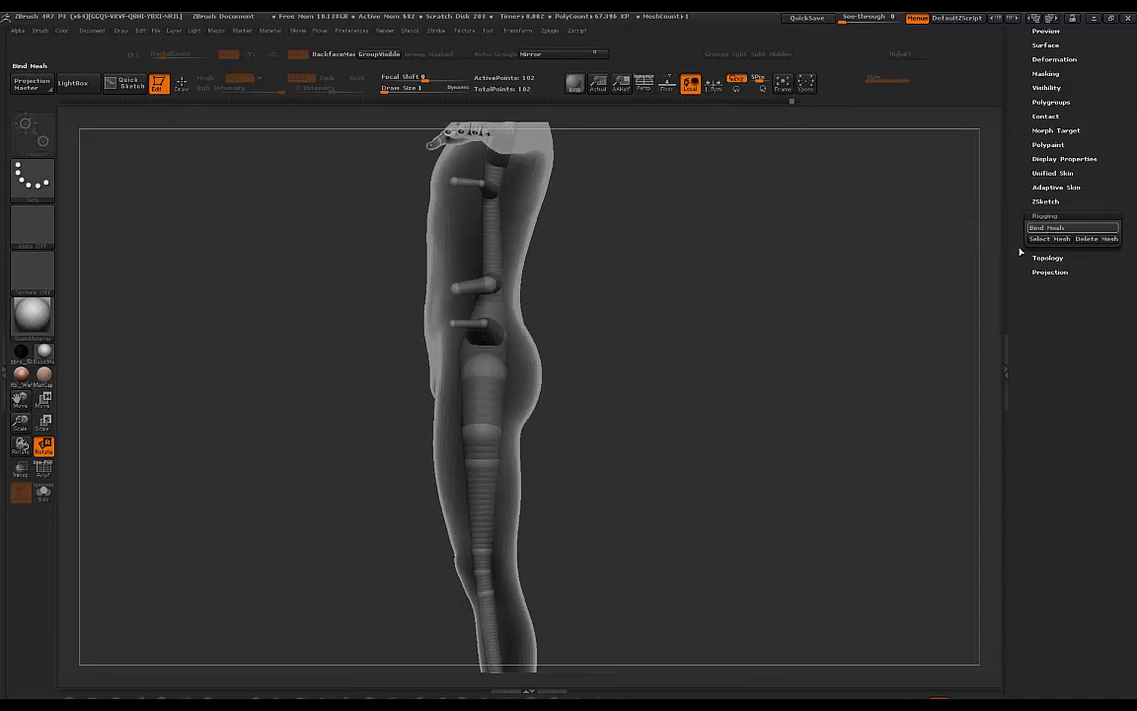
left_click(1047, 227)
Raise one thigh forward at the hip and rotate the lower leg down from the knee.
left_click_drag(646, 360, 626, 371, "alt")
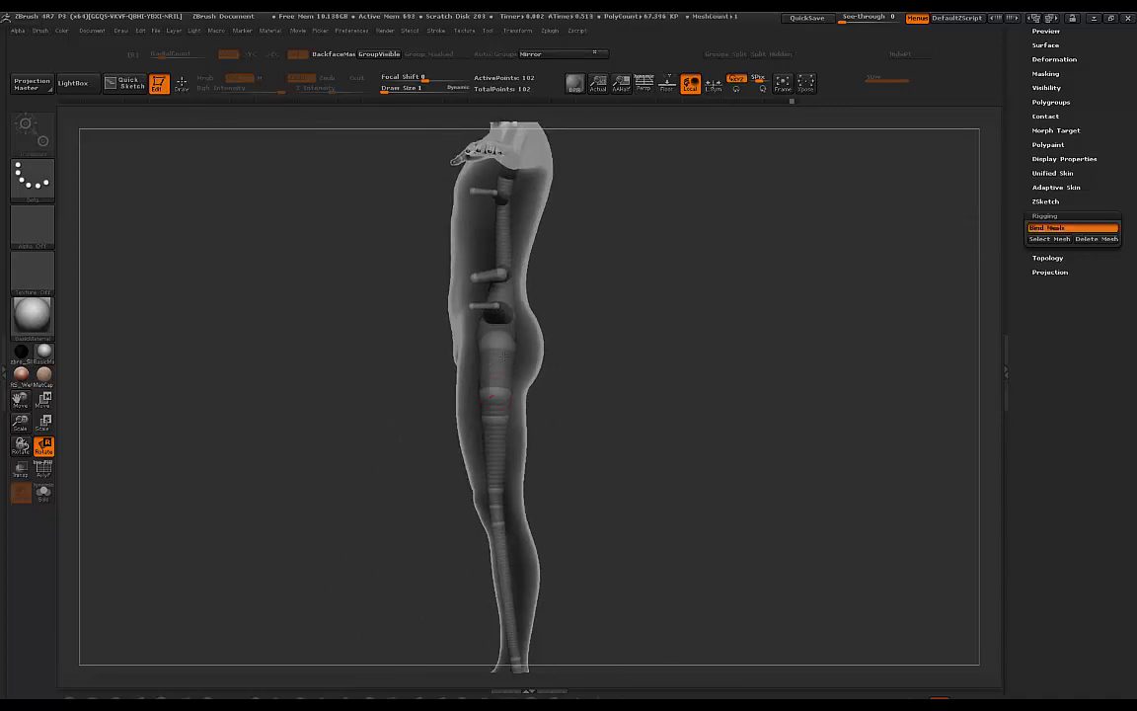
left_click_drag(491, 504, 352, 422)
left_click_drag(243, 505, 371, 553)
left_click_drag(477, 361, 477, 345)
Inspect the mesh deformation around the hip and thigh of the raised leg from the front and side.
left_click_drag(596, 308, 716, 320)
left_click_drag(640, 356, 656, 399, "alt")
left_click_drag(681, 341, 590, 333)
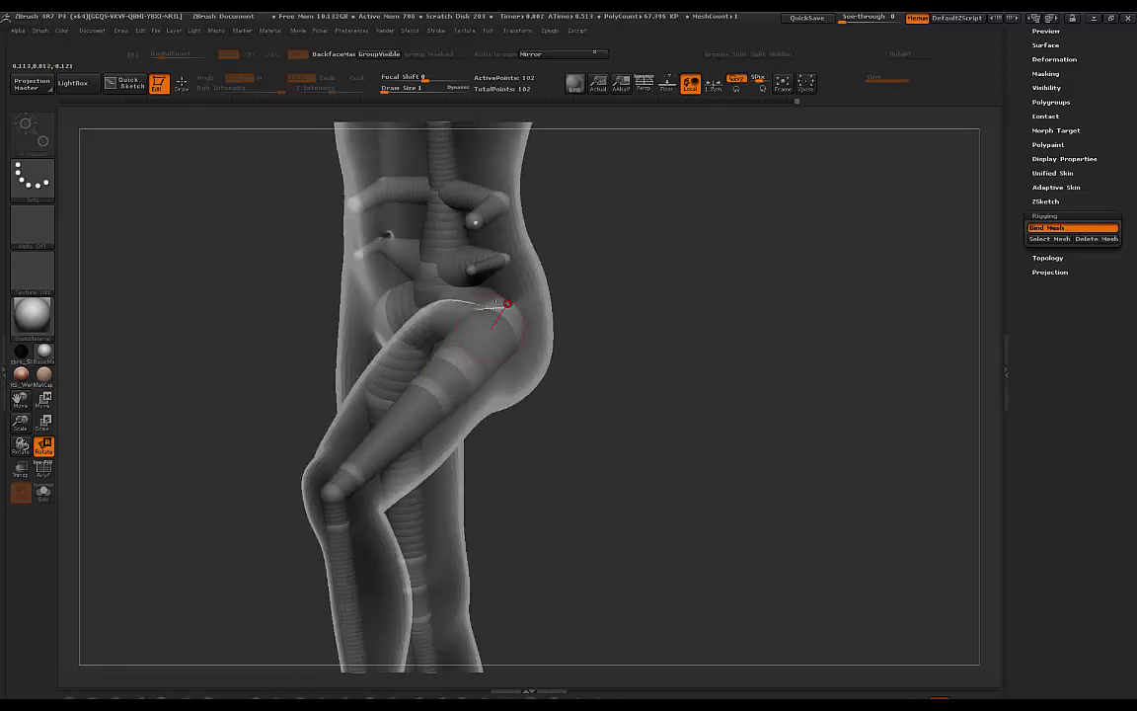
left_click_drag(610, 257, 555, 314)
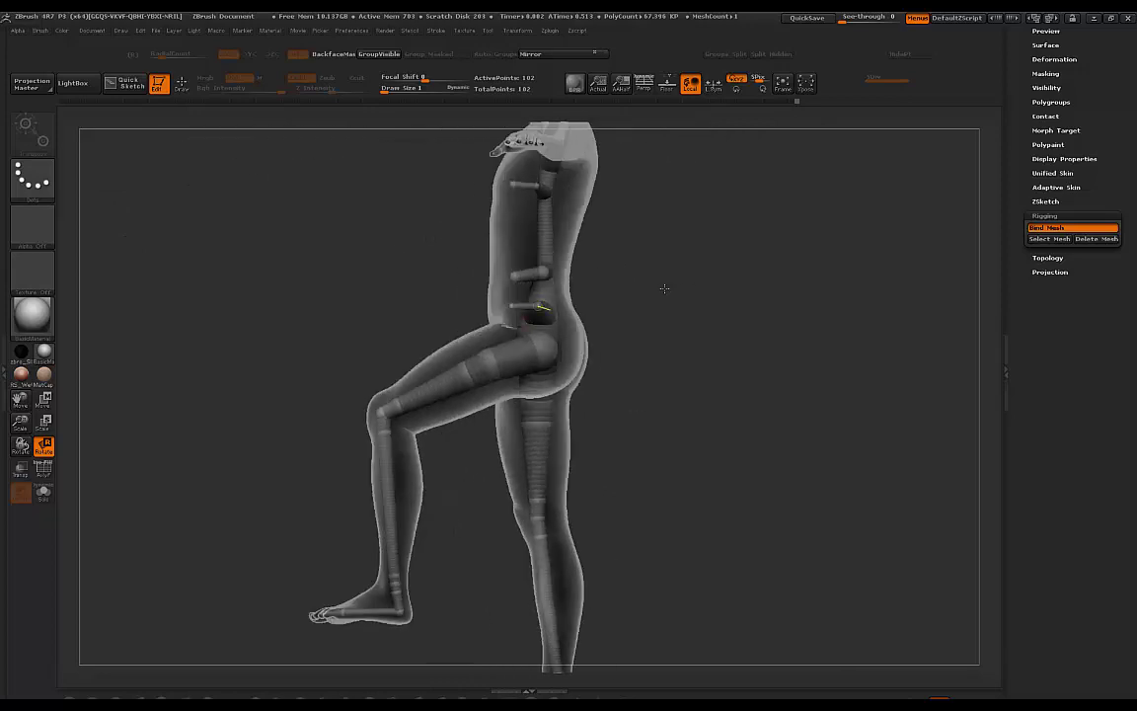
left_click_drag(664, 288, 317, 398)
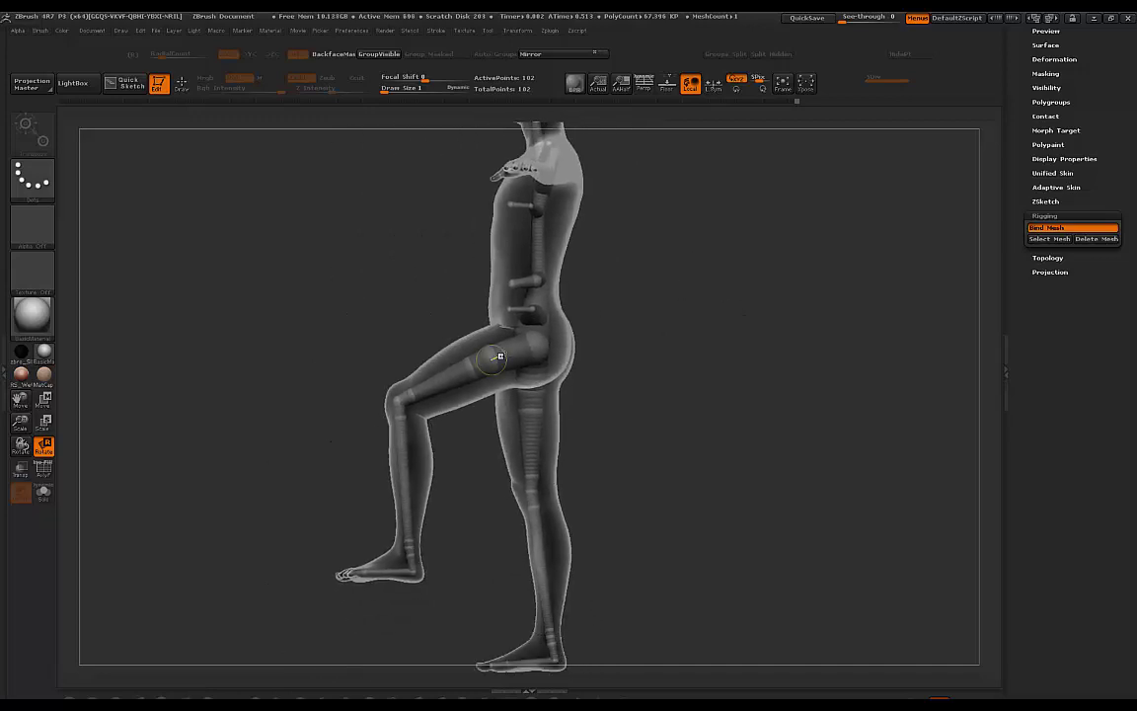
left_click_drag(673, 286, 706, 280)
left_click_drag(607, 296, 686, 274)
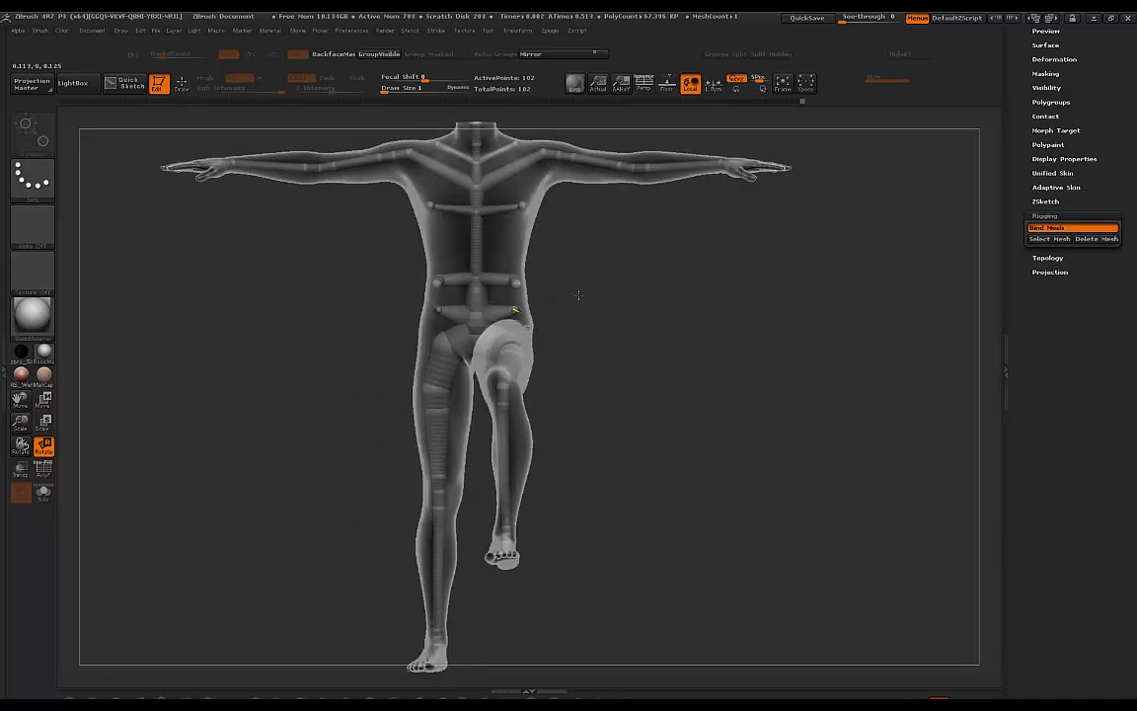
left_click_drag(634, 331, 605, 395)
left_click_drag(614, 308, 672, 322)
left_click_drag(671, 322, 680, 312, "alt")
Try a further rotation of the raised leg, and undo the leg pose.
left_click_drag(419, 413, 393, 422)
key("ctrl+z")
key("ctrl+z")
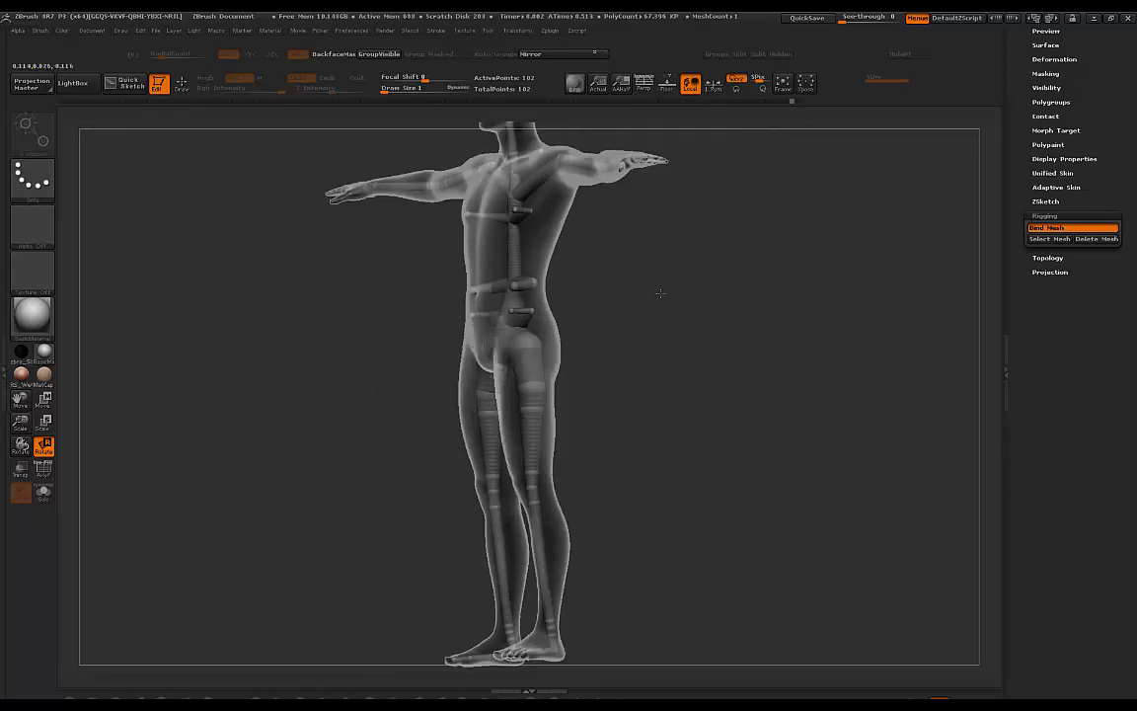
Curl the index finger toward the palm by rotating its bones downward.
left_click_drag(659, 292, 697, 304)
left_click_drag(697, 304, 625, 395, "alt")
left_click_drag(729, 265, 703, 387)
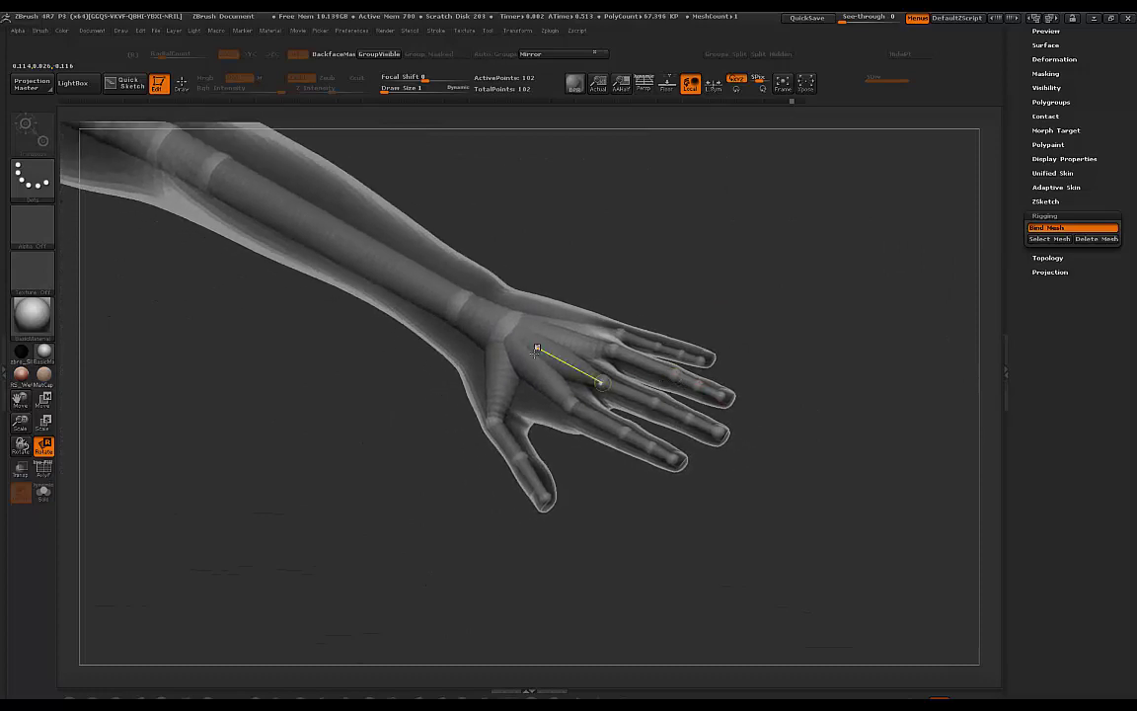
left_click_drag(570, 494, 637, 479)
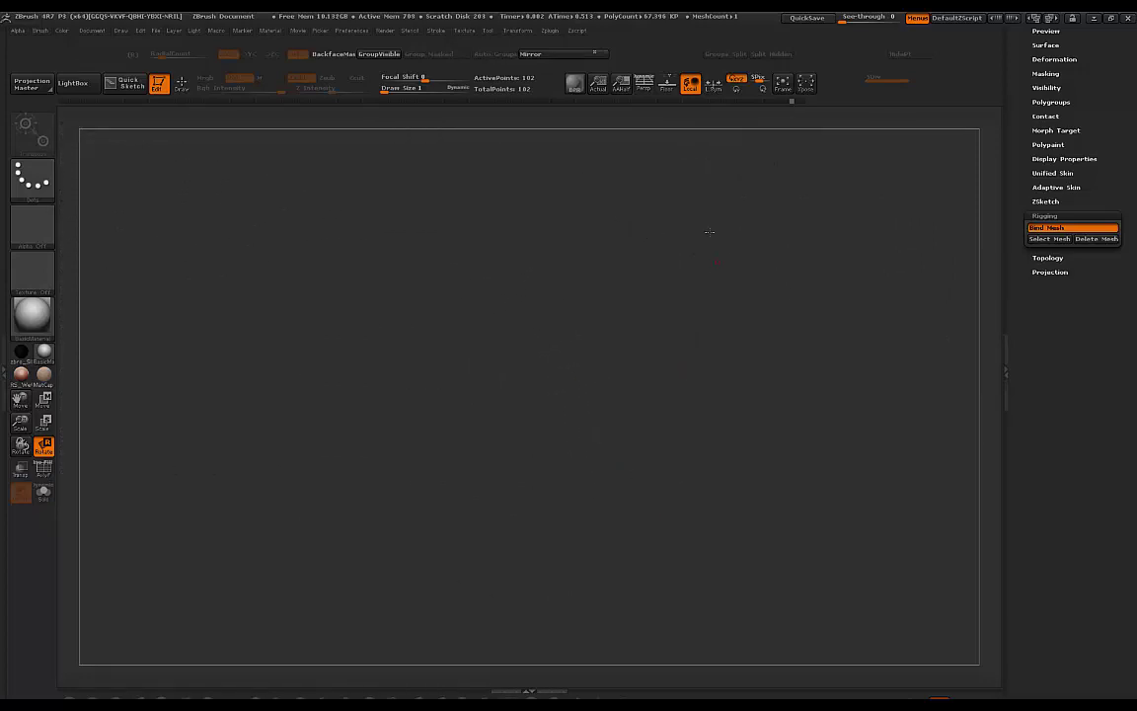
left_click(782, 84)
left_click_drag(799, 340, 765, 464, "alt")
left_click_drag(790, 197, 410, 520, "alt")
left_click_drag(804, 338, 677, 322, "alt")
left_click_drag(728, 267, 499, 459, "alt")
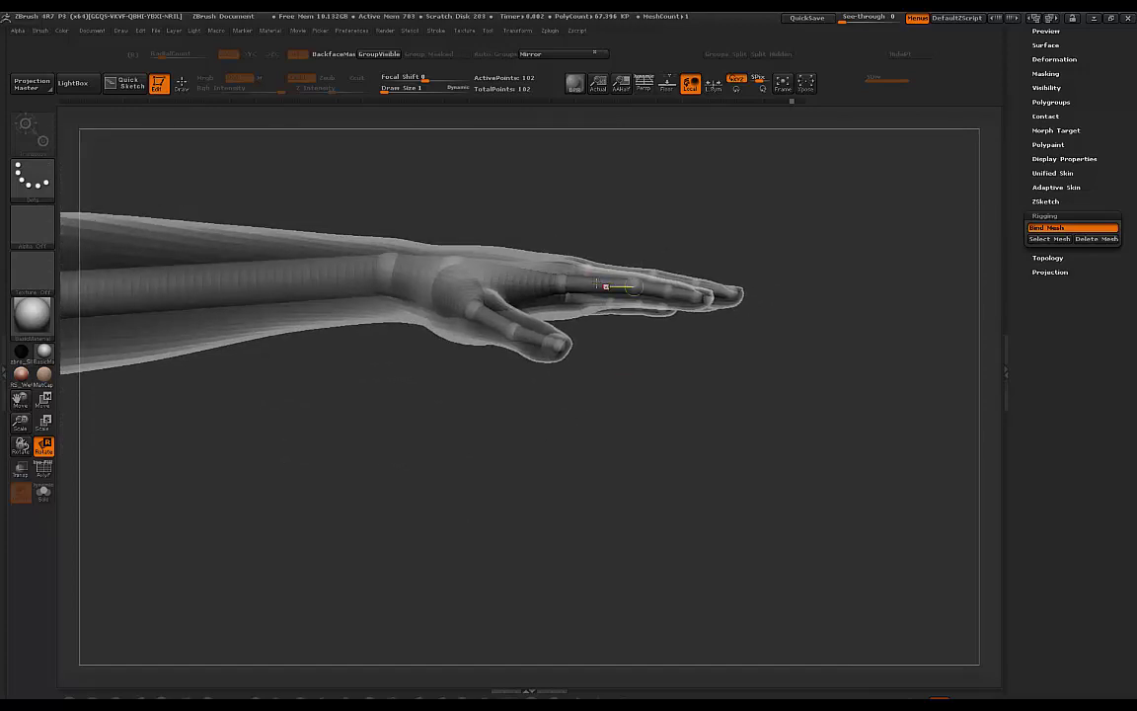
left_click_drag(589, 283, 632, 286)
left_click_drag(595, 286, 611, 337)
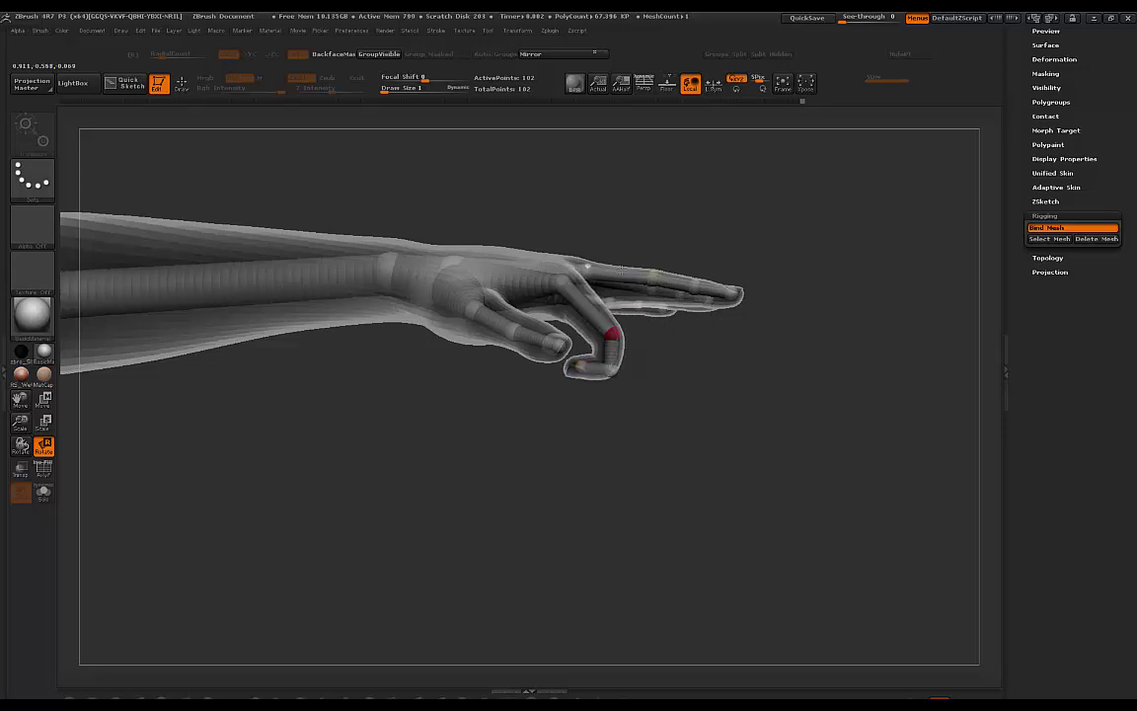
Raise the middle finger above the hand and rotate the ring finger up until it is roughly level.
left_click_drag(622, 269, 619, 225)
left_click_drag(707, 251, 705, 241)
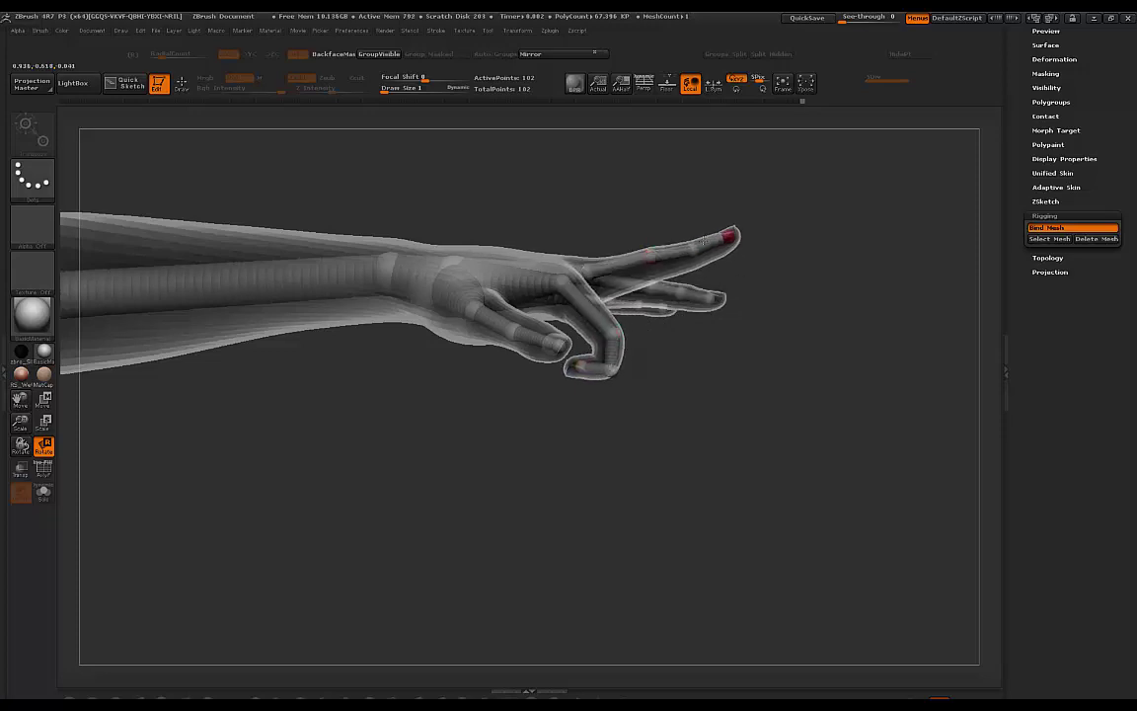
left_click_drag(797, 233, 583, 225)
left_click_drag(741, 181, 599, 214, "alt")
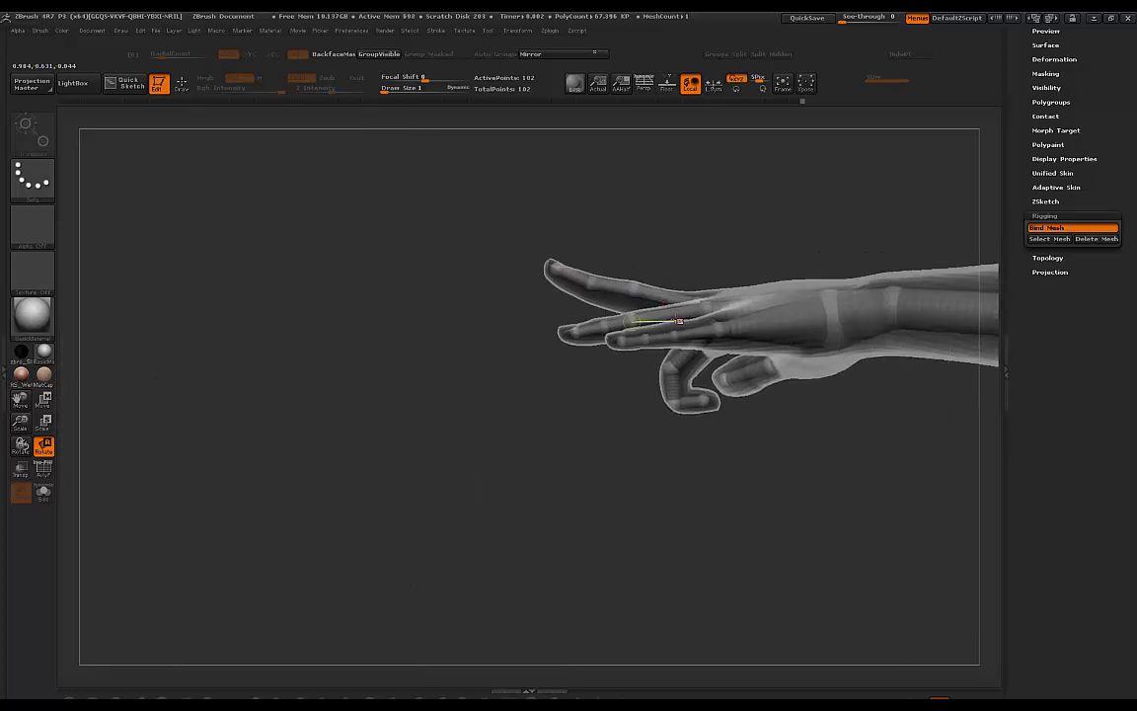
left_click_drag(707, 310, 595, 310)
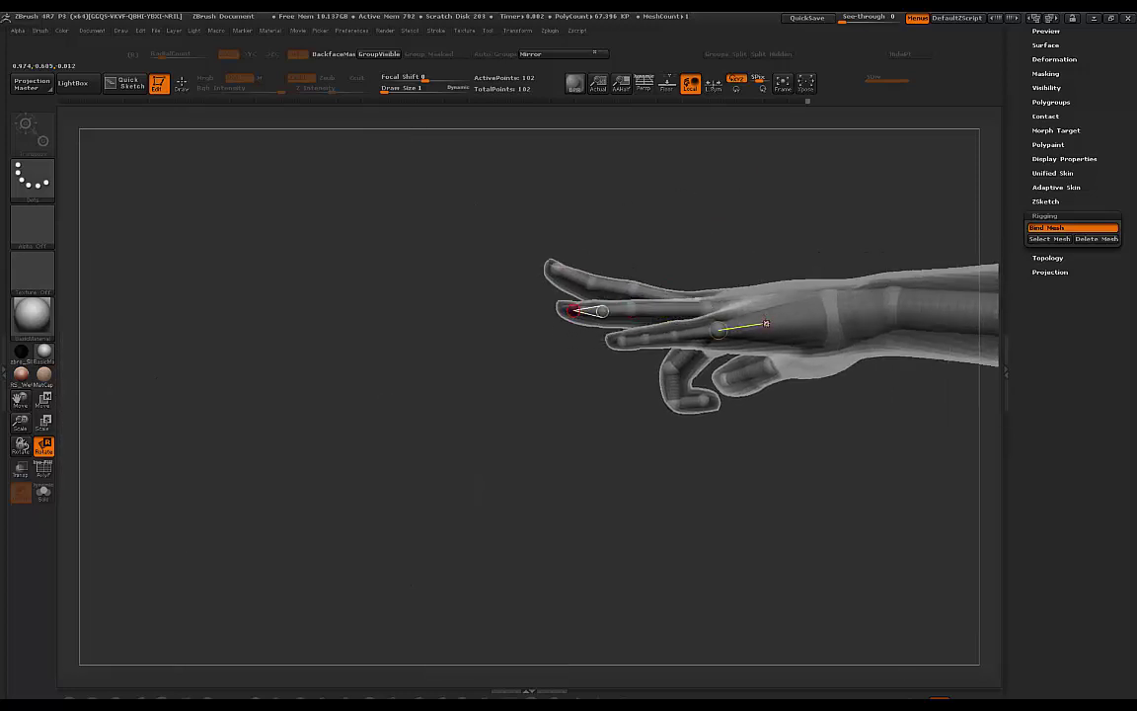
Adjust the thumb's pose by rotating its bone near the base.
left_click_drag(595, 366, 689, 517)
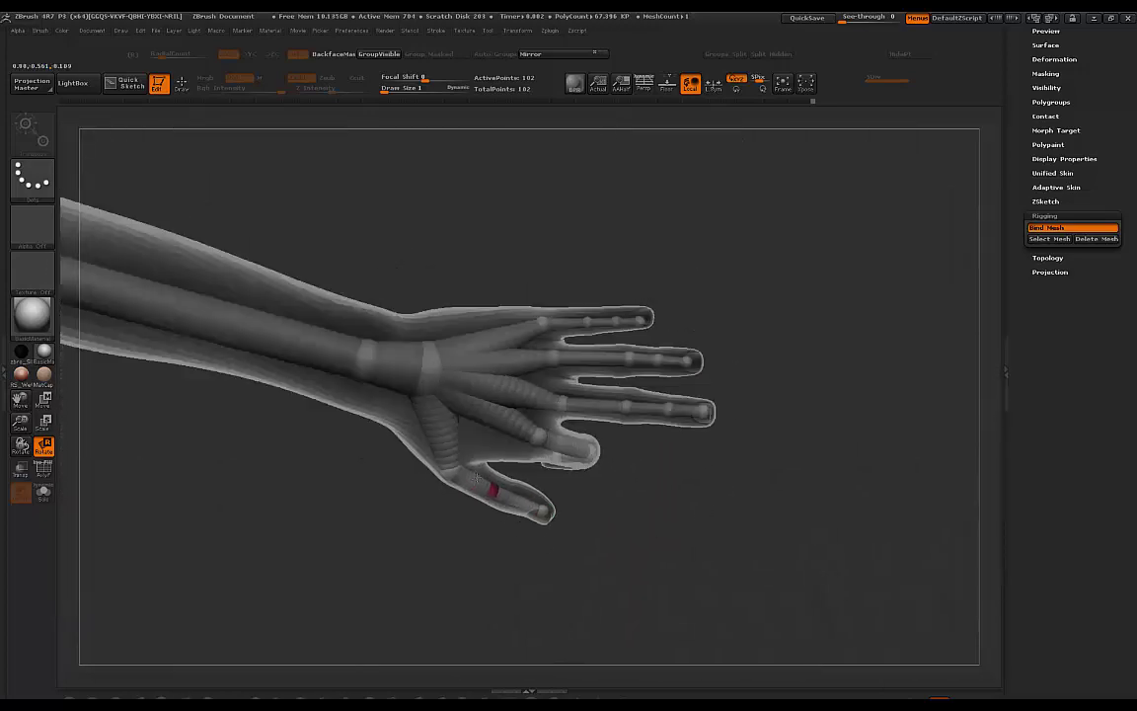
left_click_drag(477, 480, 698, 353)
left_click_drag(640, 452, 688, 312)
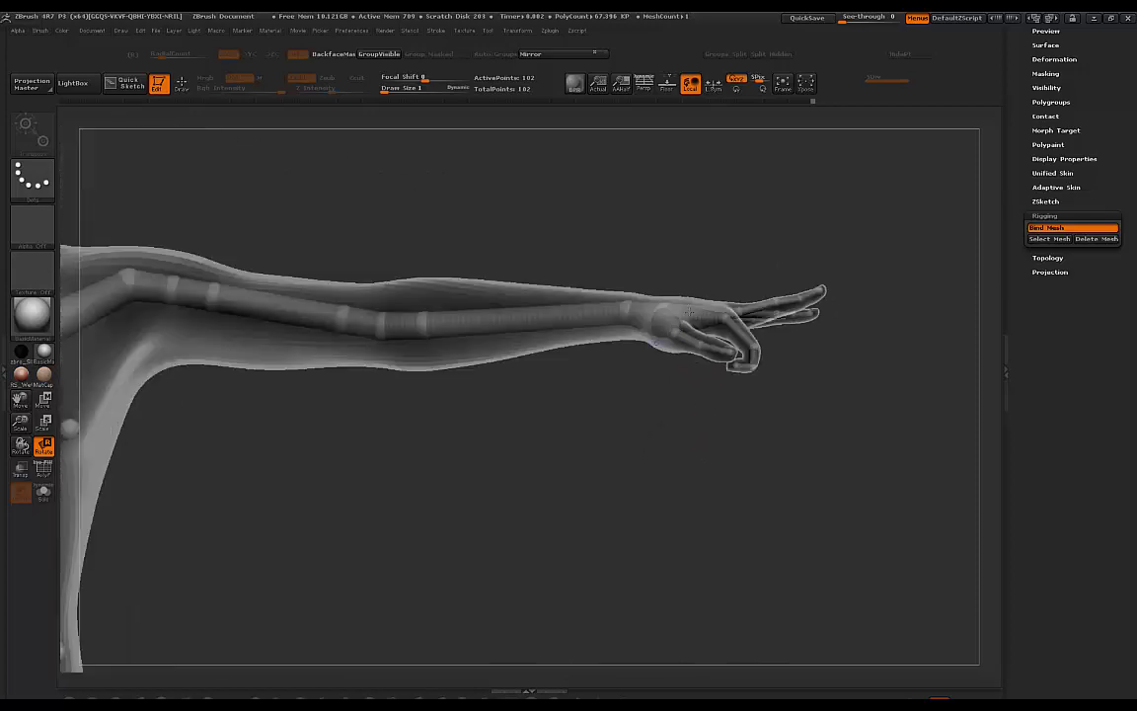
left_click_drag(701, 229, 691, 395)
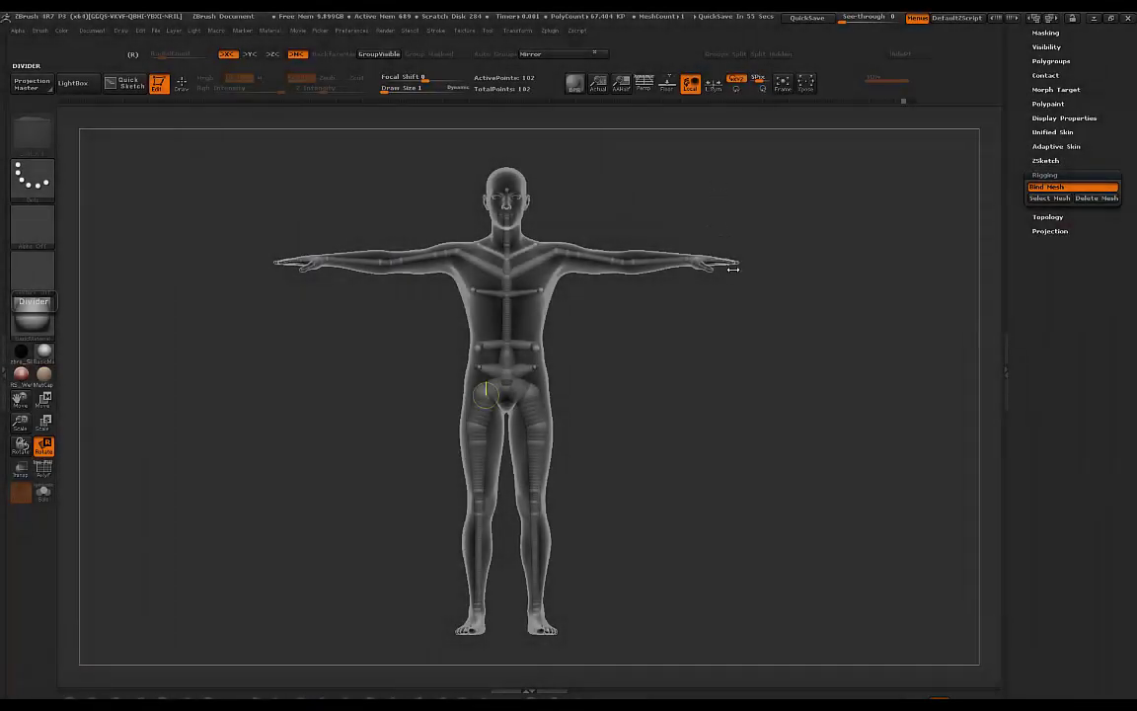
Lower both arms symmetrically toward the sides of the body by rotating the upper-arm bones at the shoulders.
left_click_drag(721, 336, 670, 371)
left_click_drag(693, 304, 802, 242, "alt")
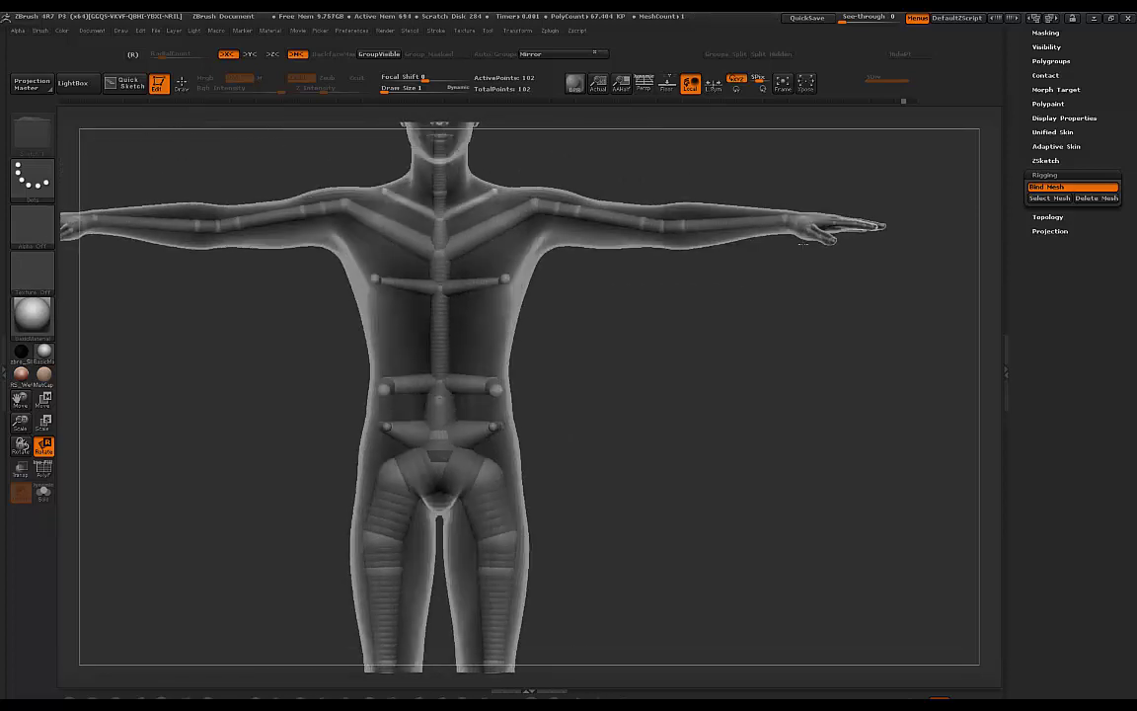
left_click_drag(687, 335, 659, 346)
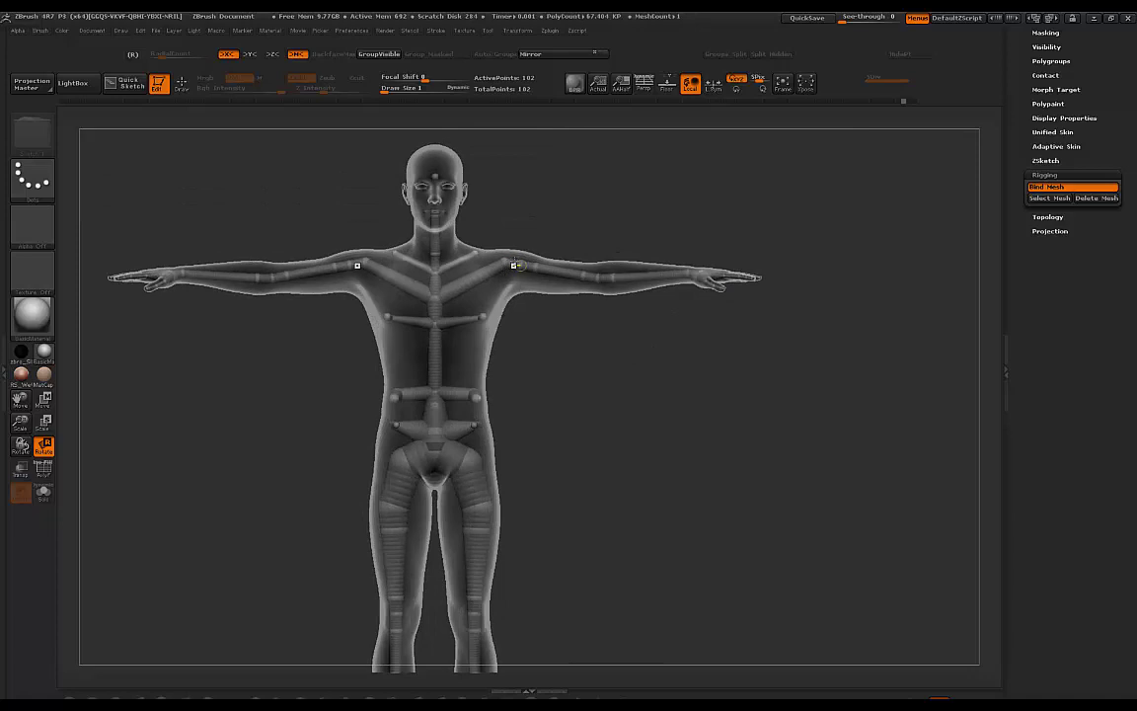
left_click_drag(633, 199, 628, 201)
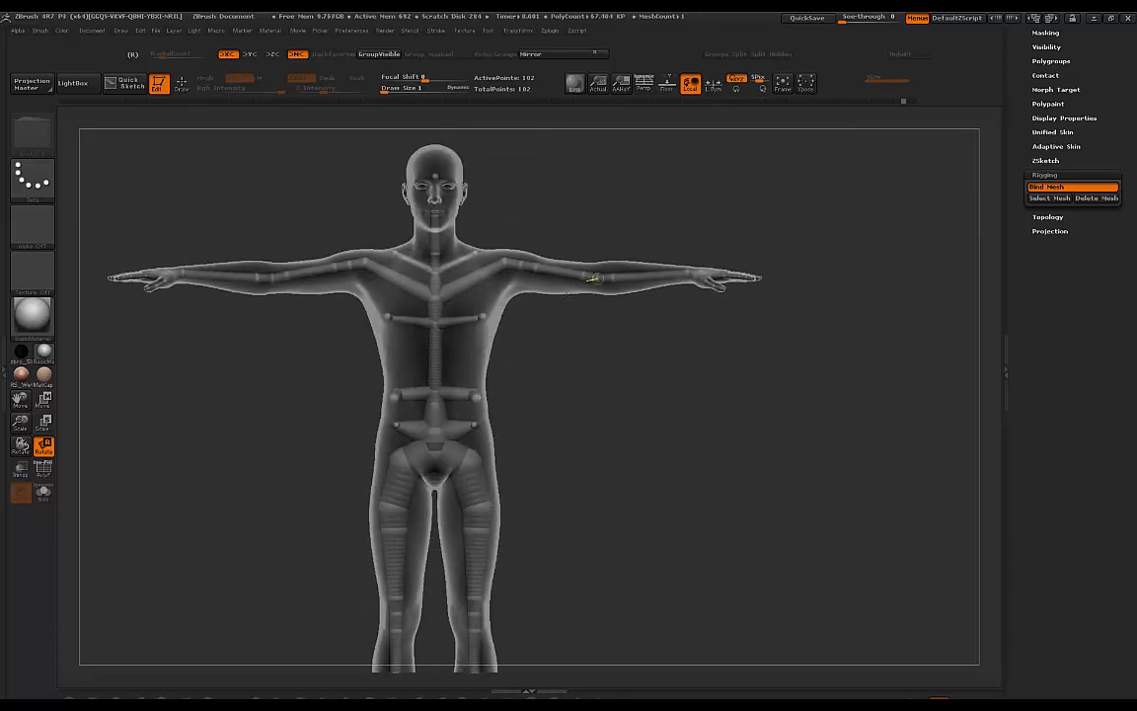
mouse_move(581, 342)
left_mouse_down()
mouse_move(543, 336)
mouse_move(581, 340)
left_mouse_up()
mouse_move(563, 195)
left_mouse_down()
mouse_move(612, 195)
mouse_move(578, 195)
left_mouse_up()
left_click_drag(515, 265, 505, 266)
left_click_drag(612, 207, 530, 265)
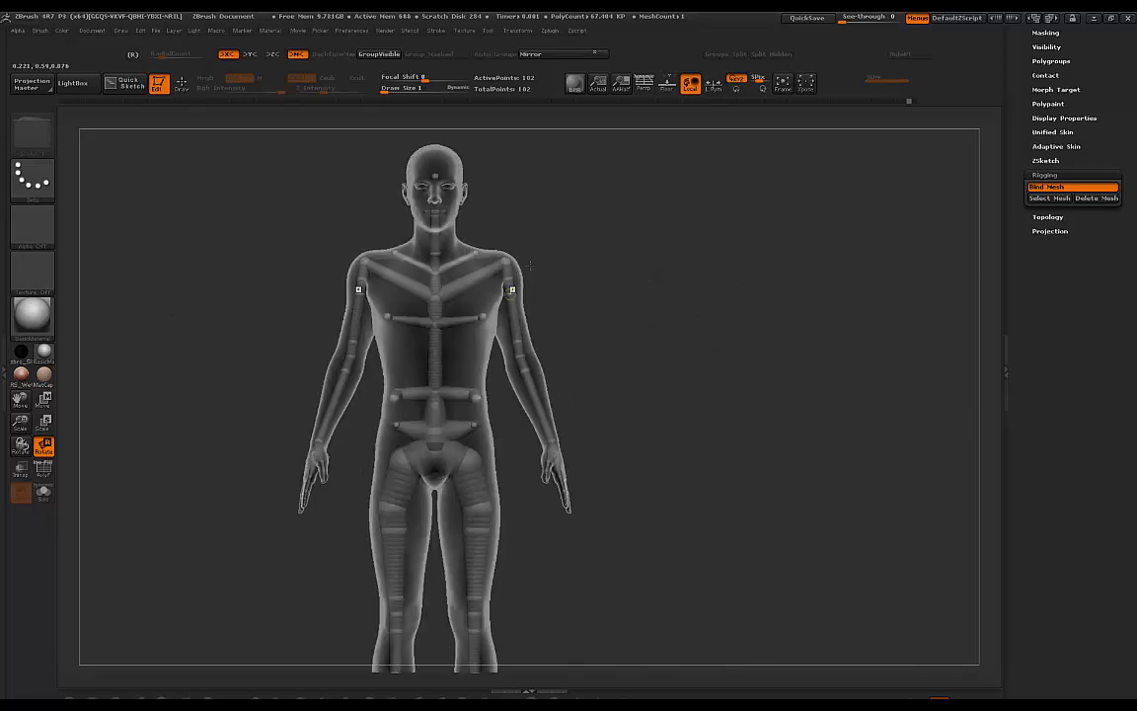
Try to raise both arms straight forward by rotating the upper-arm bones at the shoulders in side view.
left_click_drag(599, 226, 654, 265)
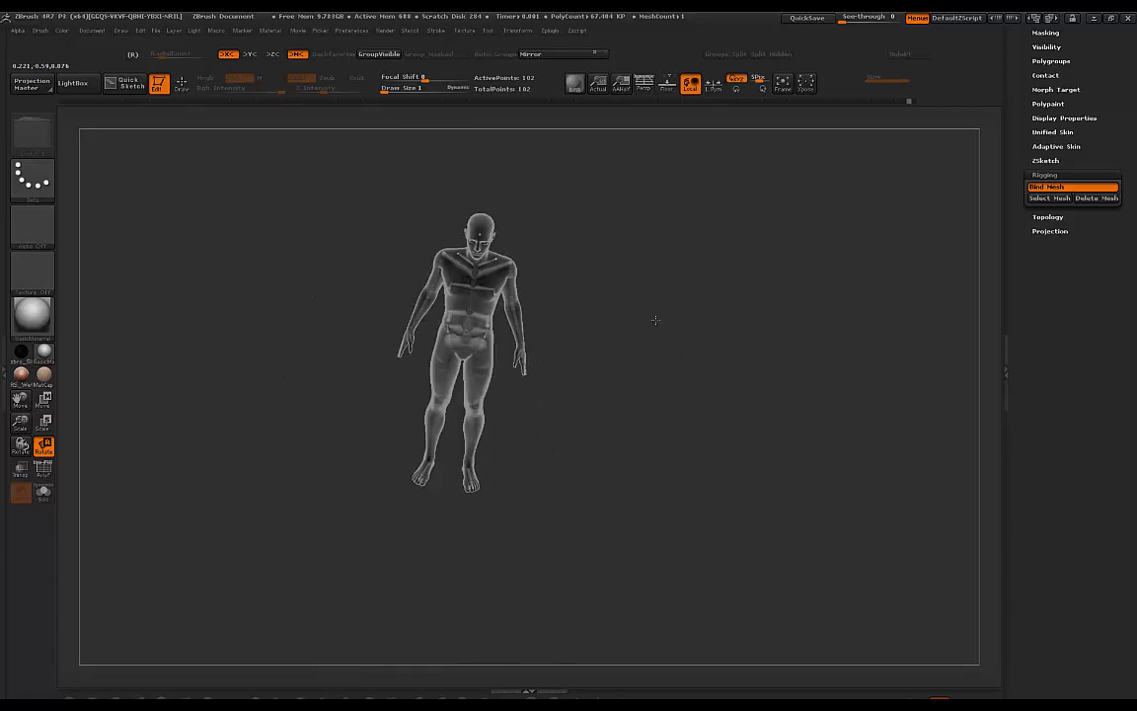
left_click_drag(655, 320, 610, 406, "alt")
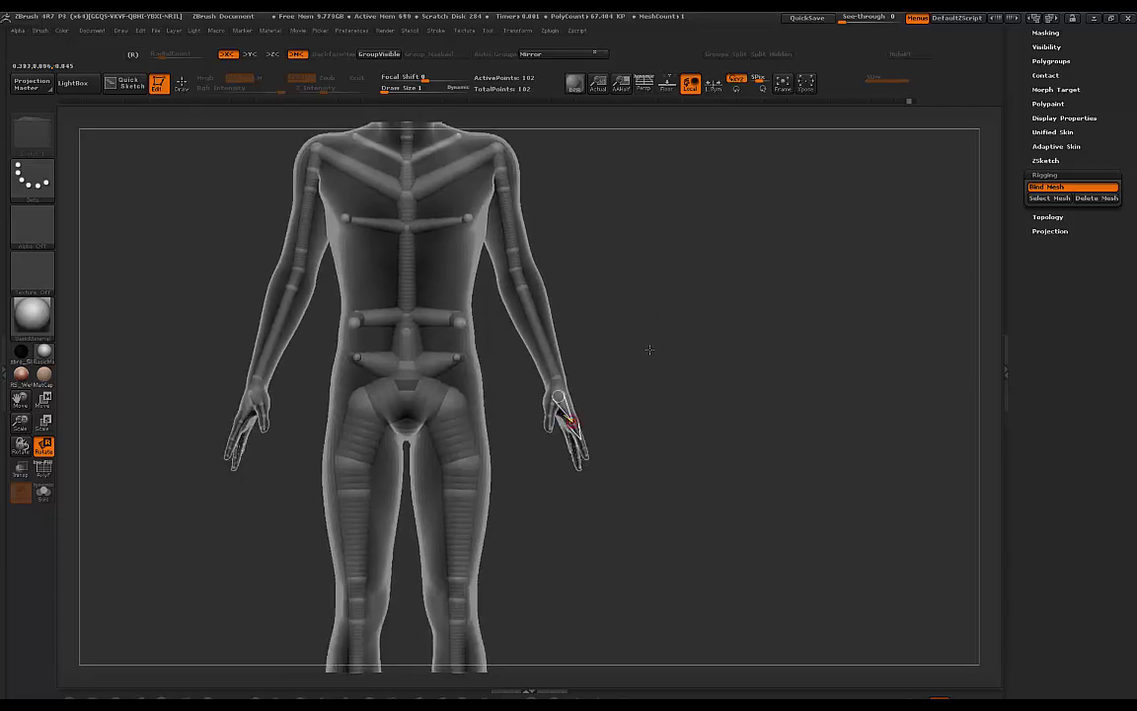
left_click_drag(649, 349, 612, 363)
left_click_drag(651, 264, 633, 229, "alt")
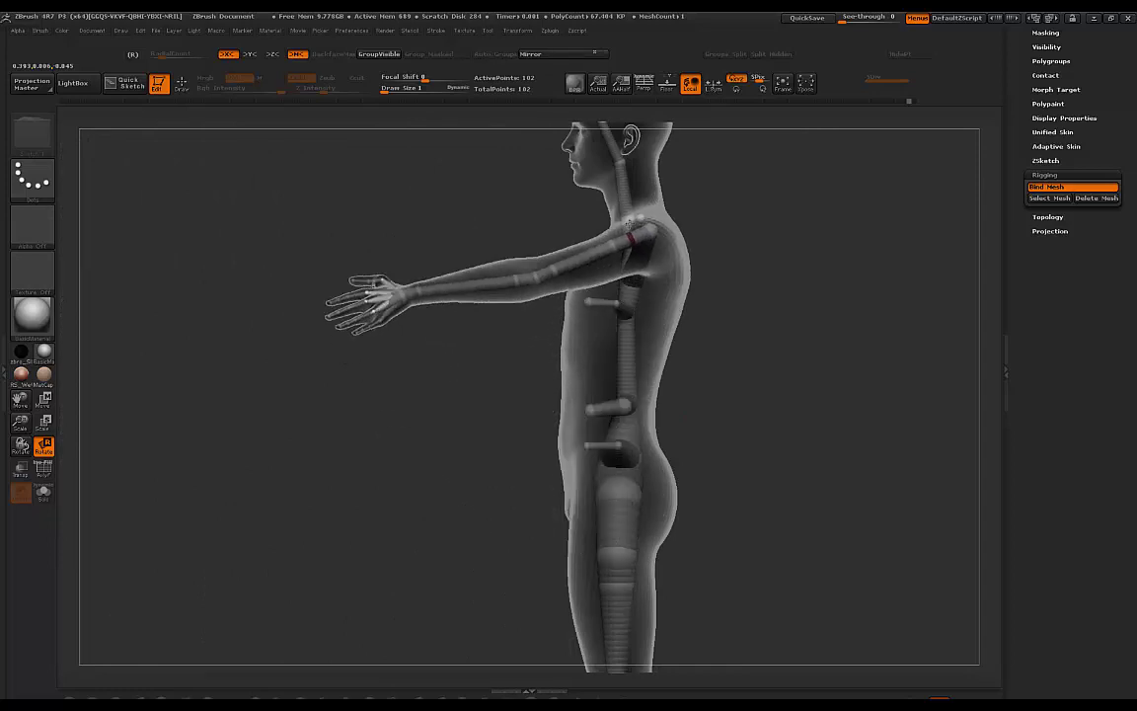
left_click_drag(437, 332, 515, 419, "alt")
left_click_drag(425, 415, 553, 414)
left_click_drag(760, 314, 406, 451)
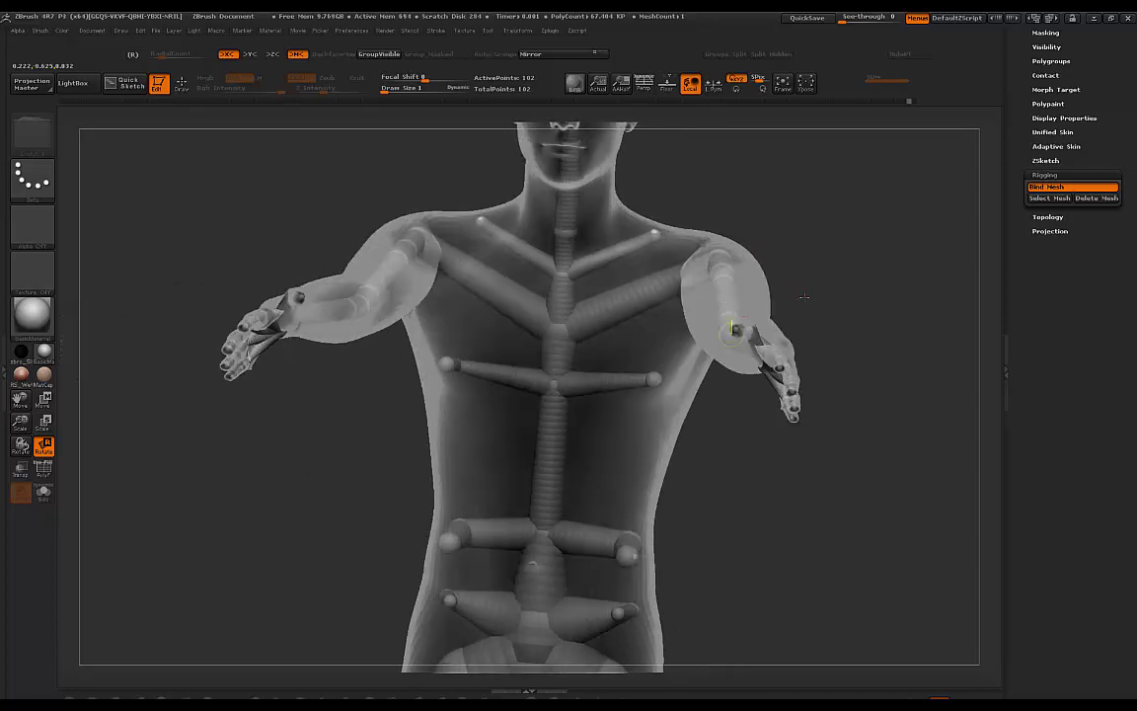
Undo the forward rotation of both arms.
left_click_drag(808, 297, 728, 345)
mouse_move(435, 435)
left_mouse_down()
mouse_move(278, 559)
mouse_move(424, 445)
left_mouse_up()
left_click_drag(881, 228, 707, 237, "alt")
left_click_drag(316, 391, 640, 261)
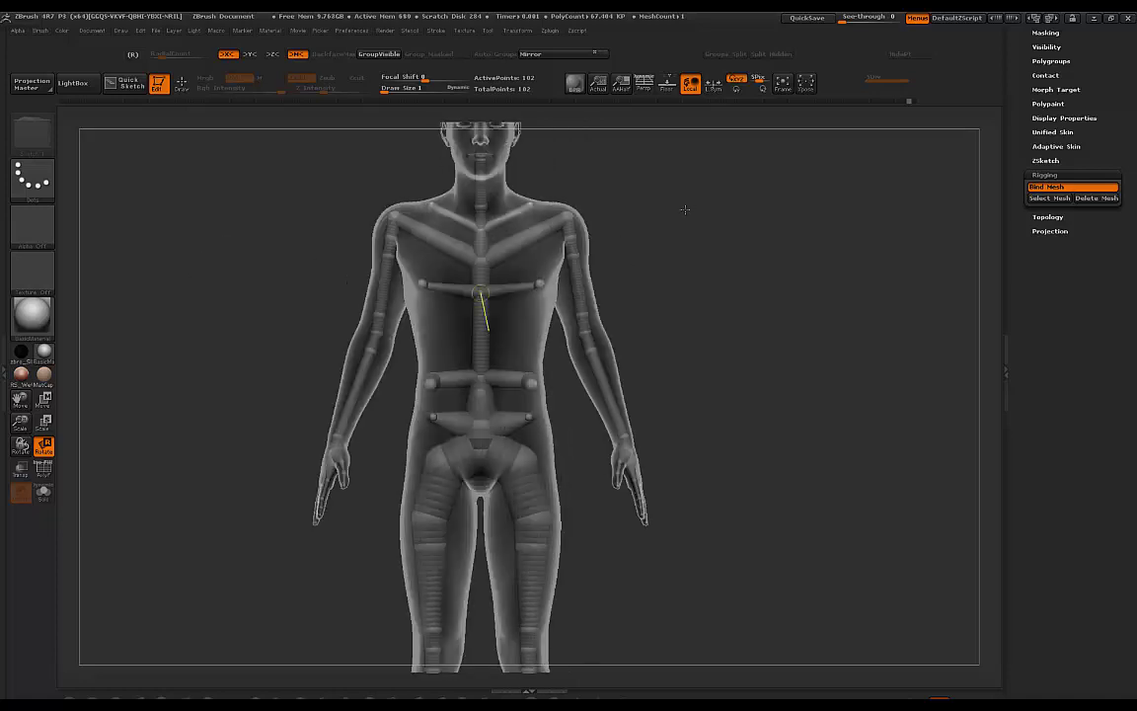
left_click_drag(684, 209, 561, 264)
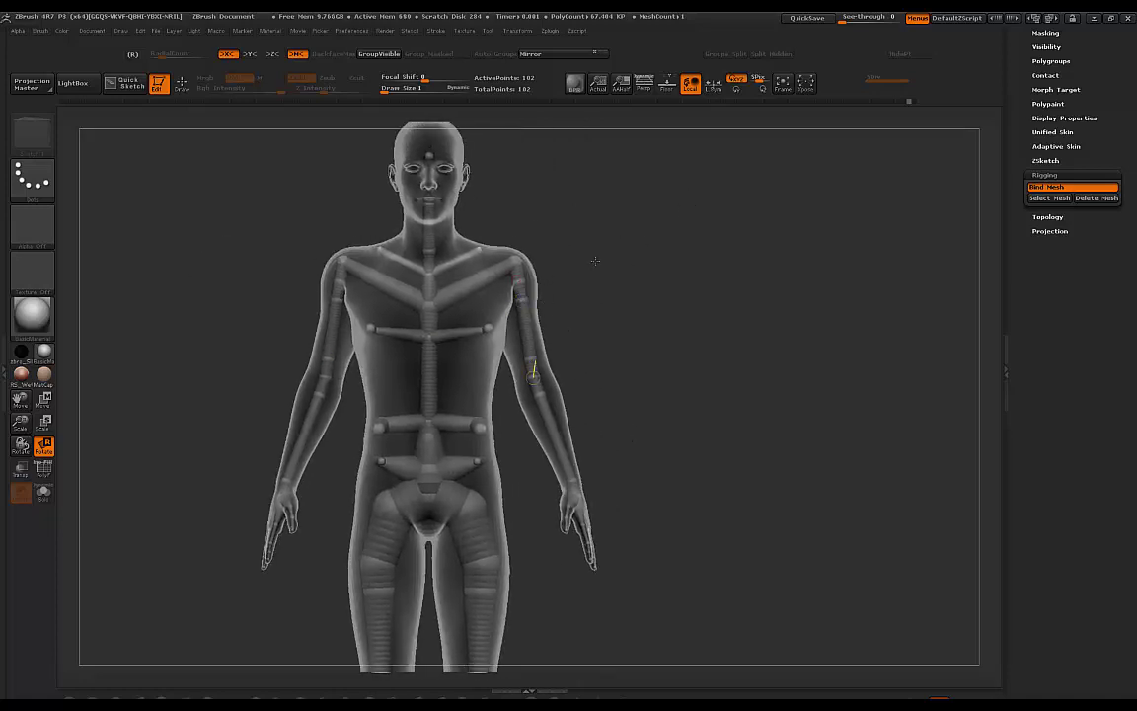
key("ctrl+z")
Swing both arms forward symmetrically from the shoulder joints, viewing the figure from above.
left_click_drag(615, 213, 628, 375)
left_click_drag(530, 272, 509, 303)
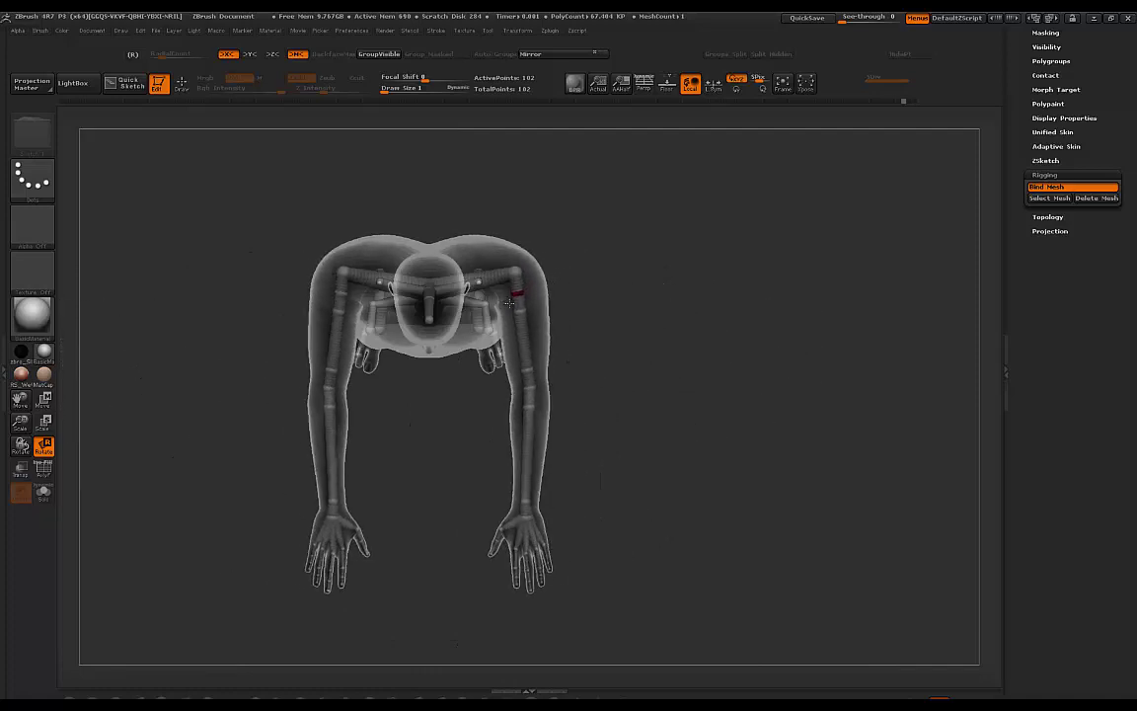
left_click_drag(568, 349, 584, 257)
Adjust the orientation of both hands by rotating the bones at the wrists.
left_click_drag(264, 361, 143, 123, "alt")
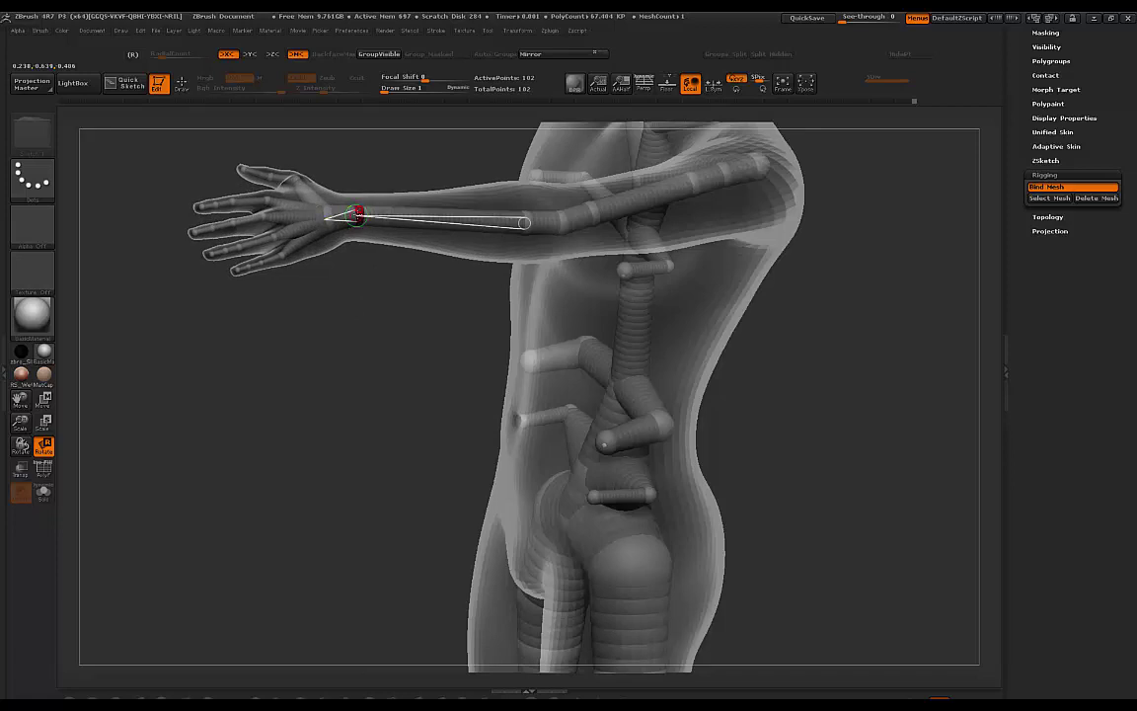
left_click_drag(321, 407, 425, 240)
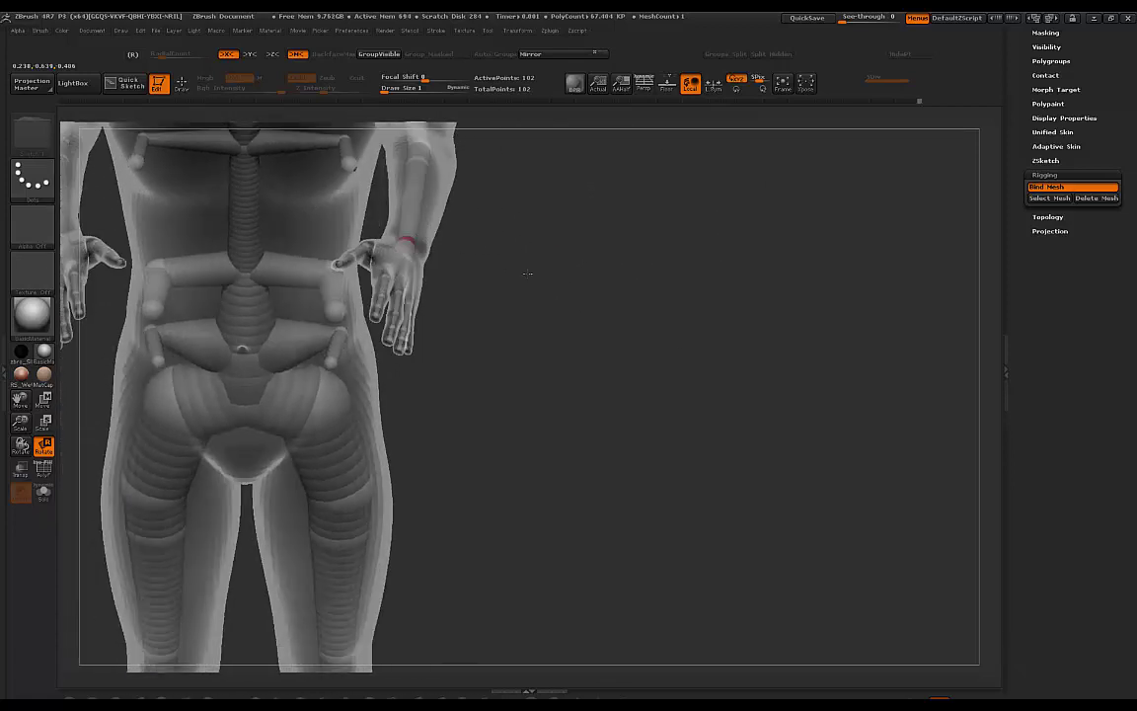
left_click_drag(597, 379, 605, 273)
left_click_drag(412, 158, 763, 348)
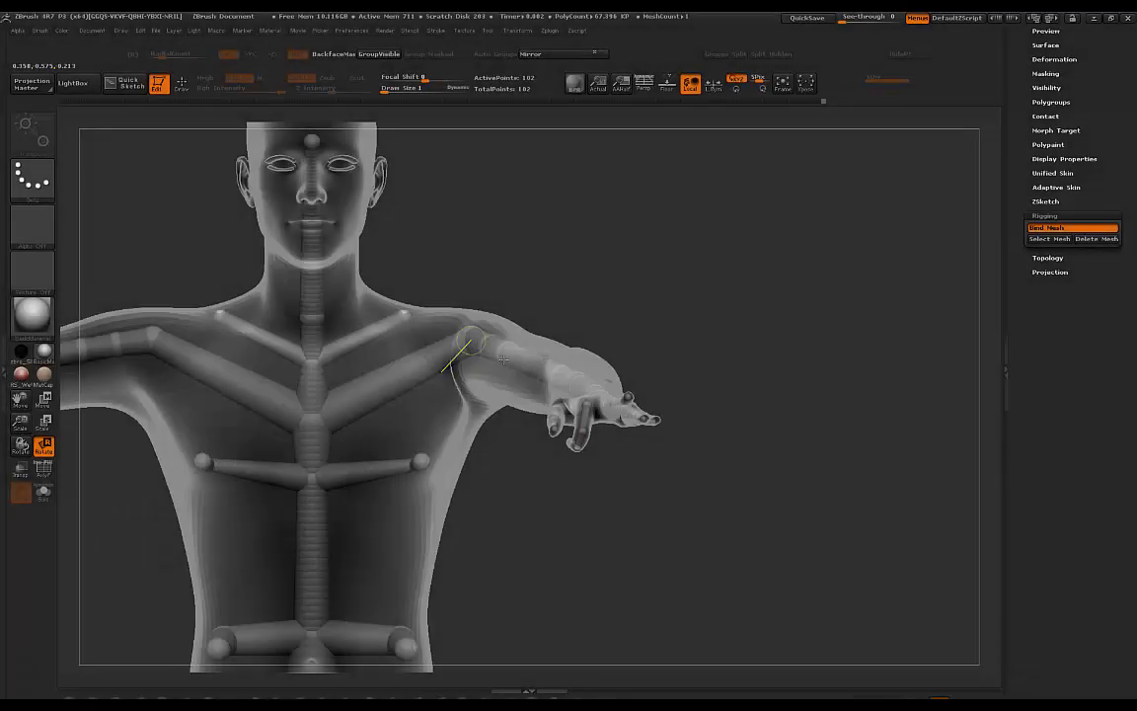
Pose only the figure's left arm forward by rotating its upper-arm bone at the shoulder, leaving the other arm outstretched.
left_click_drag(691, 249, 555, 326)
left_click_drag(667, 333, 668, 332)
left_click_drag(591, 455, 577, 316)
left_click_drag(484, 429, 799, 416)
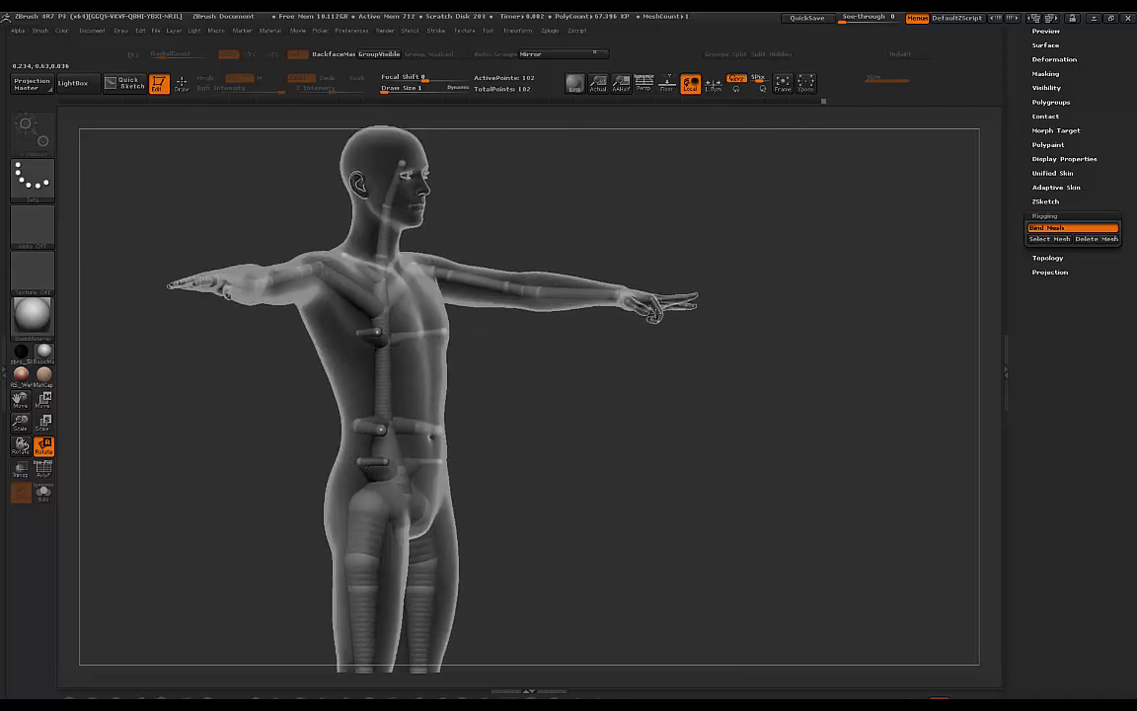
Reset the figure to its T-pose by turning Bind Mesh off, and turn Bind Mesh back on.
left_click_drag(713, 361, 677, 366, "shift")
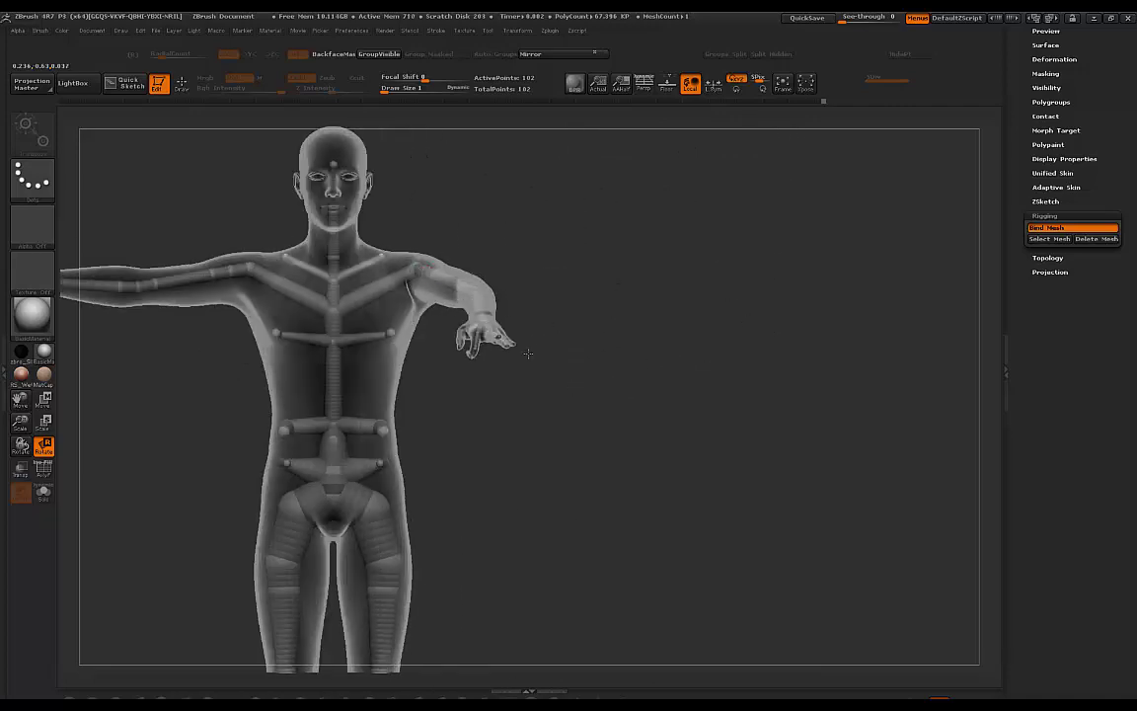
left_click_drag(548, 348, 544, 351)
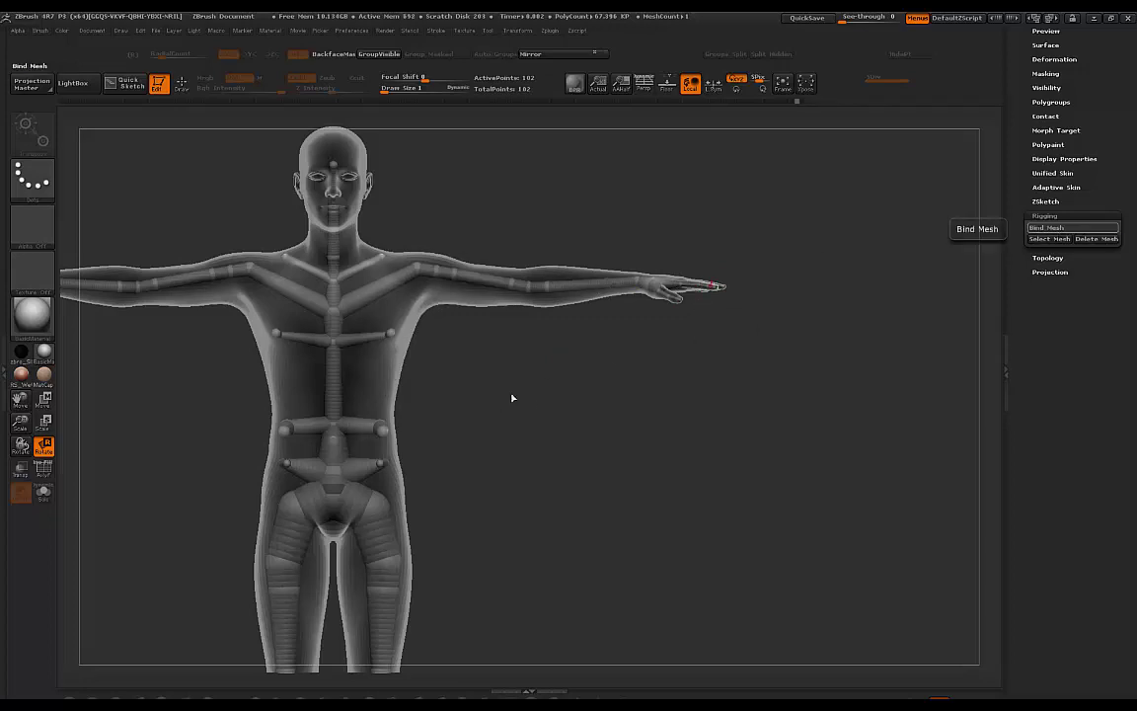
left_click_drag(565, 361, 795, 432, "alt")
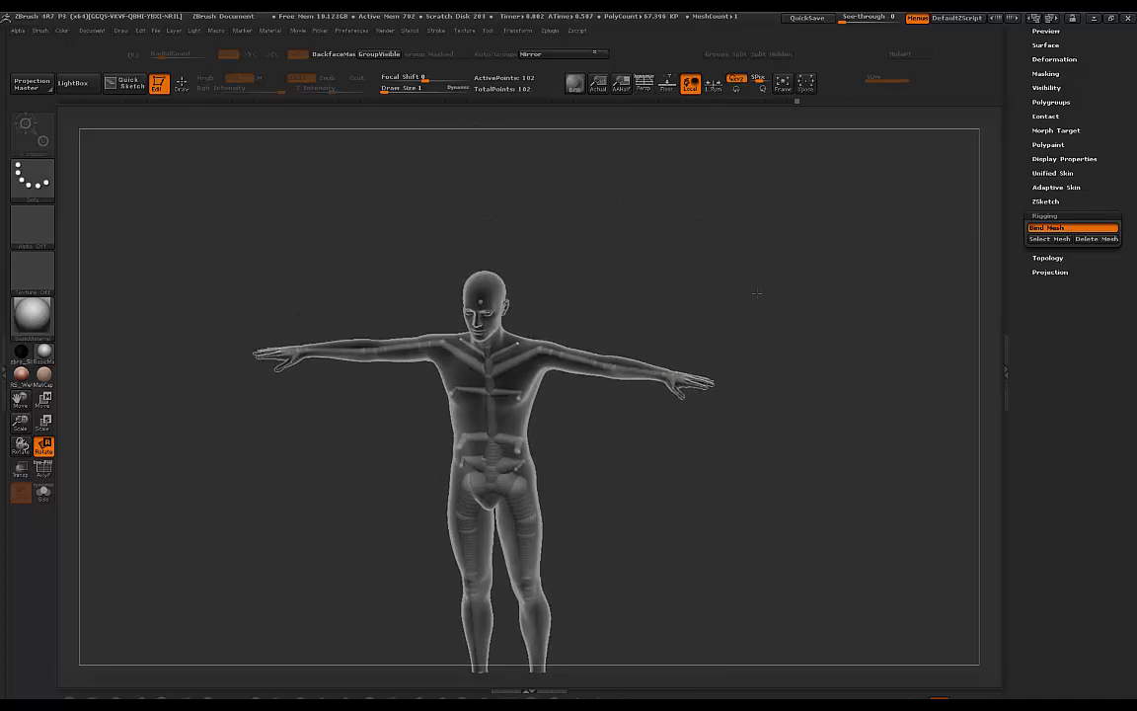
Examine the joint placement of the rig's wrists, arms and legs from several angles.
left_click_drag(756, 292, 787, 451)
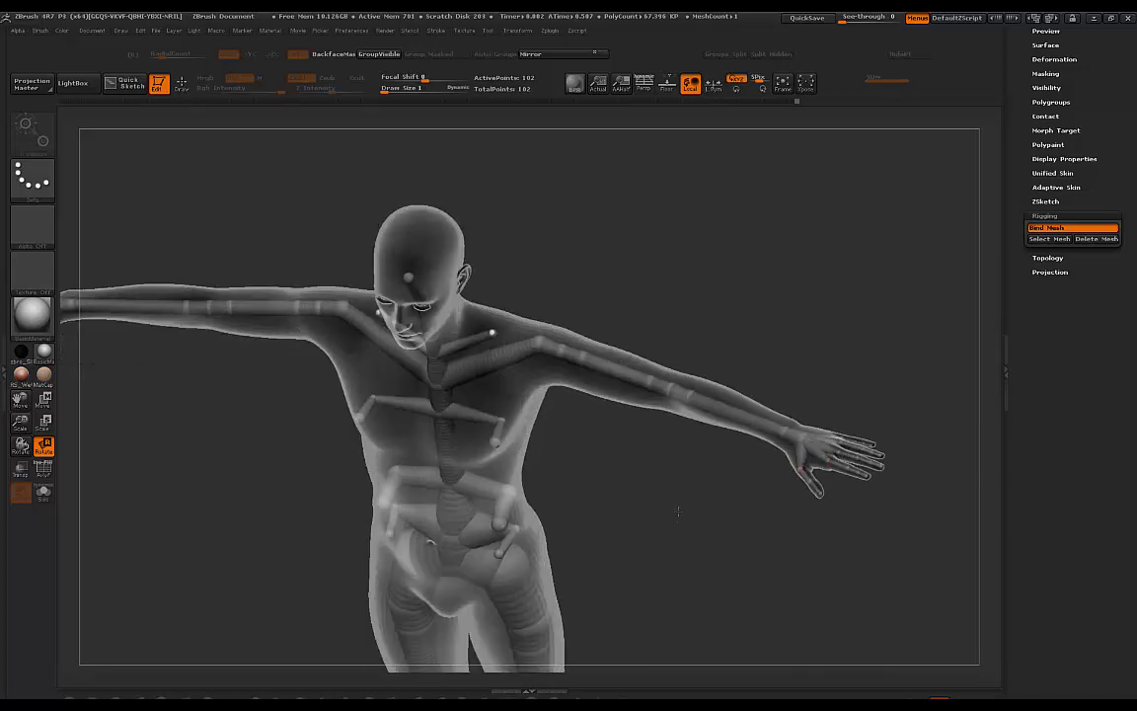
left_click_drag(677, 511, 763, 423)
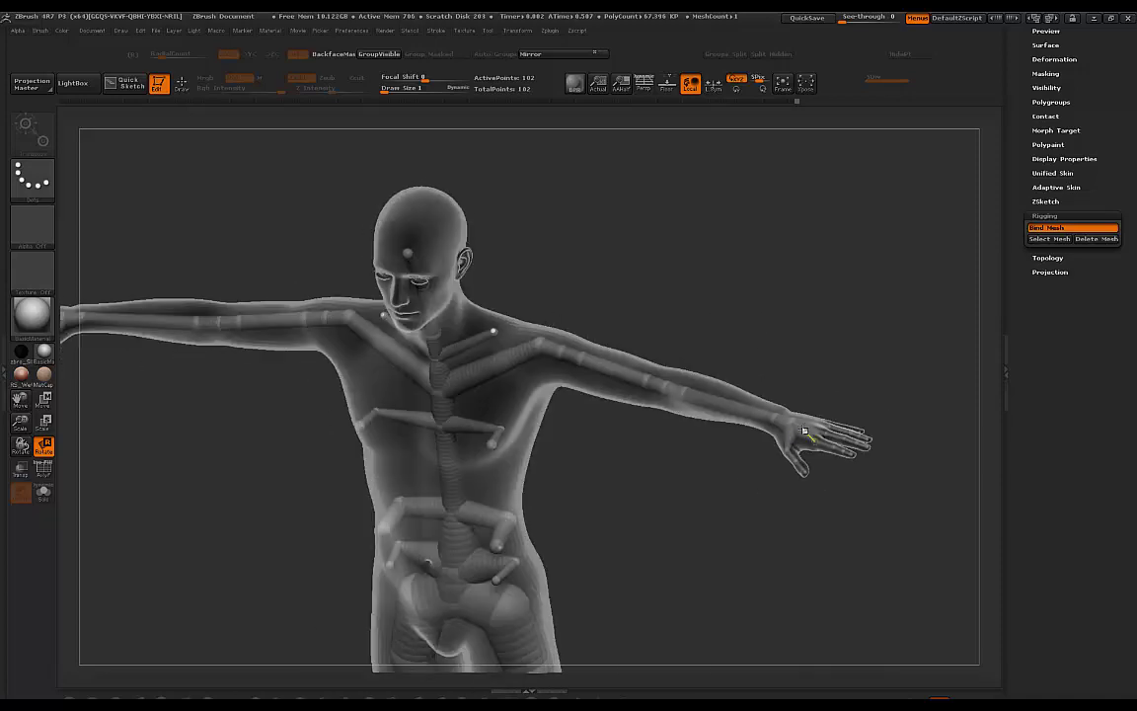
left_click_drag(779, 312, 713, 454)
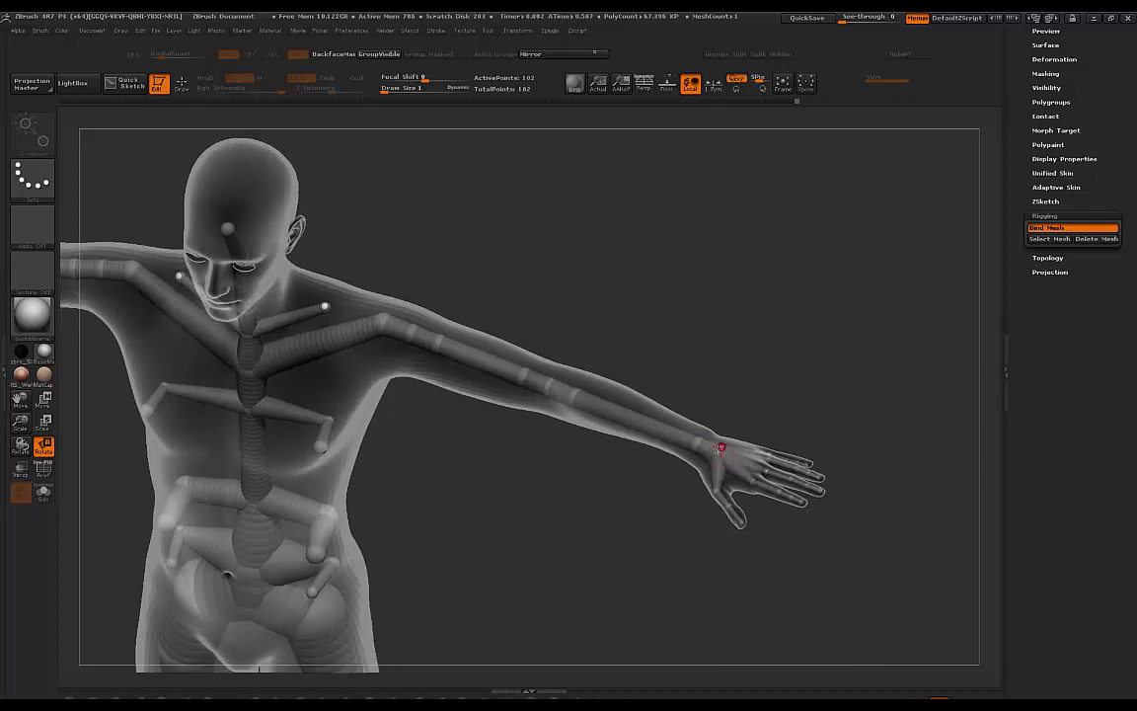
left_click_drag(724, 455, 742, 346)
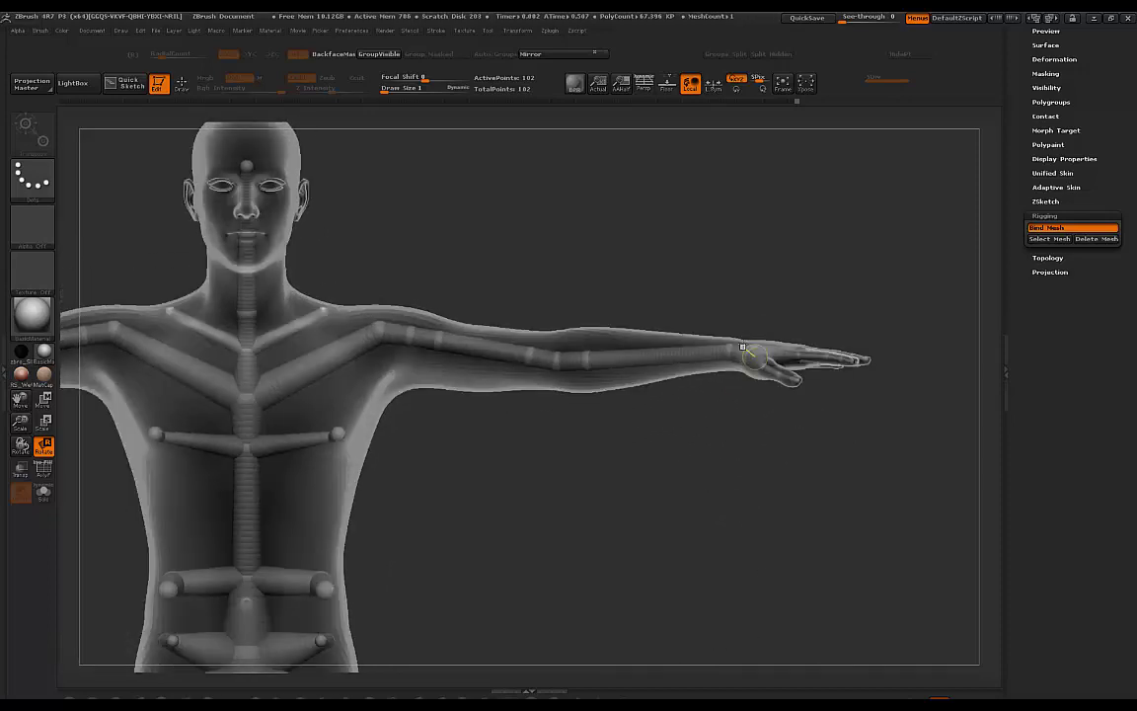
left_click_drag(687, 435, 596, 278)
left_click_drag(541, 411, 539, 256)
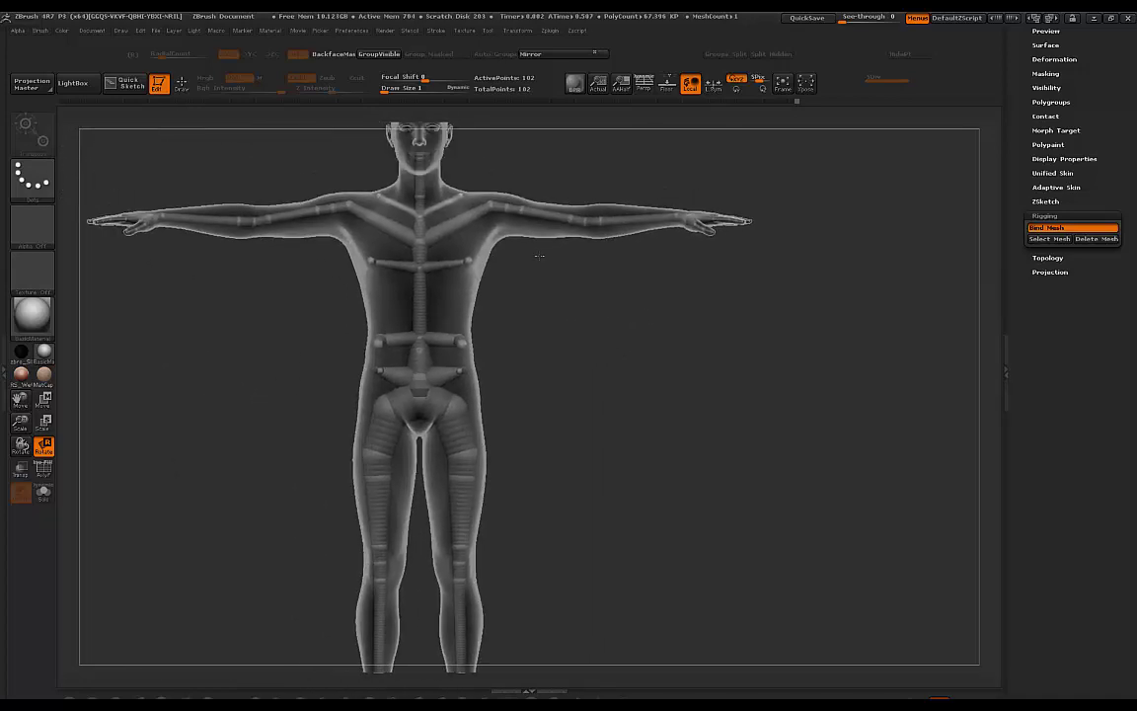
left_click_drag(609, 332, 617, 297)
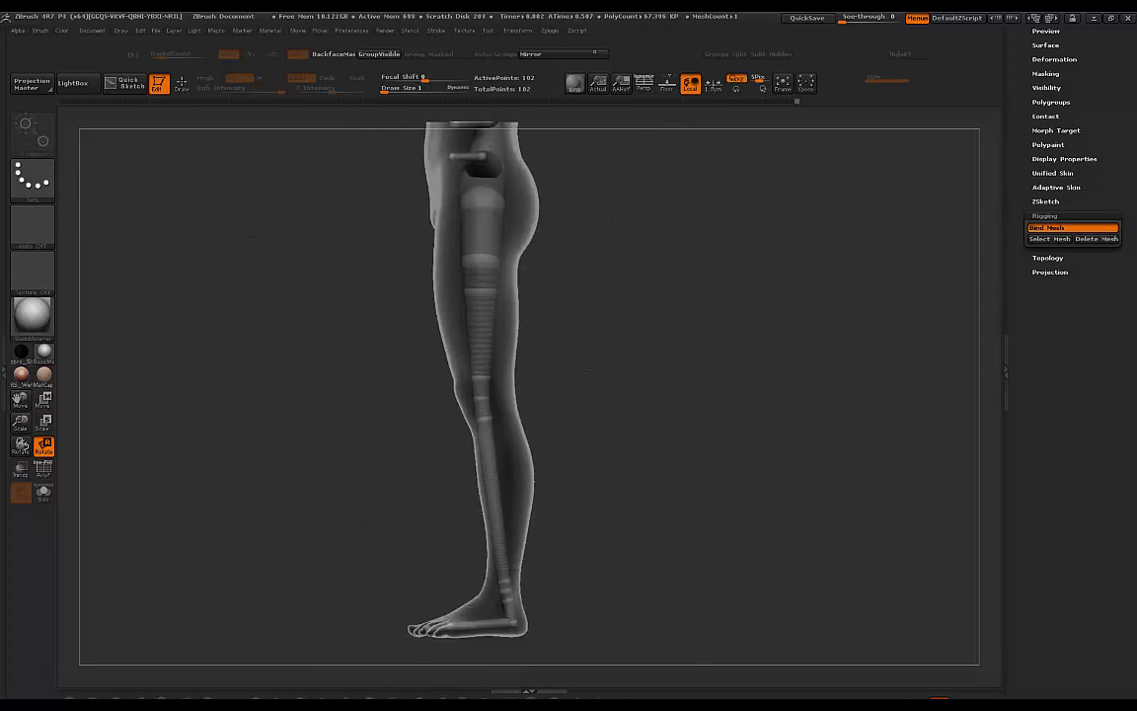
left_click_drag(588, 366, 609, 425)
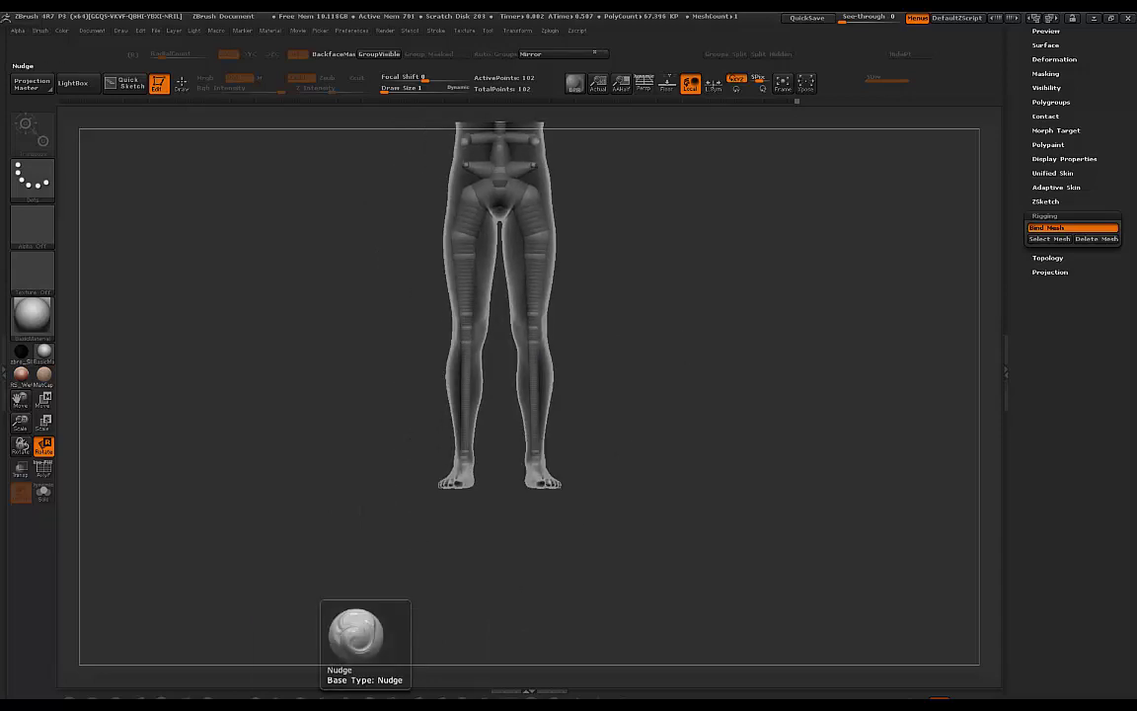
Open JOINTSLAYOUTv2.jpg from the posing rig folder, enlarge its window and examine the colour-coded joint layout.
mouse_move(333, 703)
left_click(314, 674)
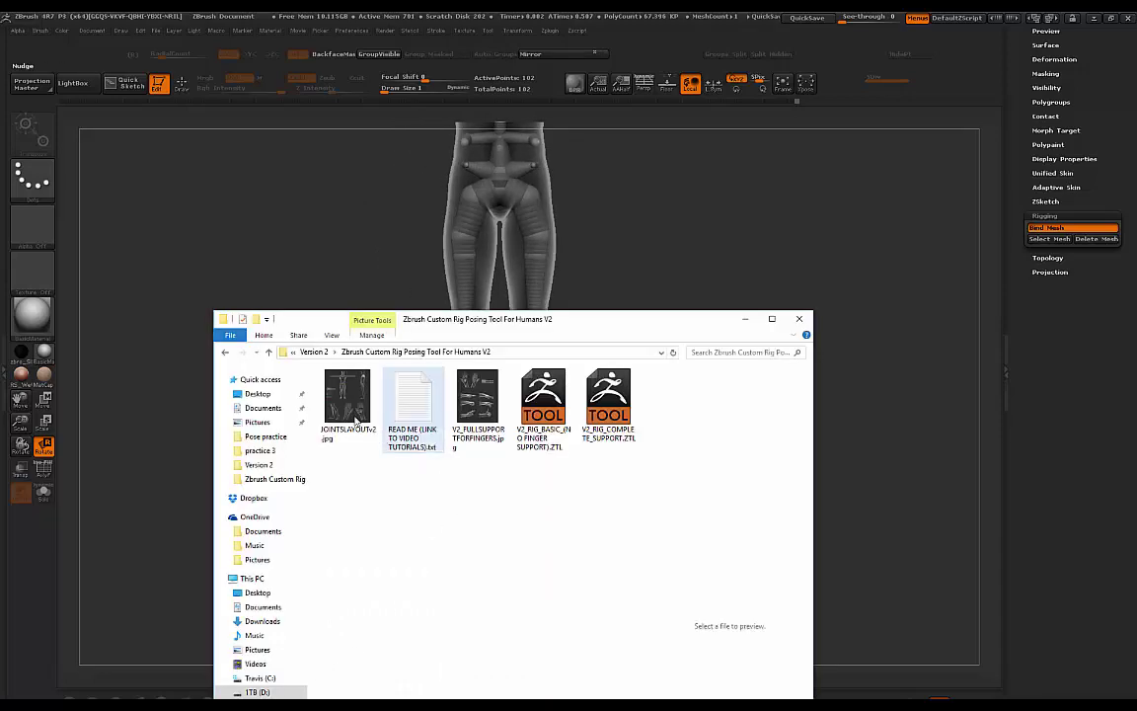
double_click(353, 418)
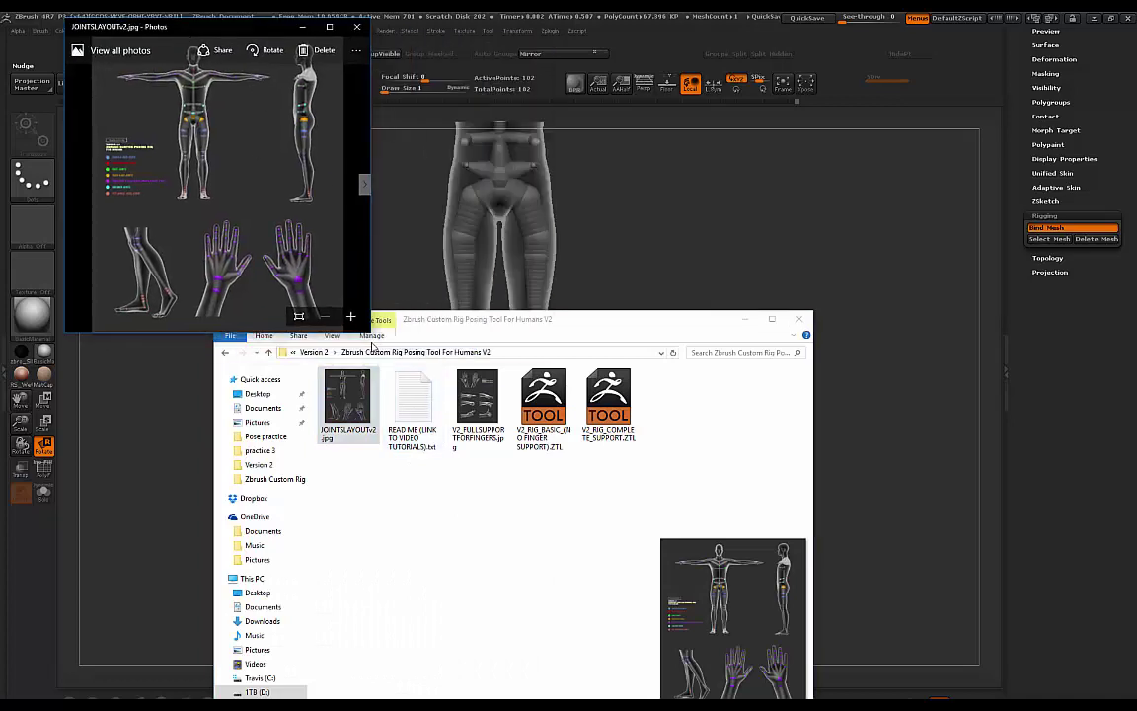
left_click_drag(369, 331, 624, 612)
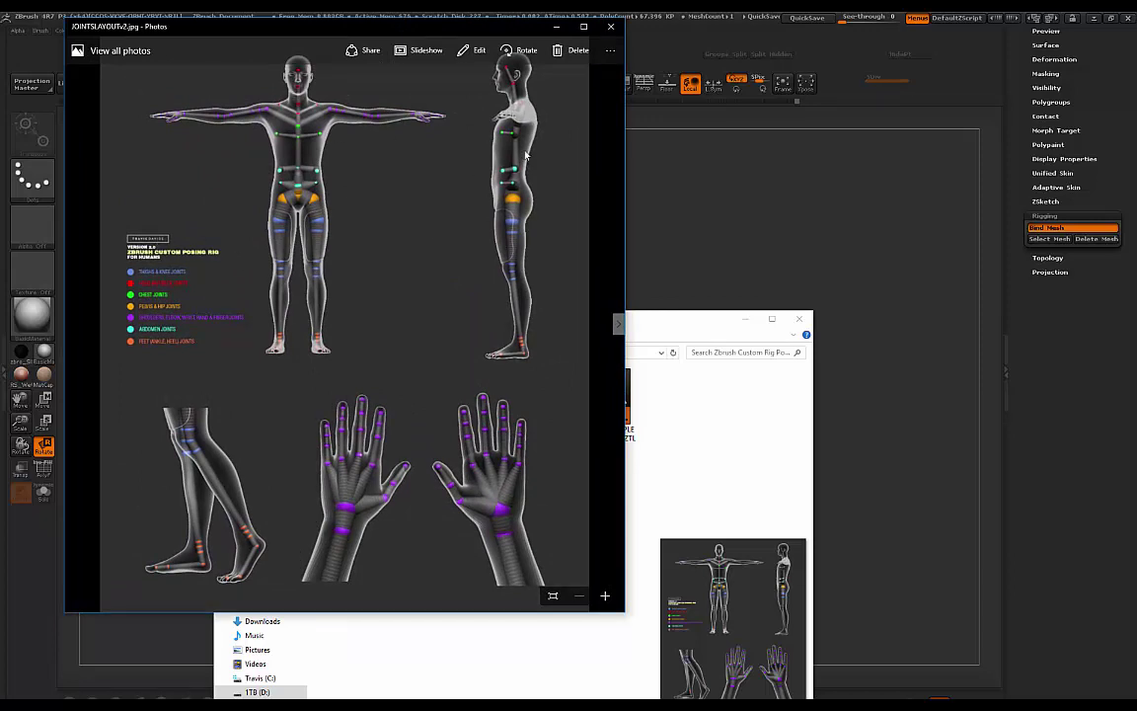
left_click_drag(295, 38, 275, 57)
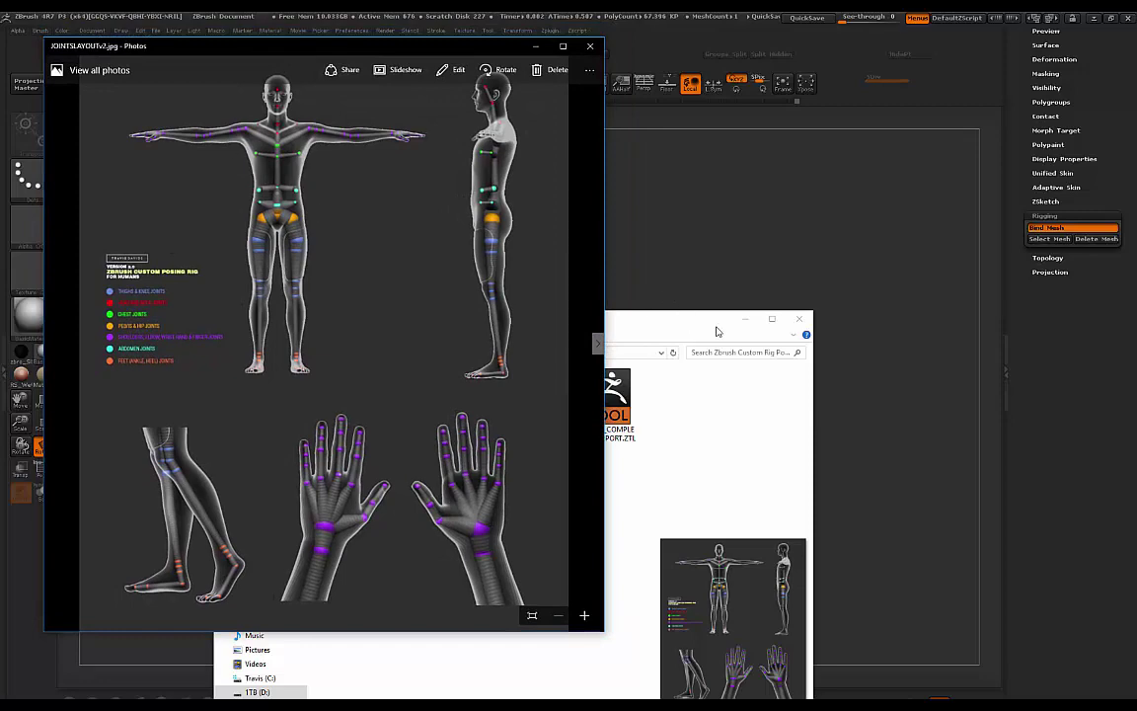
left_click(746, 323)
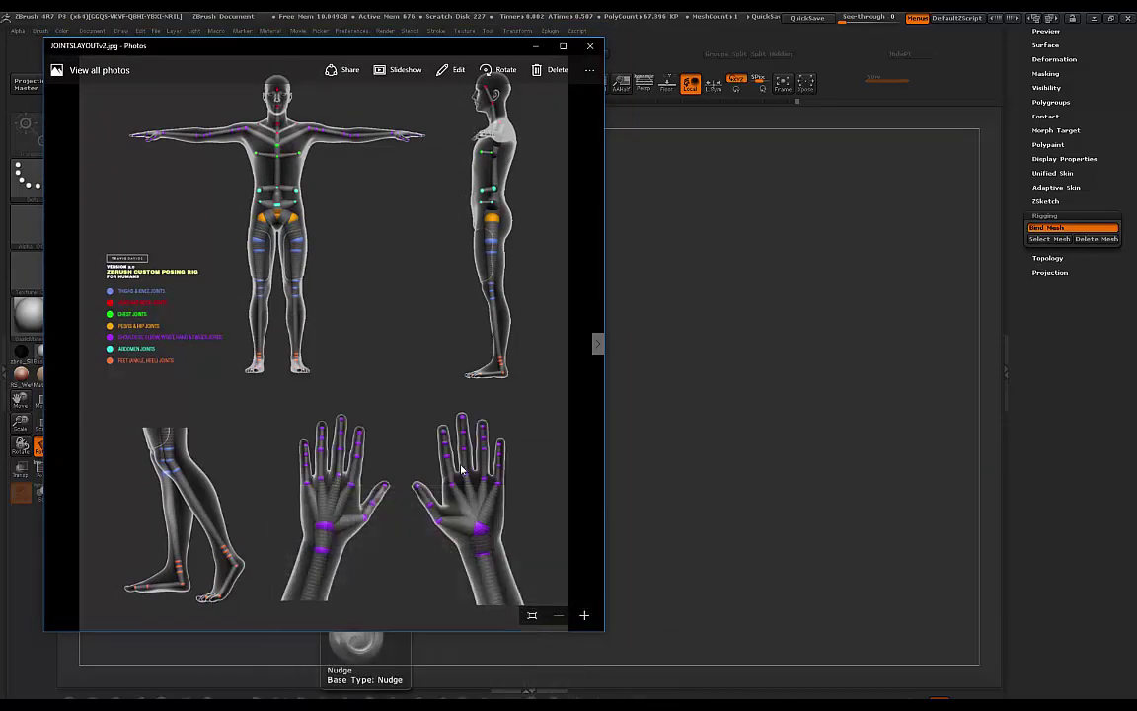
left_click_drag(280, 45, 292, 52)
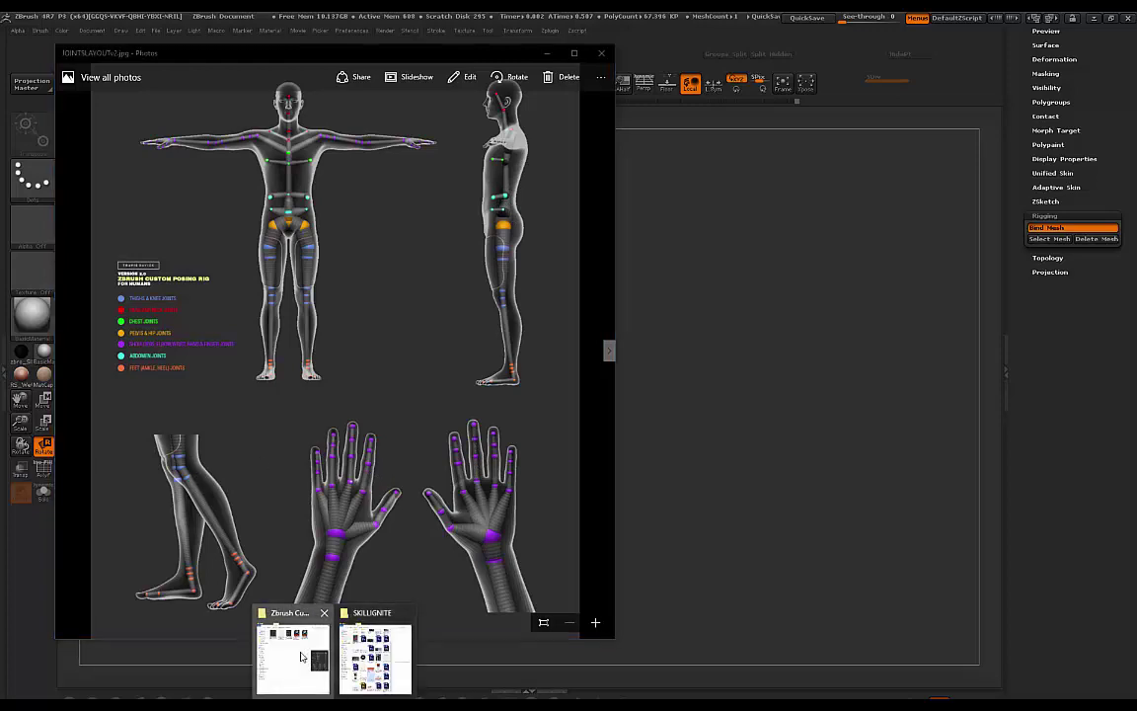
Open V2_FULLSUPPORTFORFINGERS.jpg from the rig folder and place it beside the joint layout image.
left_click(299, 654)
key("Return")
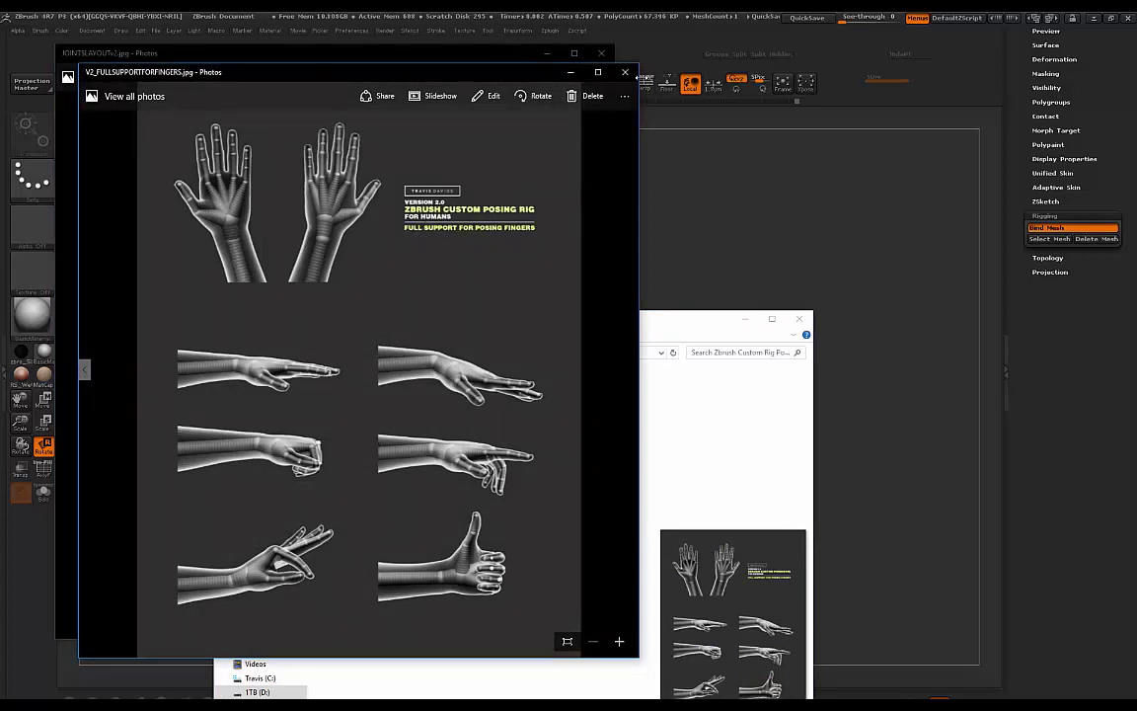
left_click_drag(266, 65, 520, 62)
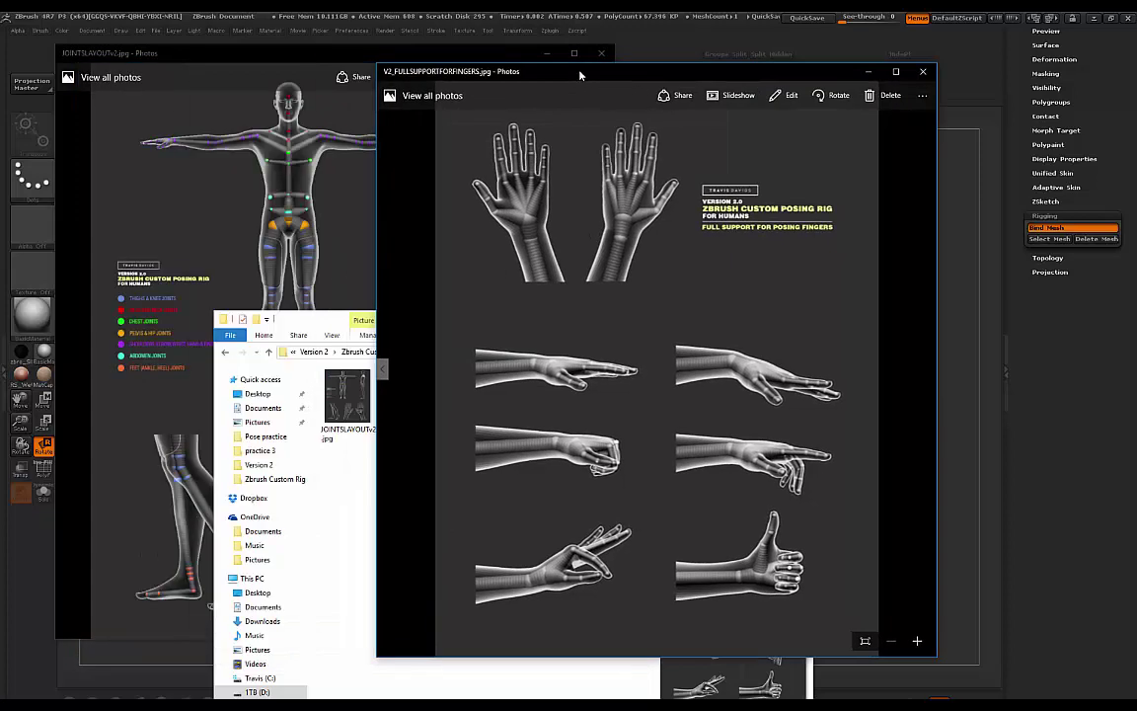
Compare the joint layout image with the finger-posing image by bringing each to the front alternately.
left_click(220, 136)
left_click(653, 191)
left_click(290, 154)
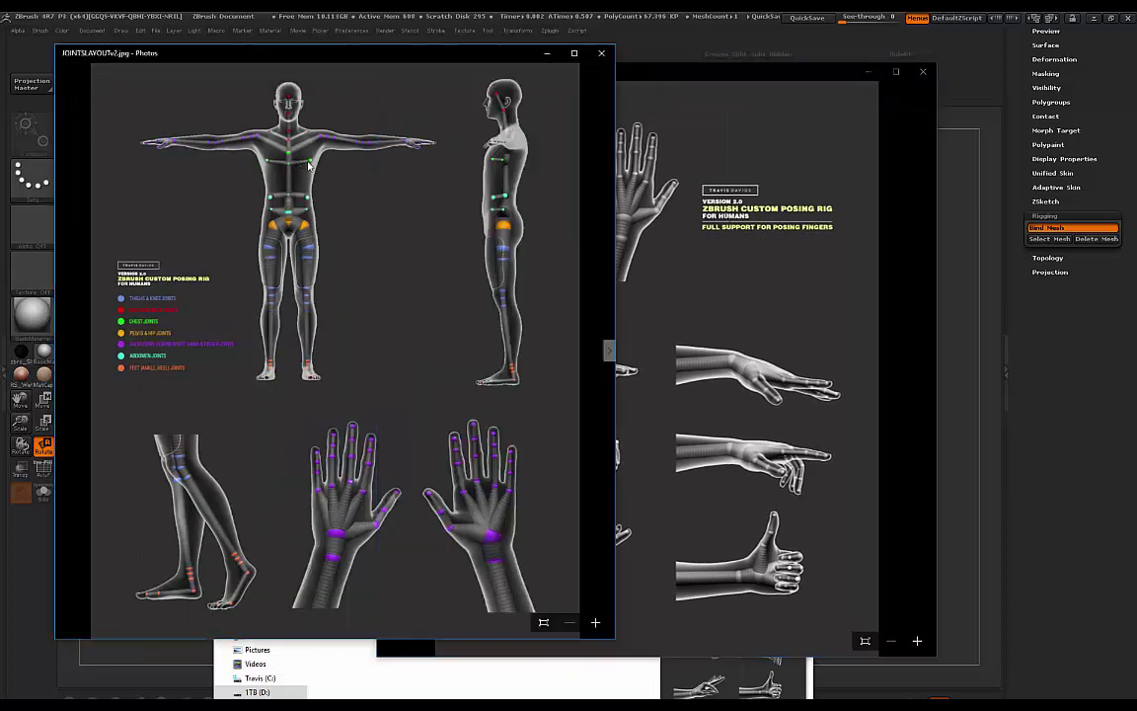
left_click(628, 164)
left_click(290, 166)
left_click(637, 170)
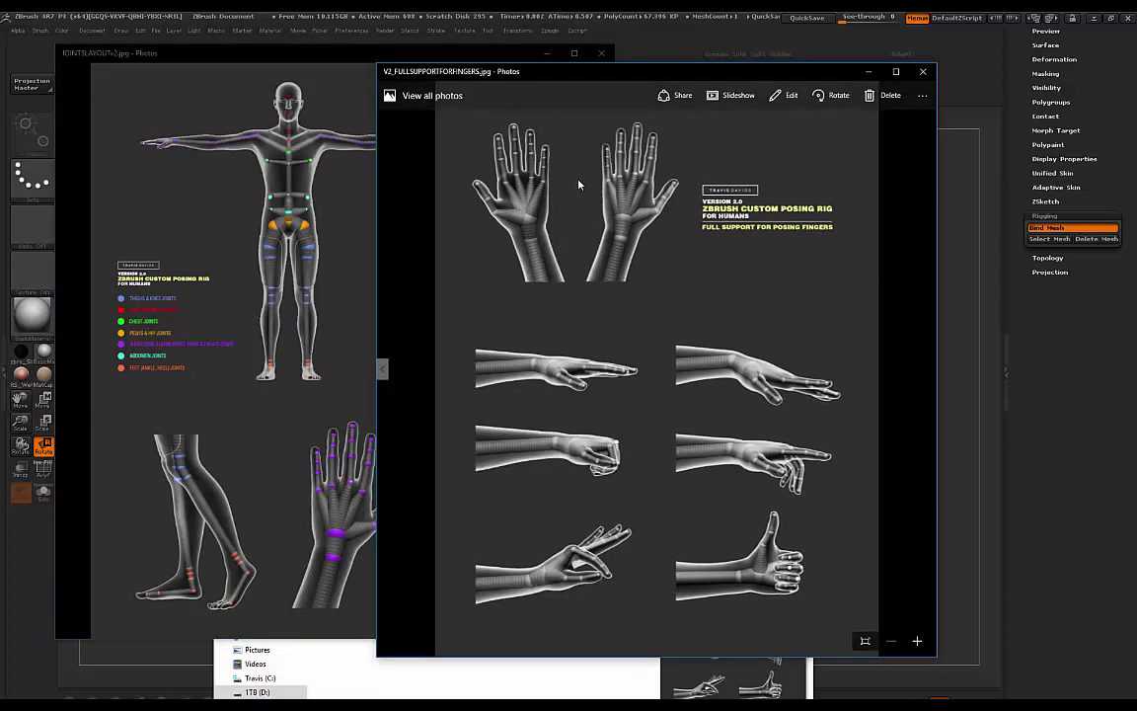
Close both reference images and minimise the rig folder window to return to the figure.
left_click(923, 71)
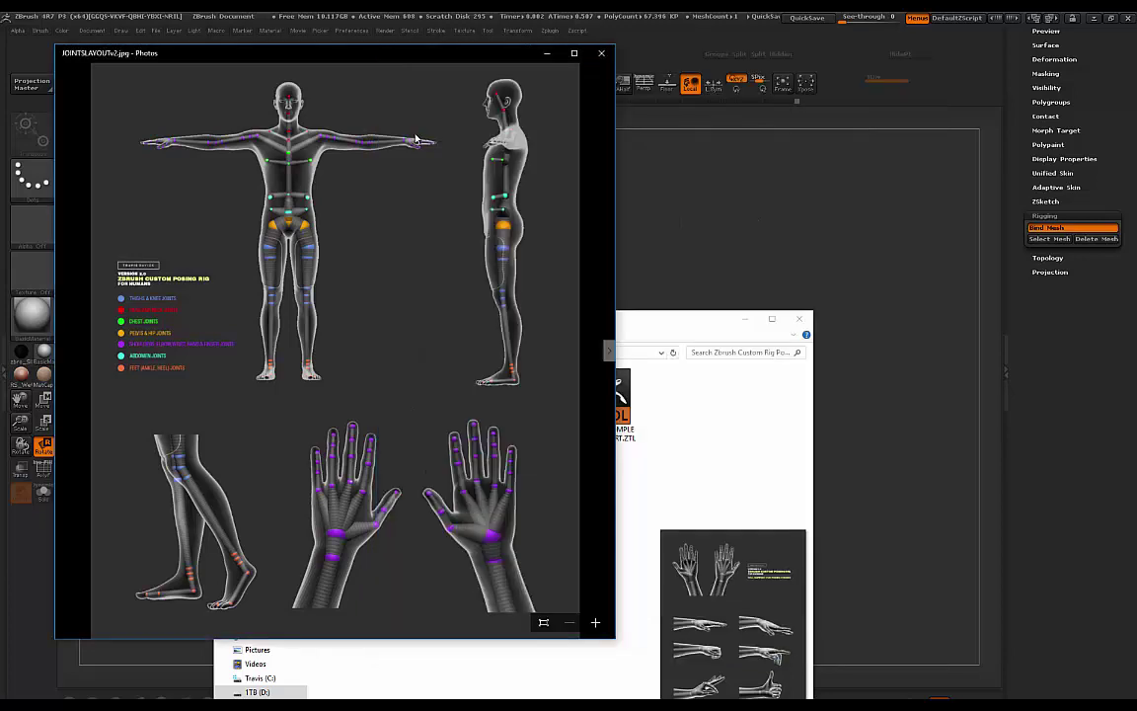
left_click(324, 118)
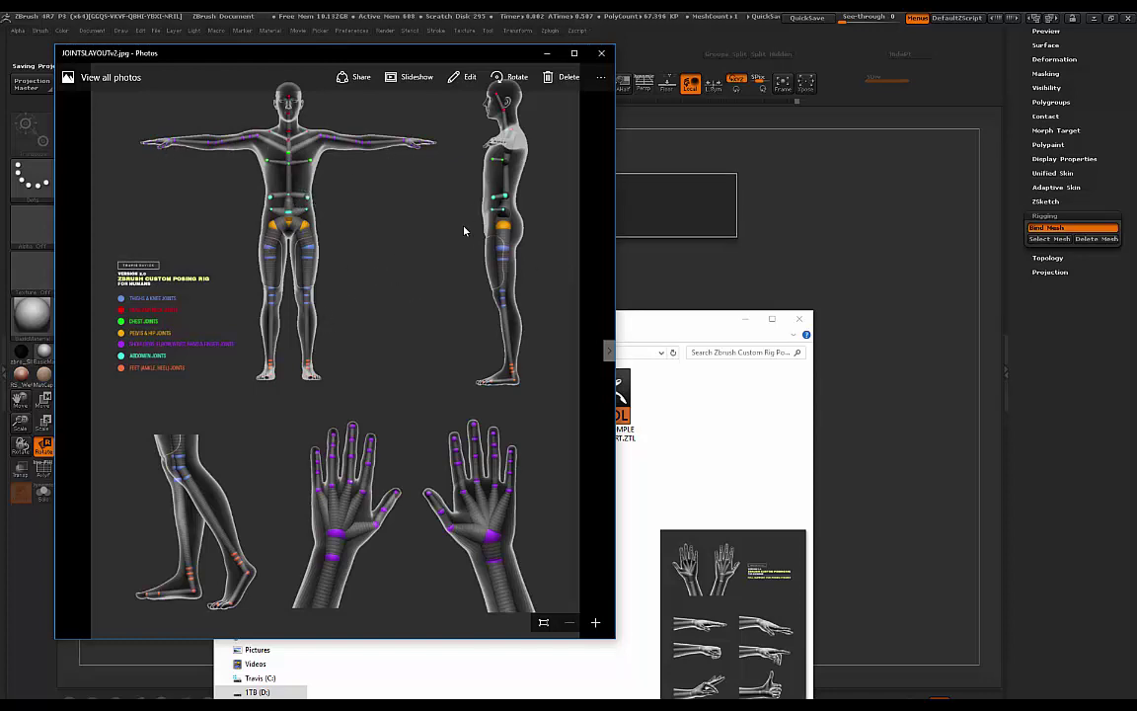
left_click(744, 321)
left_click_drag(313, 57, 395, 72)
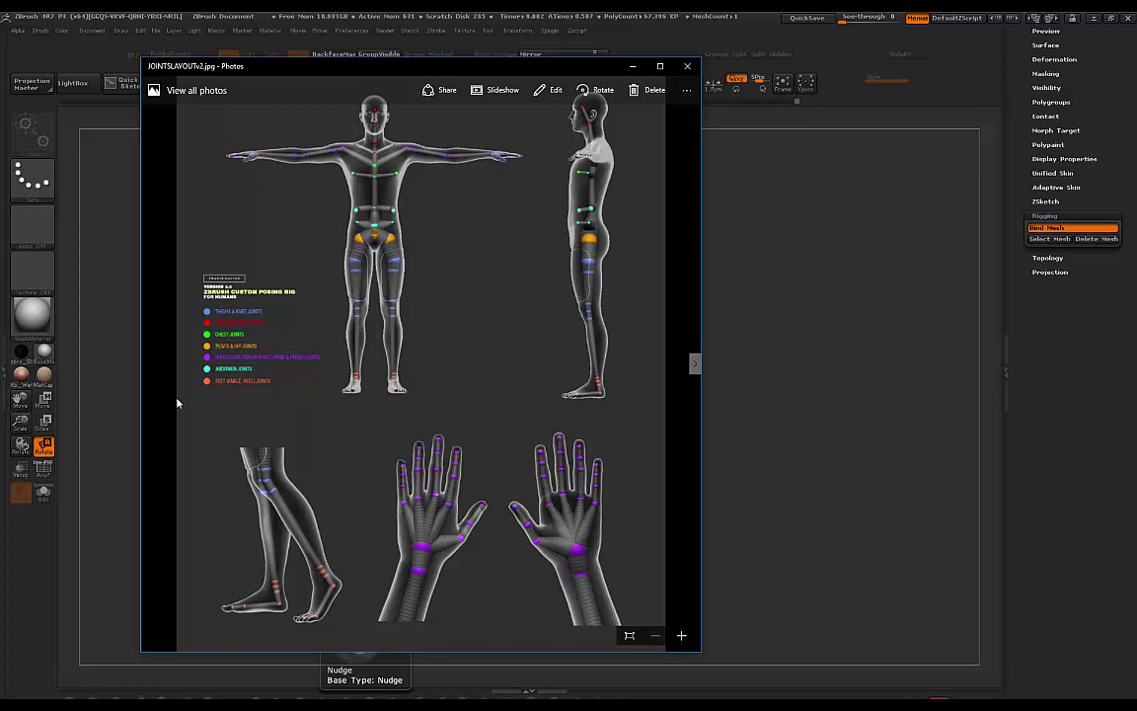
left_click(687, 66)
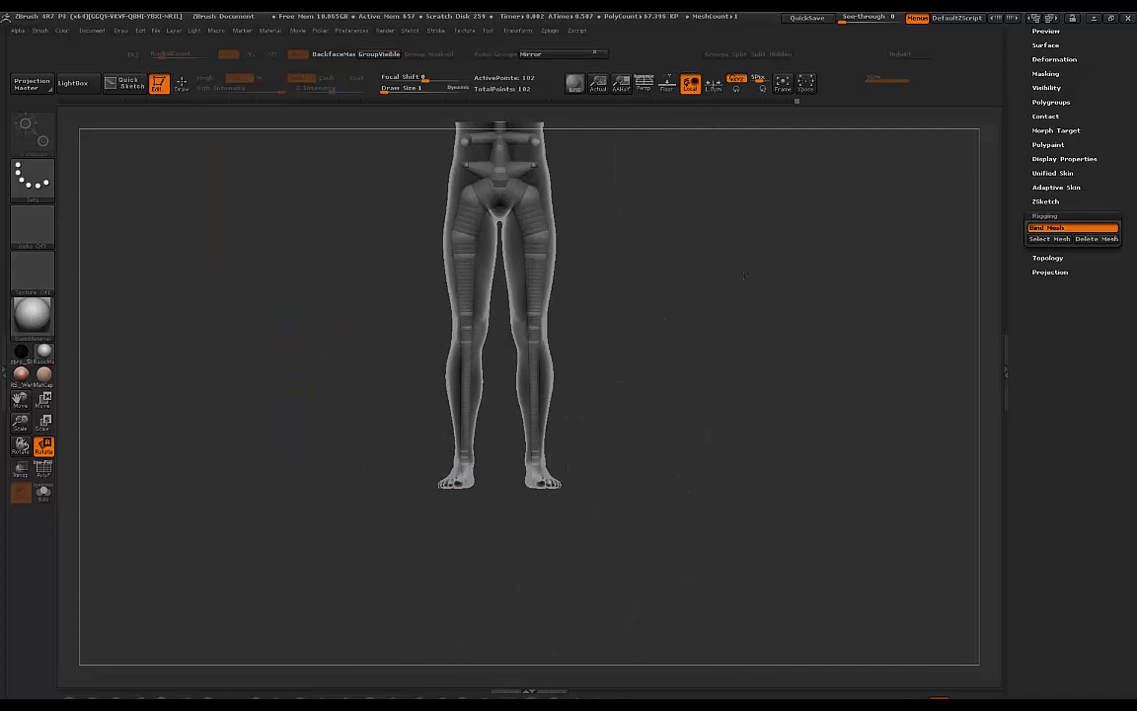
Try swinging the figure's left leg forward from the hip and bending its knee, and undo the rotations.
left_click_drag(746, 277, 648, 351)
left_click_drag(513, 307, 629, 311)
left_click_drag(497, 382, 474, 373)
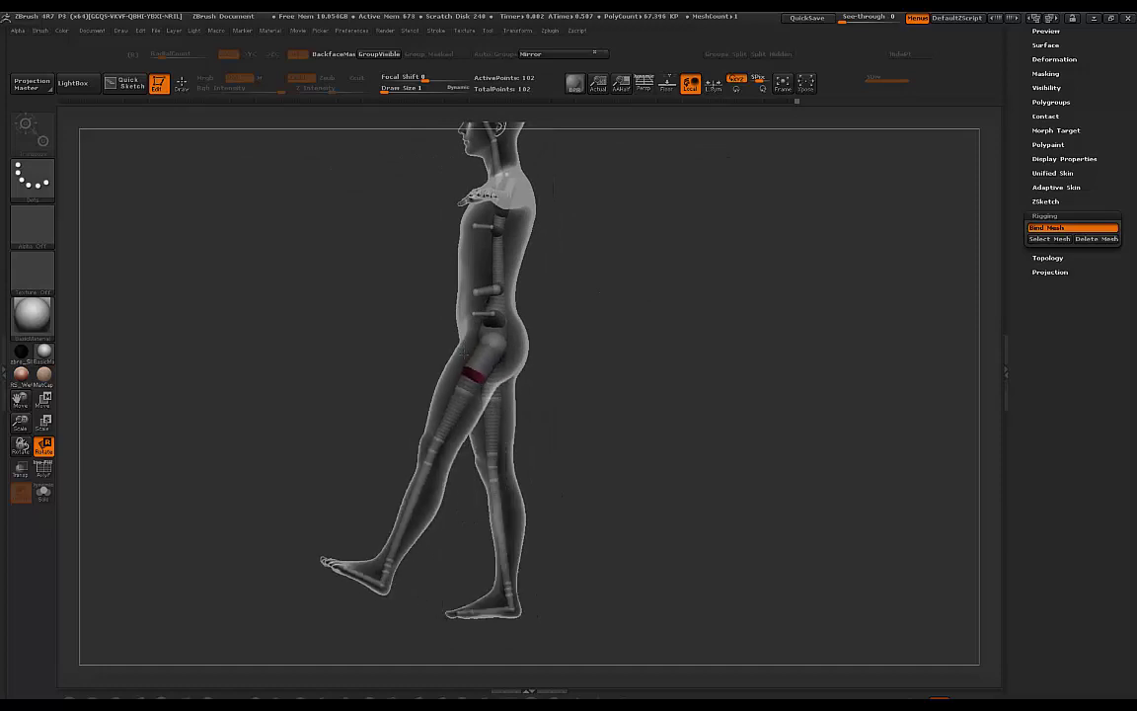
left_click_drag(599, 298, 651, 318)
mouse_move(497, 563)
left_mouse_down()
mouse_move(506, 561)
mouse_move(495, 562)
left_mouse_up()
left_click_drag(497, 376, 496, 340)
key("ctrl+z")
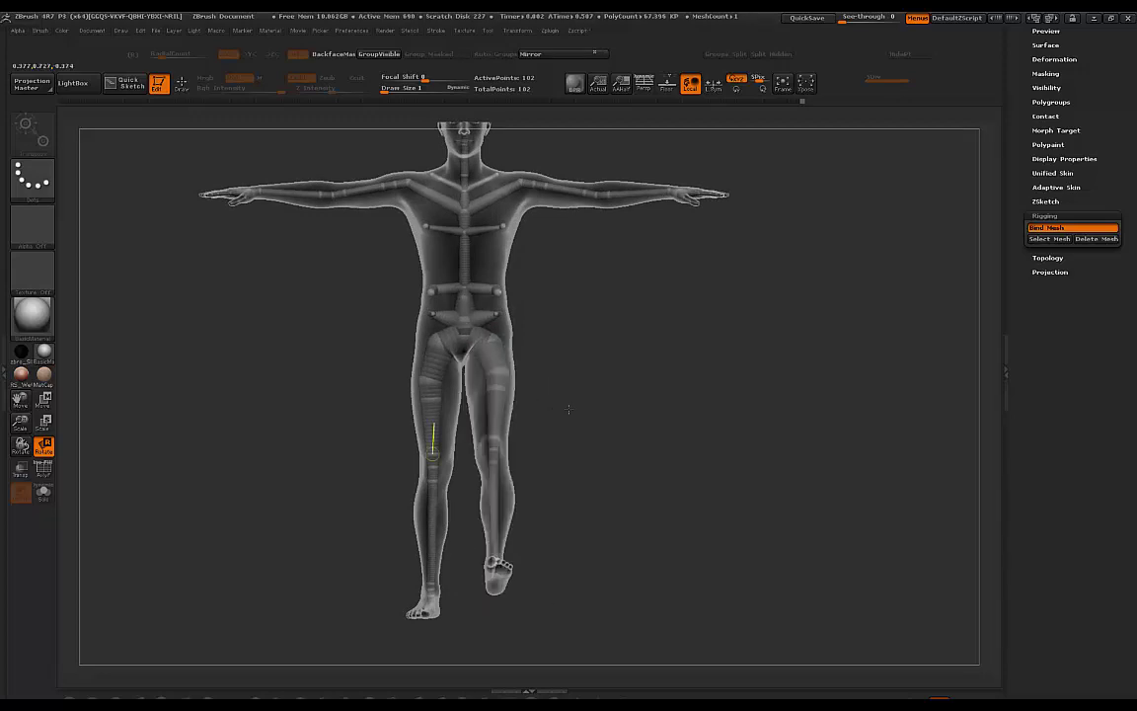
key("ctrl+z")
Try twisting the figure's left leg outward at the upper thigh joint, and undo the rotations.
left_click_drag(496, 466, 568, 424)
key("ctrl+z")
left_click_drag(493, 437, 514, 433)
left_click_drag(494, 302, 507, 300)
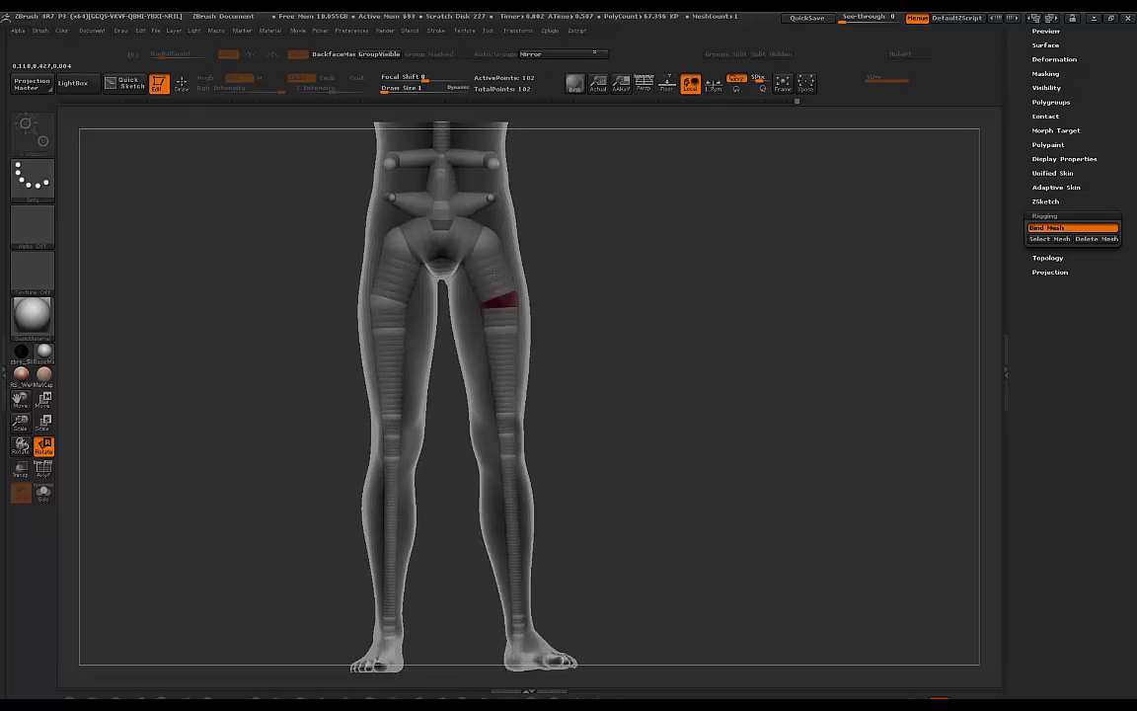
left_click_drag(645, 330, 633, 373, "alt")
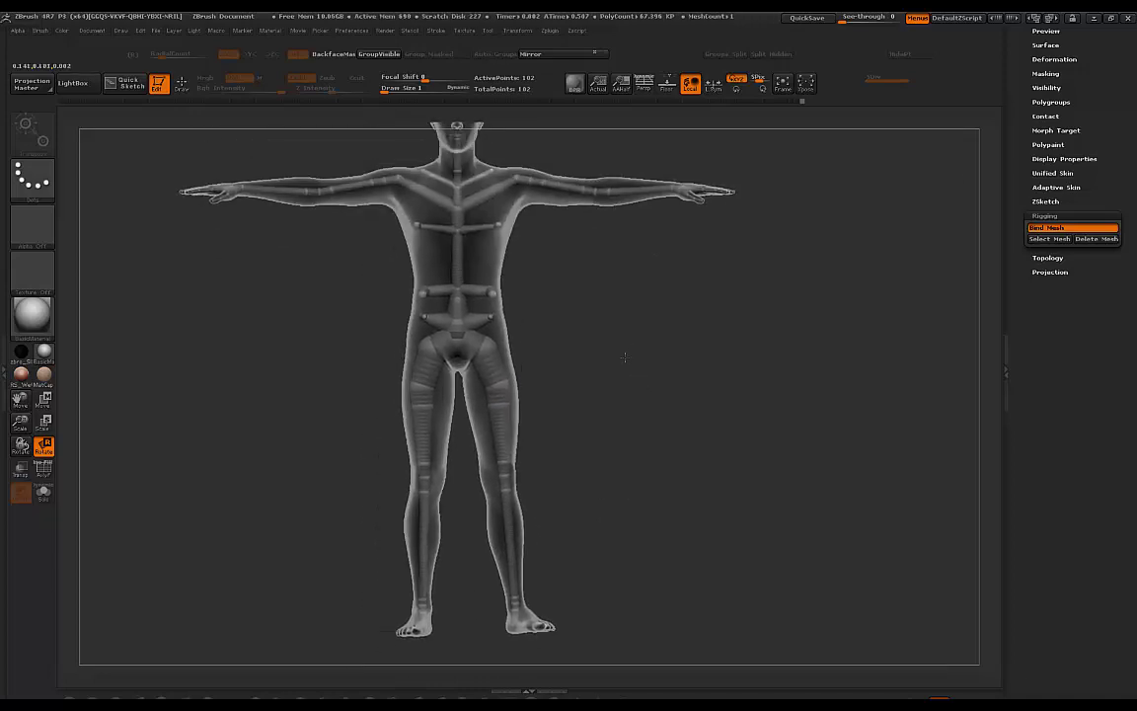
key("ctrl+z")
key("ctrl+z")
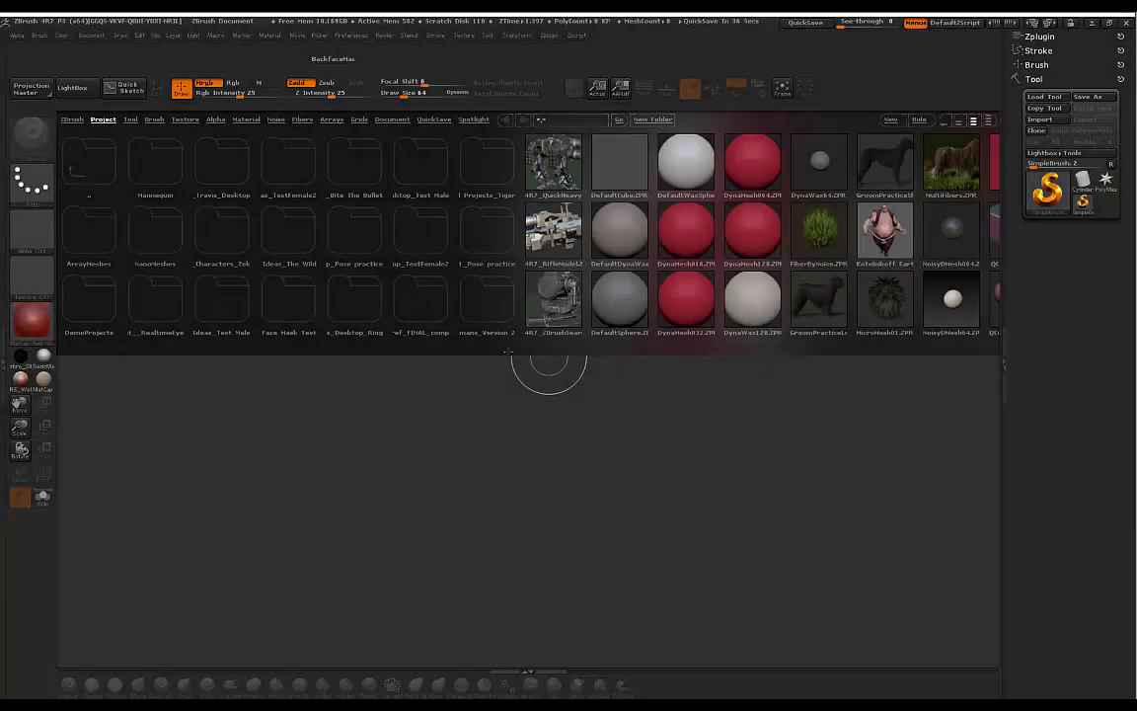
Import smale.obj from the standard male folder under Version 2, Characters To Pose.
left_click(1040, 118)
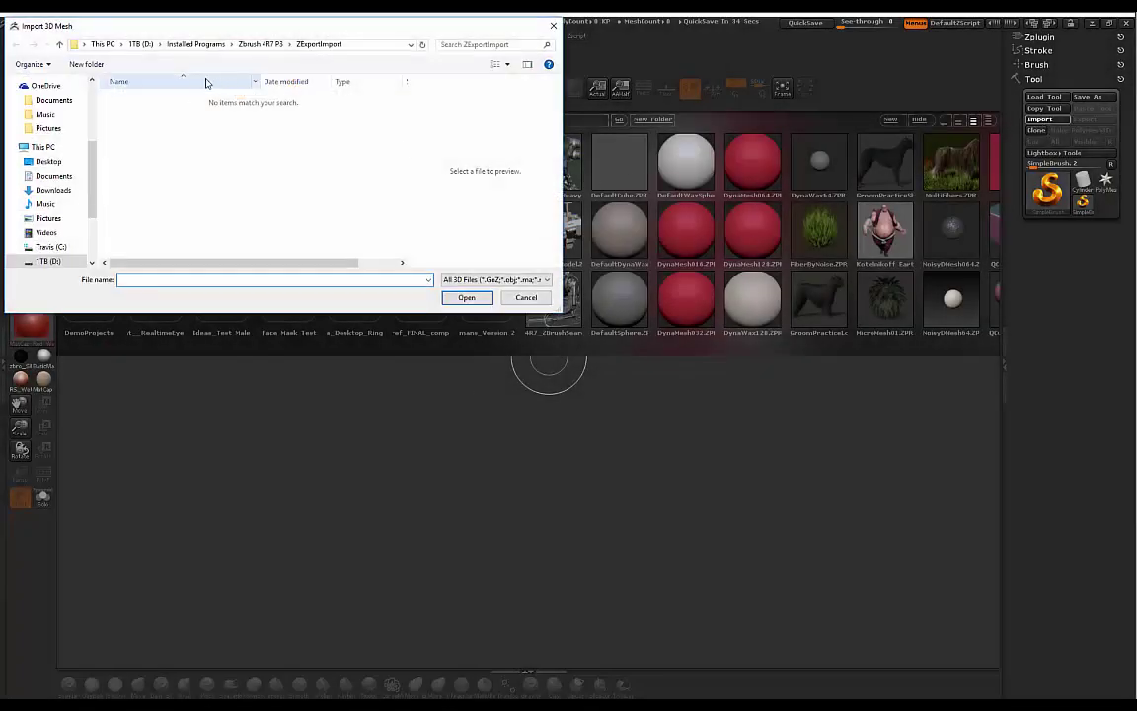
left_click(66, 261)
double_click(158, 94)
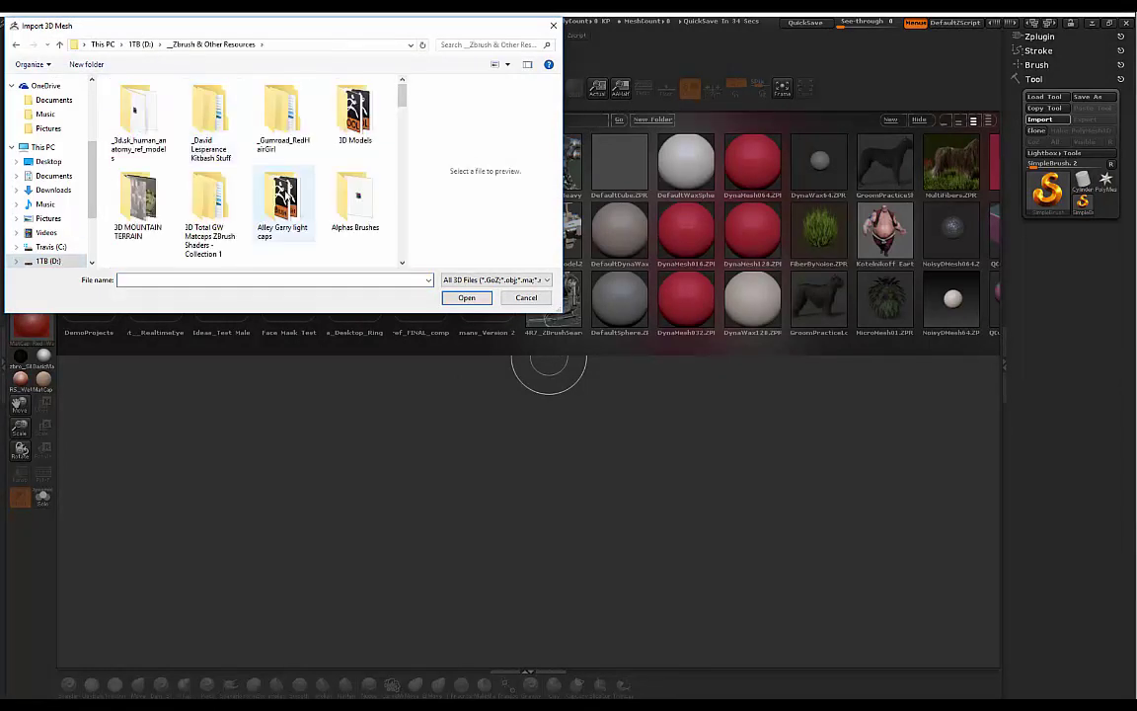
scroll(252, 181, "down", 3)
double_click(325, 193)
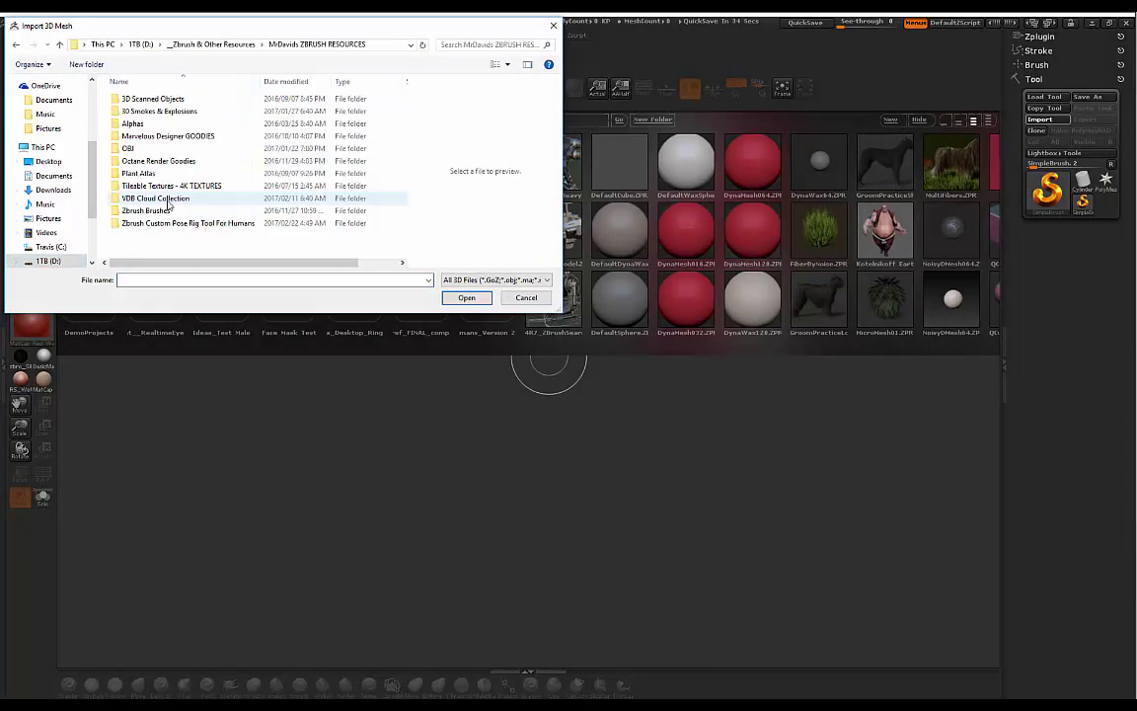
double_click(158, 225)
double_click(139, 113)
double_click(139, 111)
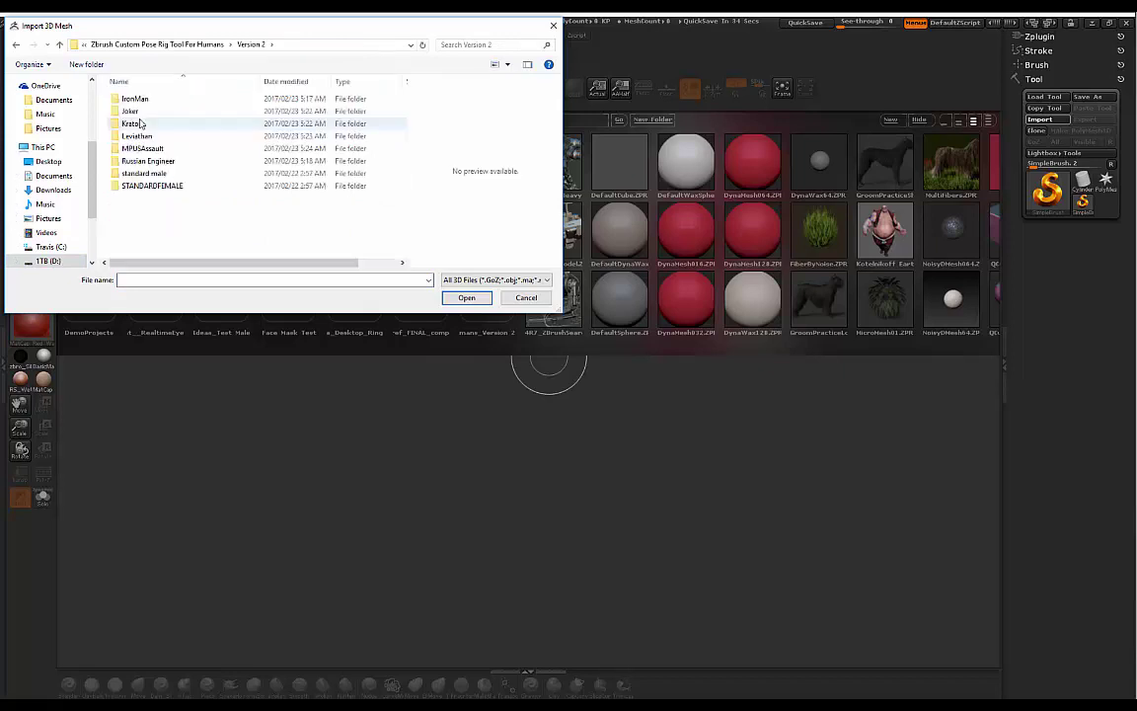
double_click(144, 173)
left_click(145, 111)
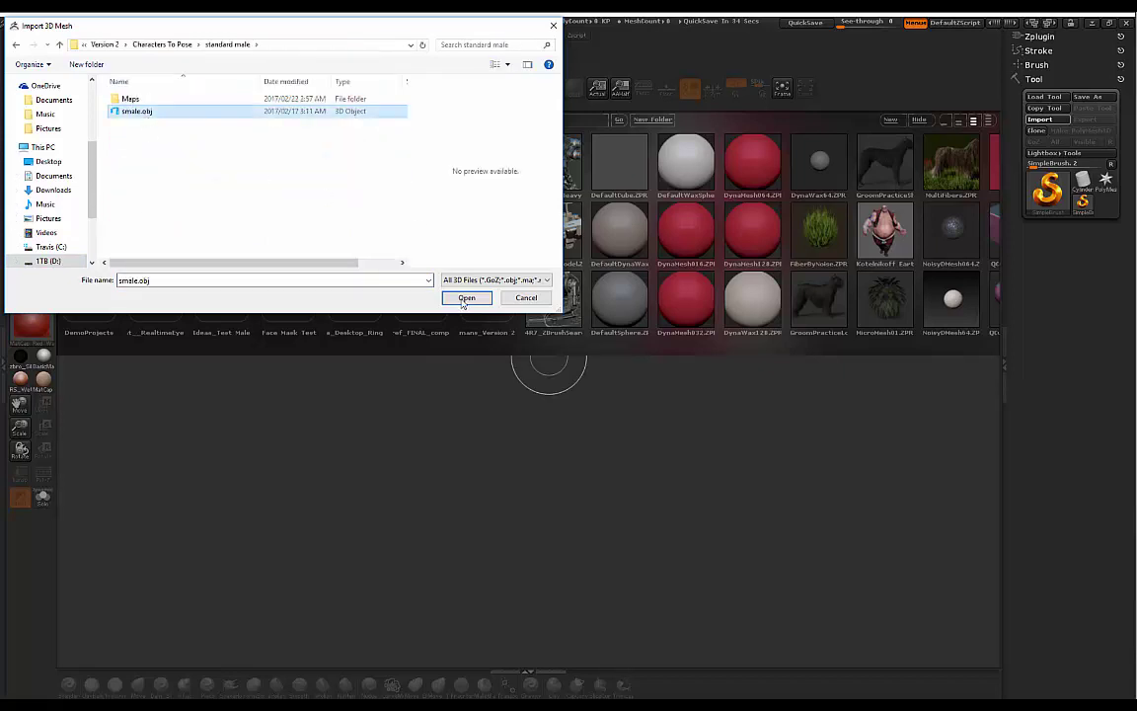
left_click(466, 297)
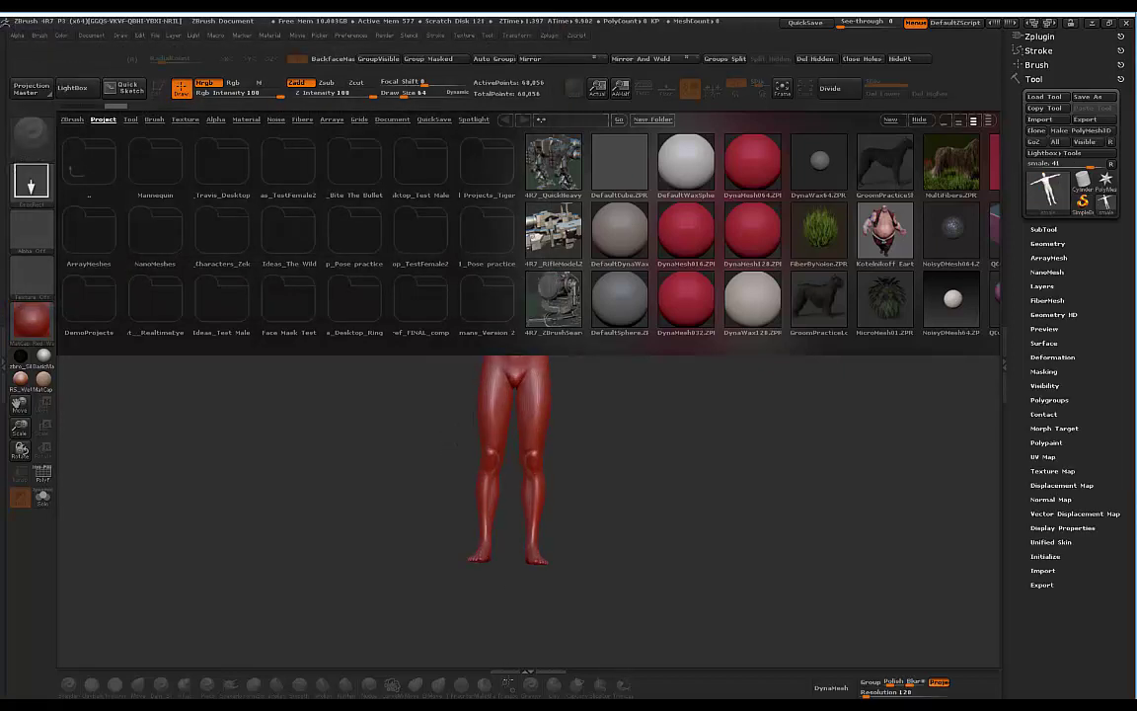
Put the imported male mesh in Edit mode with BasicMaterial applied and LightBox hidden.
left_click(159, 90)
left_click(82, 91)
left_click(43, 358)
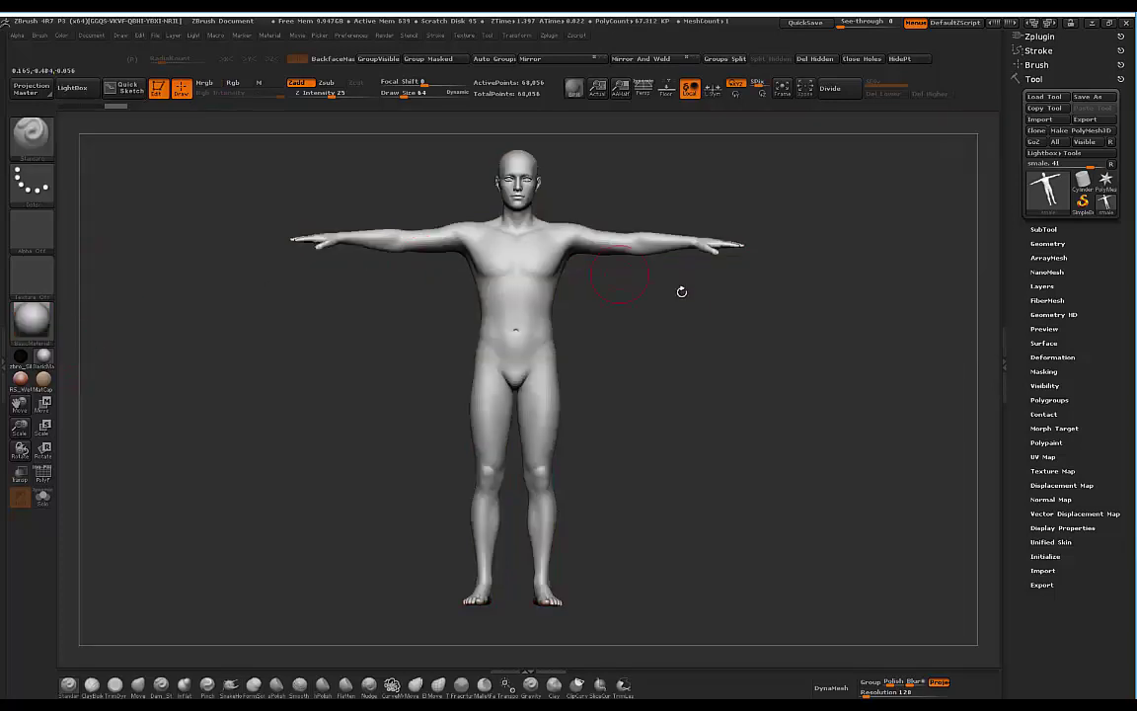
left_click_drag(648, 311, 636, 337)
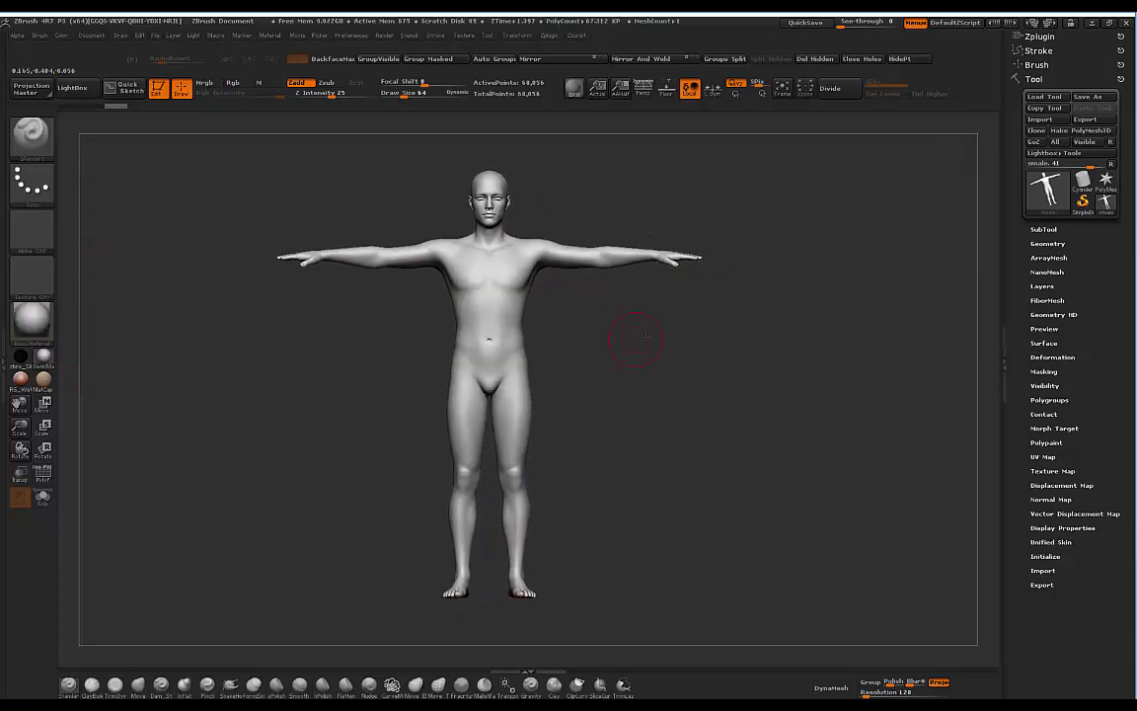
Load the V2_RIG_COMPLETE_SUPPORT.ZTL tool from the Zbrush Custom Rig Posing Tool For Humans V2 folder.
left_click(1040, 97)
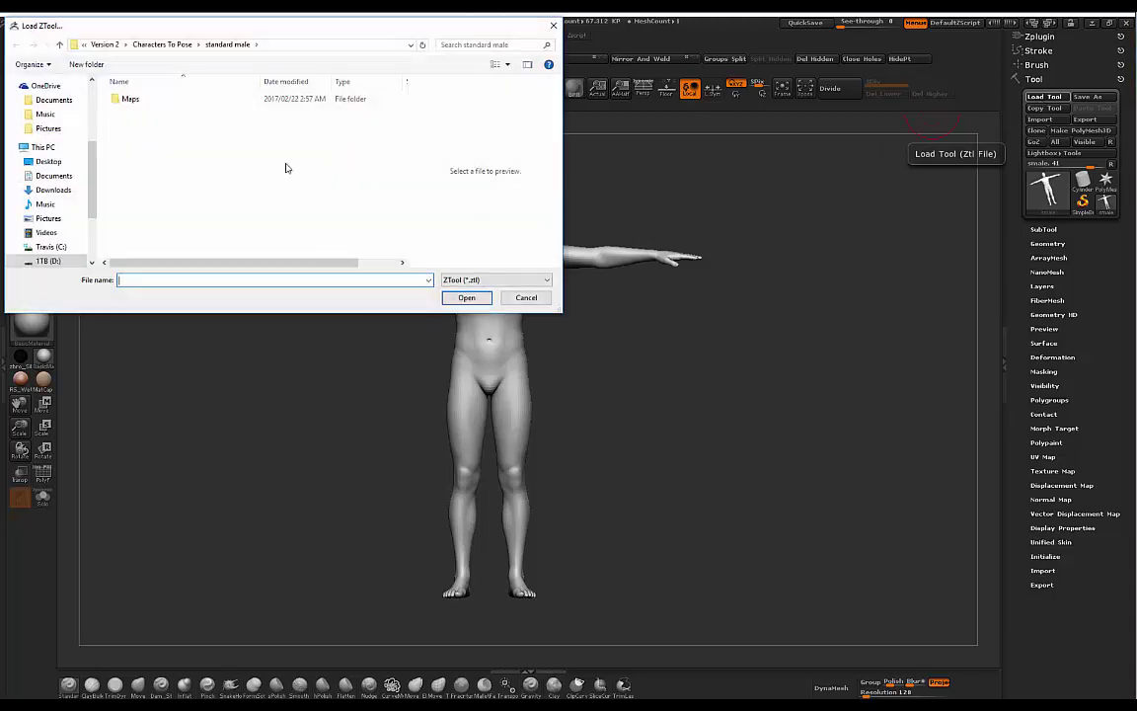
left_click(104, 45)
double_click(200, 143)
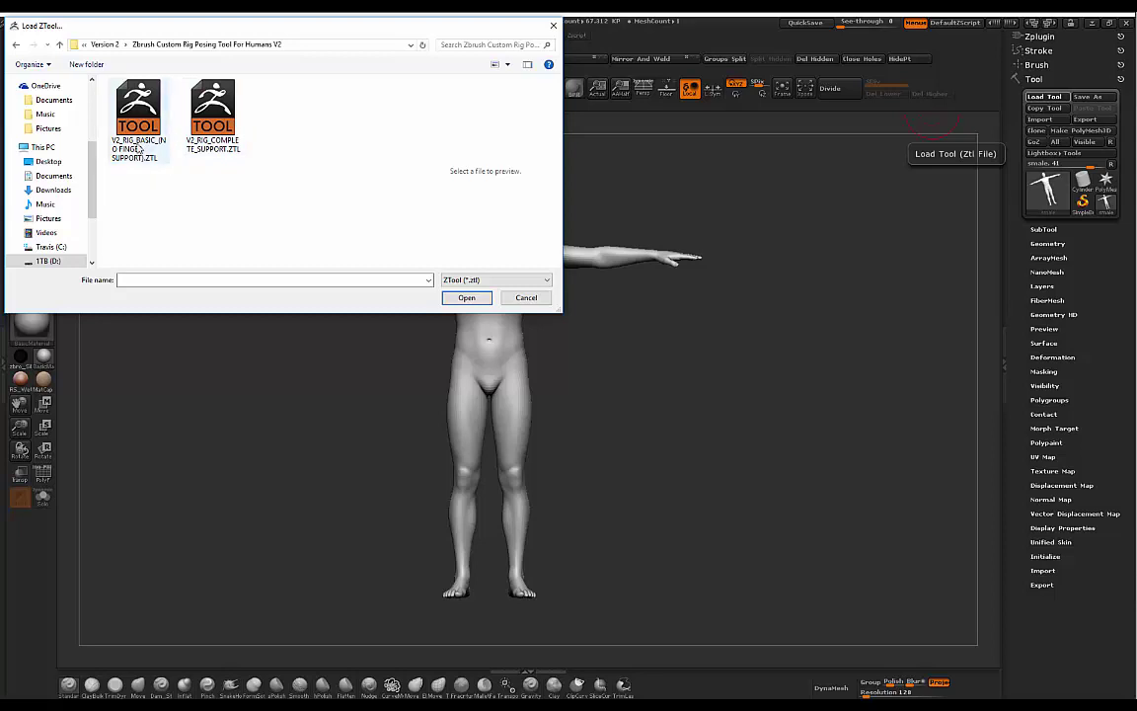
left_click(209, 126)
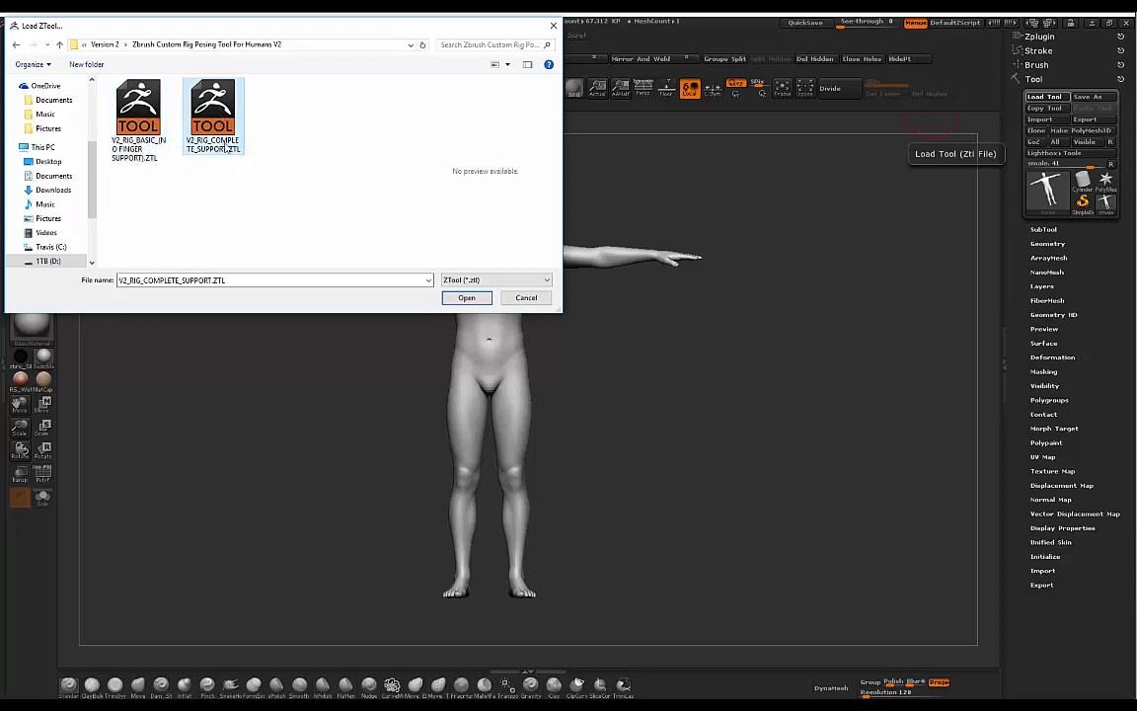
left_click(466, 297)
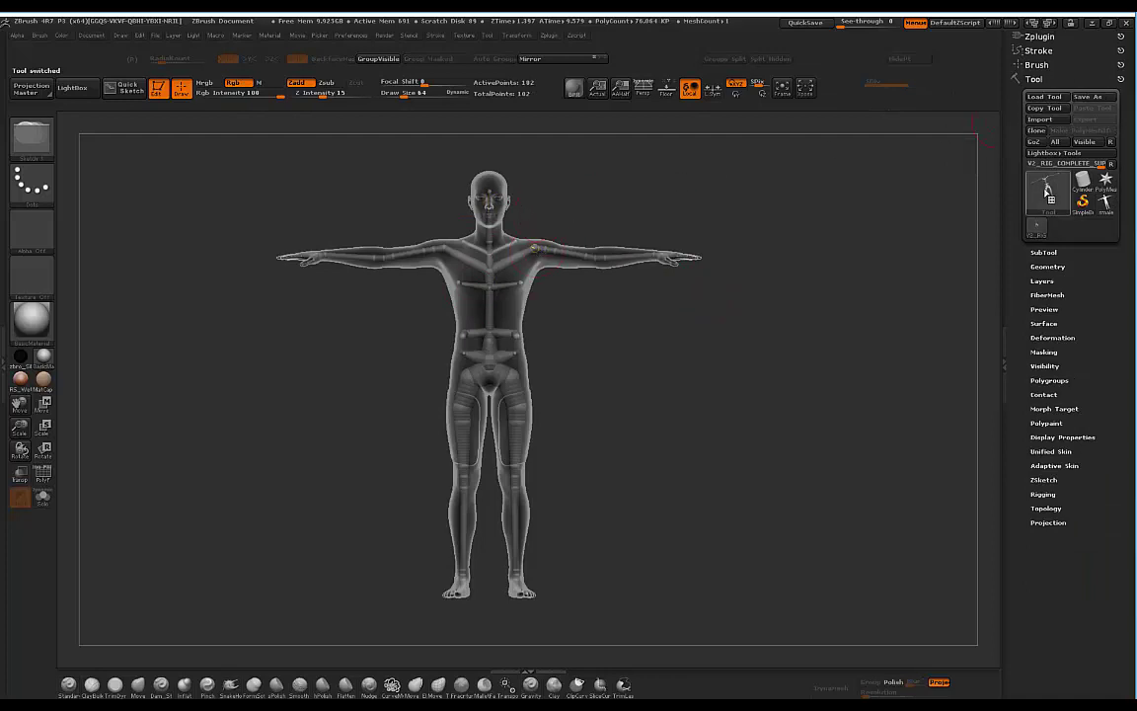
Store the loaded ZSphere rig with Transpose Master's StoreTM Rig and switch back to the smale mesh.
left_click(1040, 37)
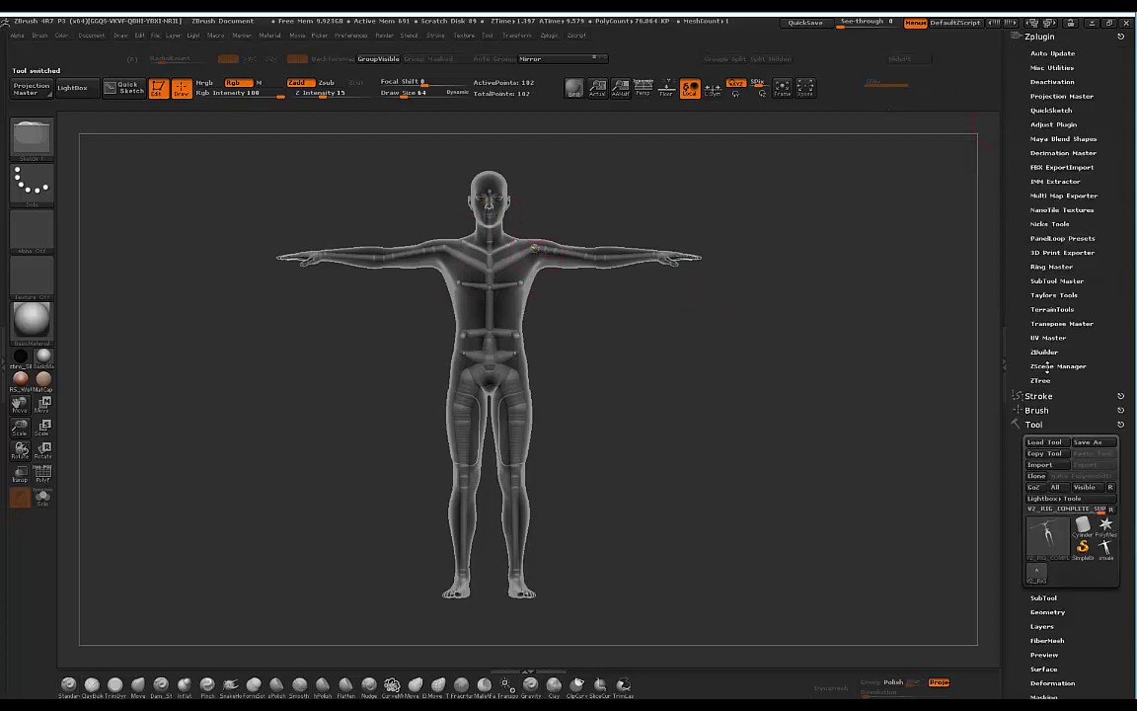
left_click(1044, 324)
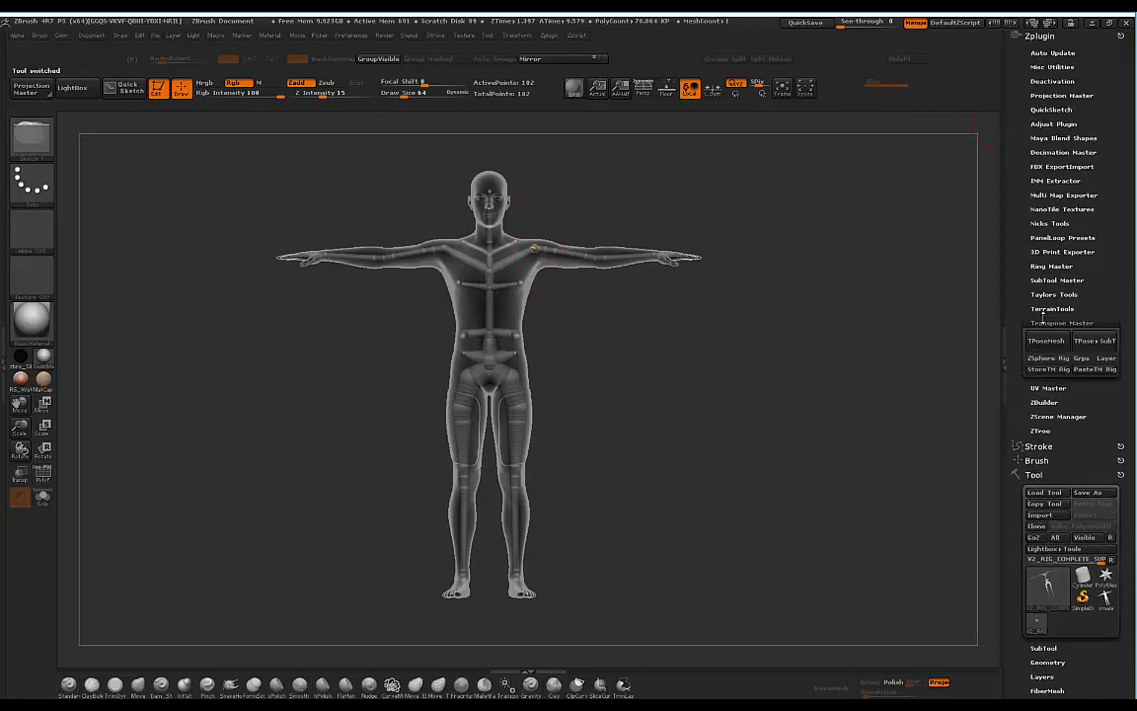
left_click(1043, 370)
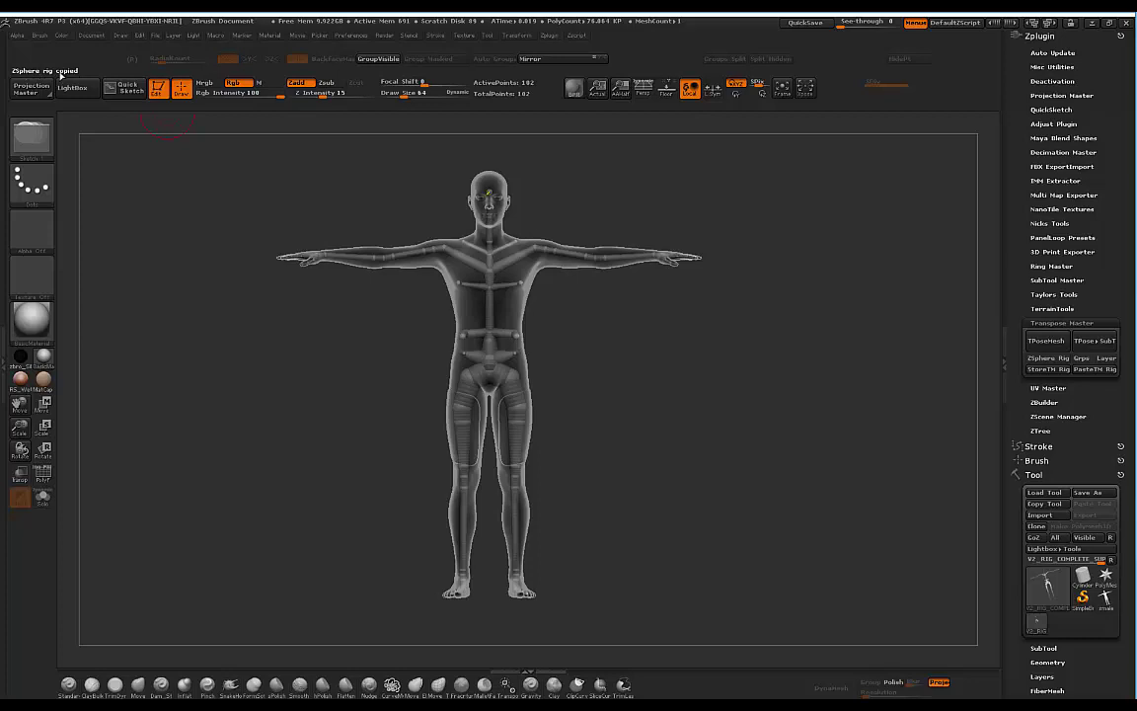
left_click(1106, 598)
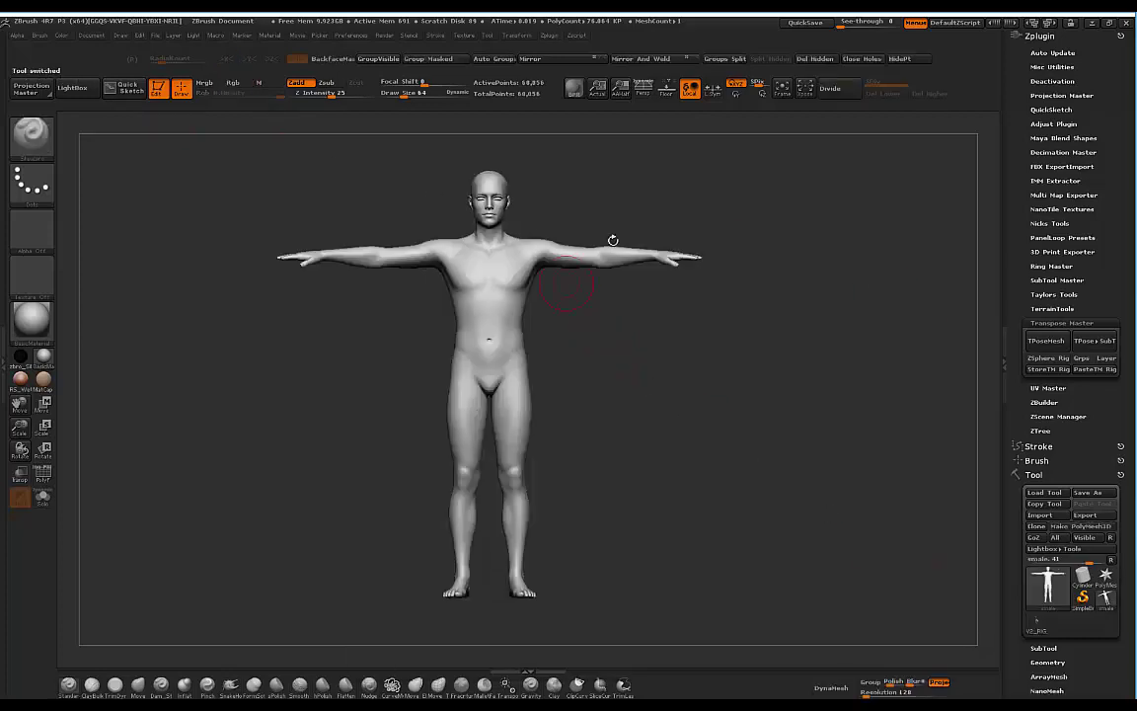
Show the male mesh's subtool list and subdivide the mesh to SDiv level 2.
left_click(1044, 647)
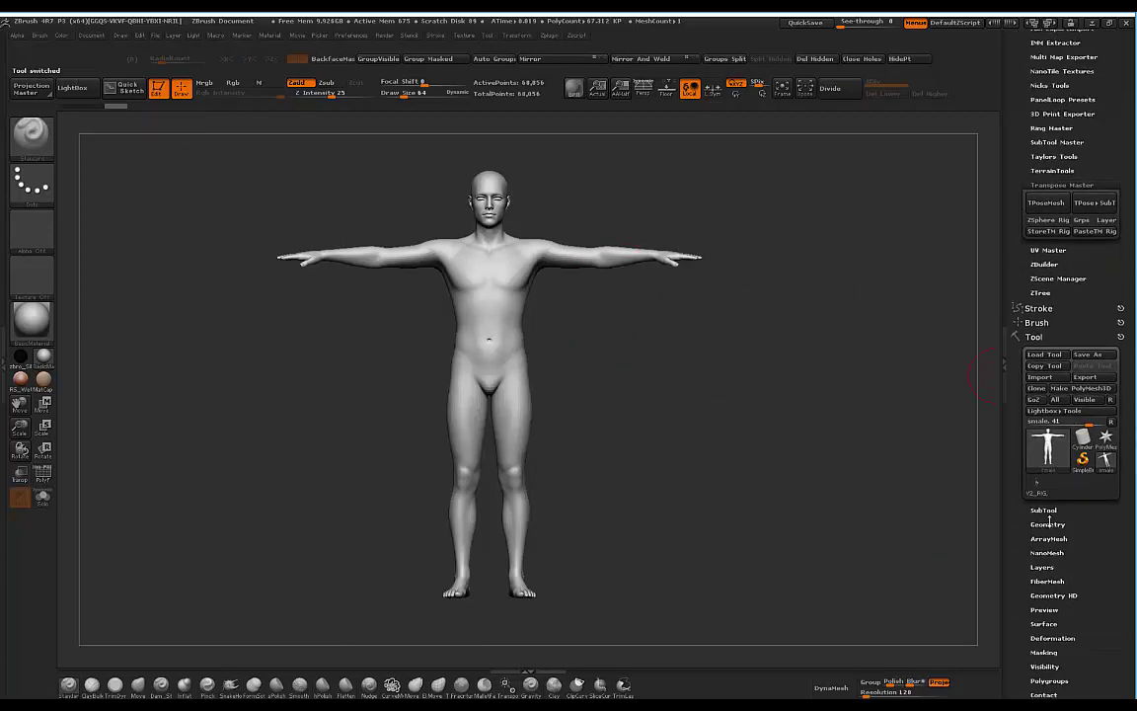
left_click_drag(1022, 500, 1022, 296)
left_click_drag(728, 346, 738, 533)
left_click_drag(745, 204, 576, 371, "alt")
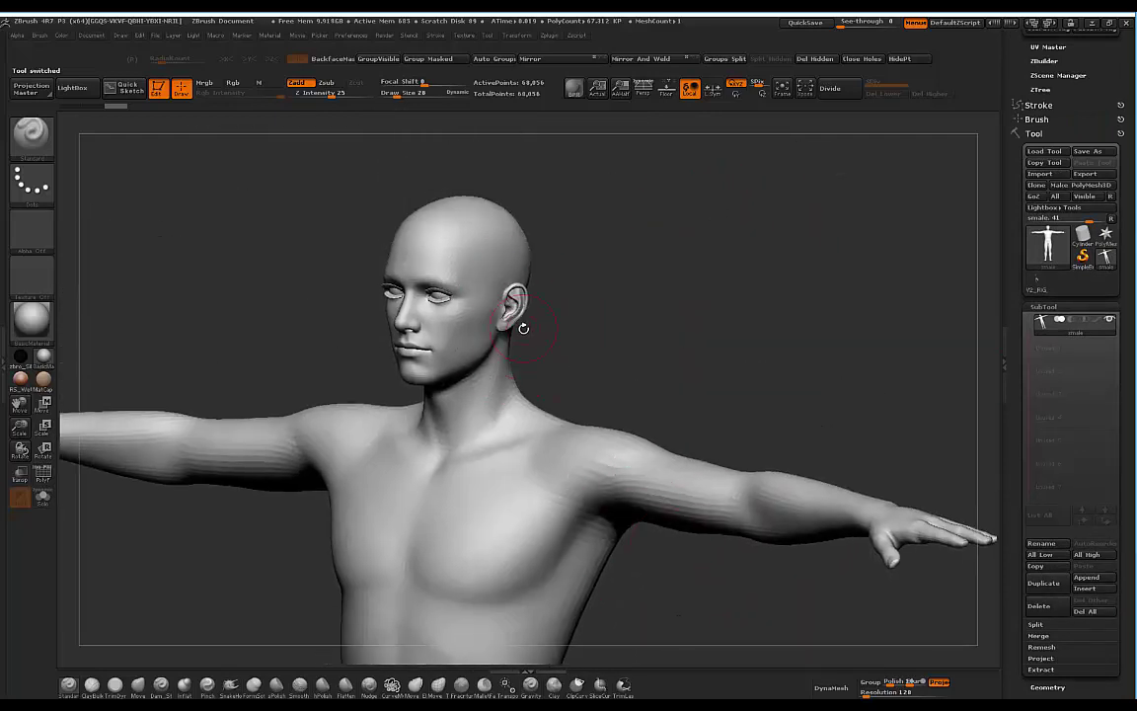
left_click(830, 89)
left_click_drag(736, 285, 780, 435, "alt")
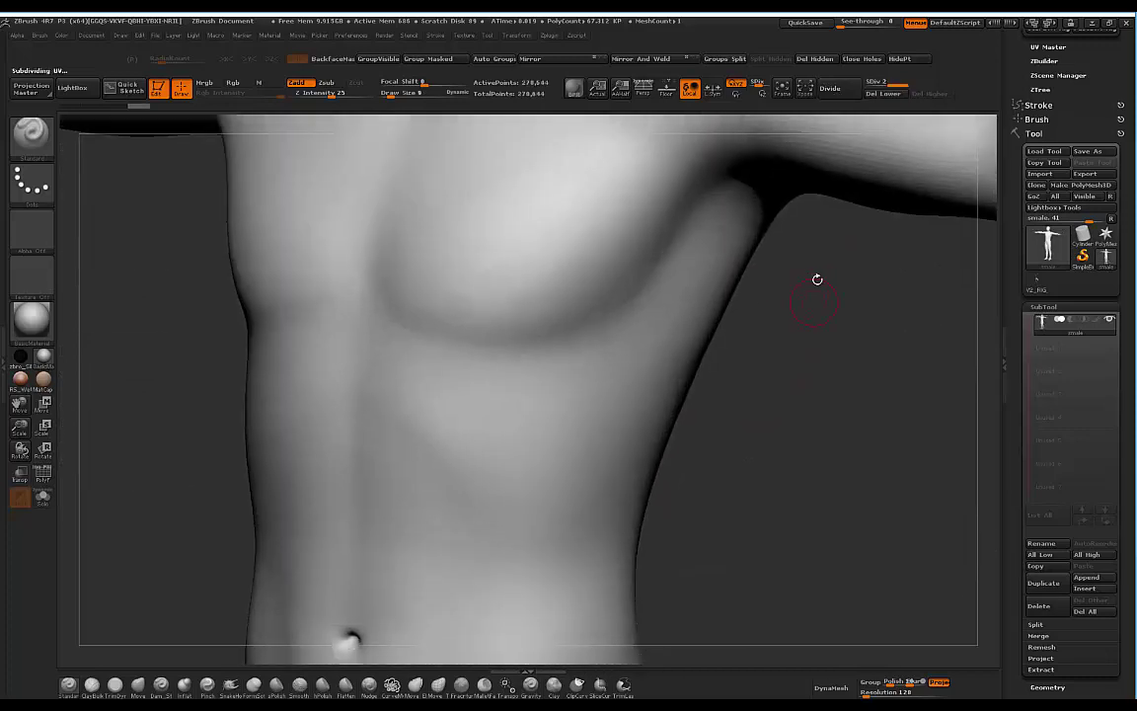
left_click_drag(817, 279, 799, 580, "alt")
Mask a small spot on the figure's left earlobe, extract it as a 0.001-thick subtool and select the extracted piece.
left_click_drag(761, 179, 541, 253)
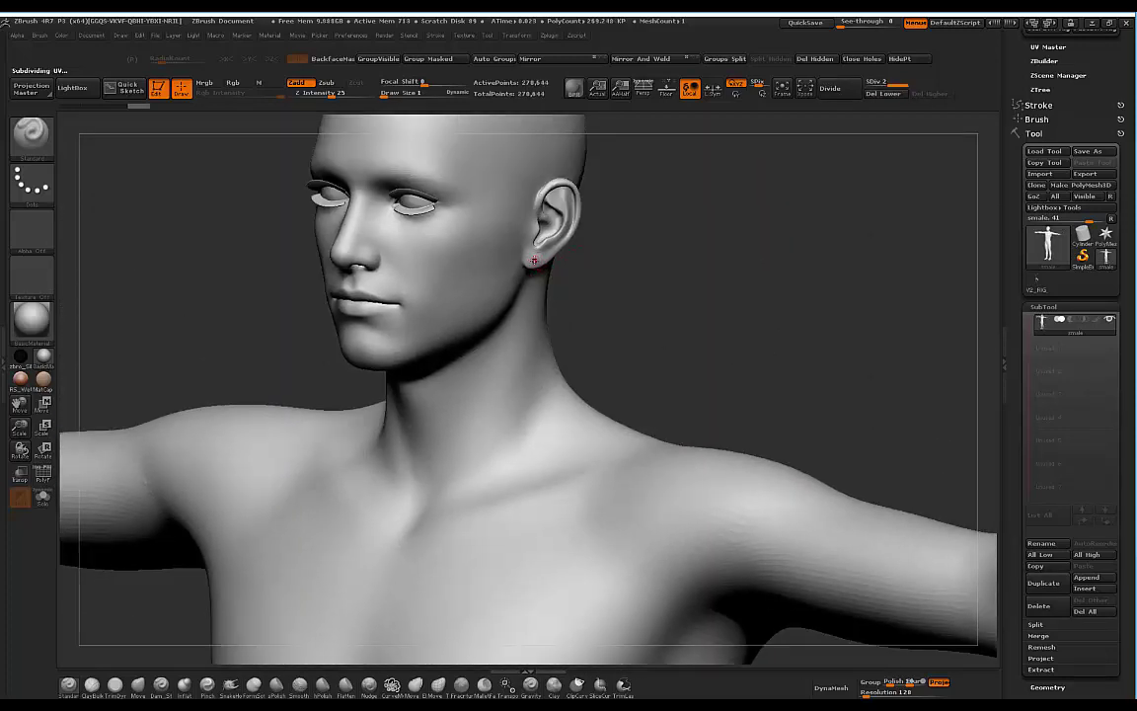
key("ctrl")
left_click(1040, 669)
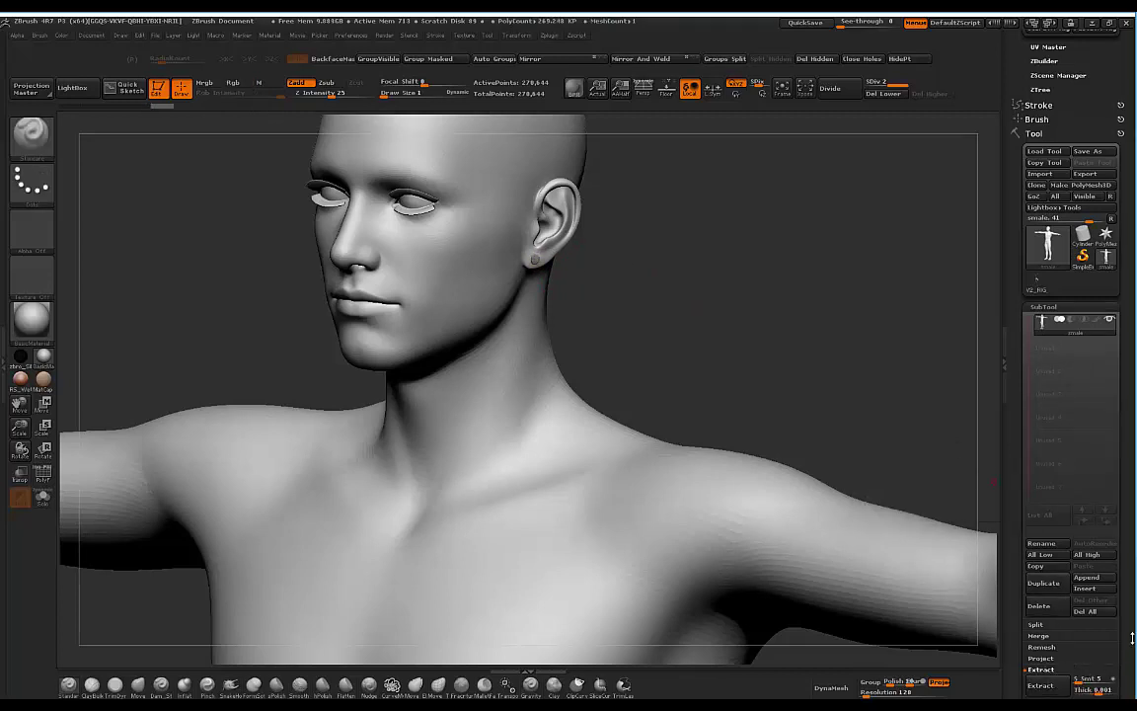
left_click(1043, 685)
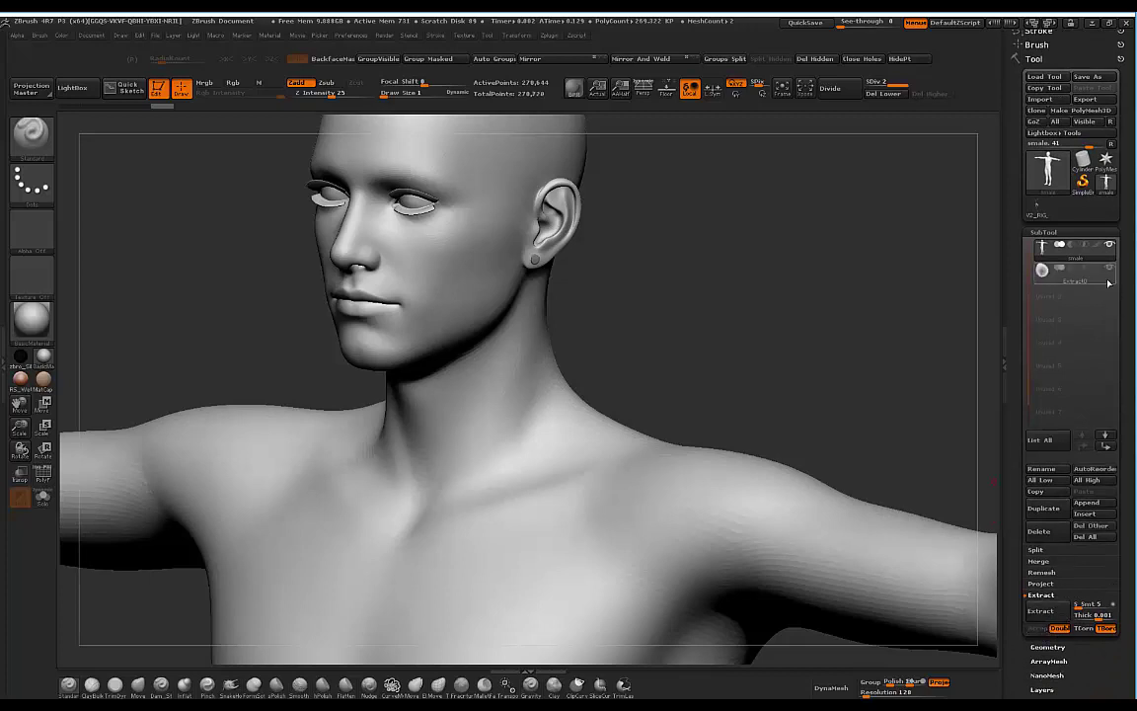
left_click(1080, 276)
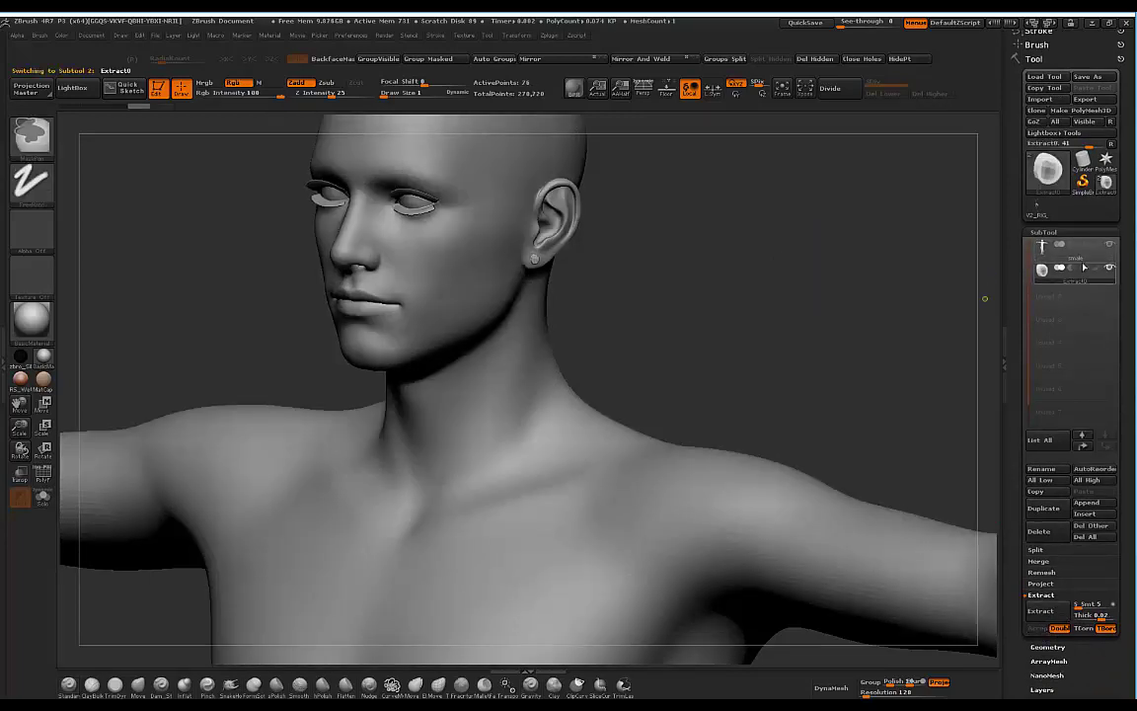
left_click_drag(647, 229, 1073, 259)
left_click_drag(987, 259, 857, 203)
Make the smale body the active subtool and create a Transpose Master ZSphere rig for the model.
left_click(1107, 257)
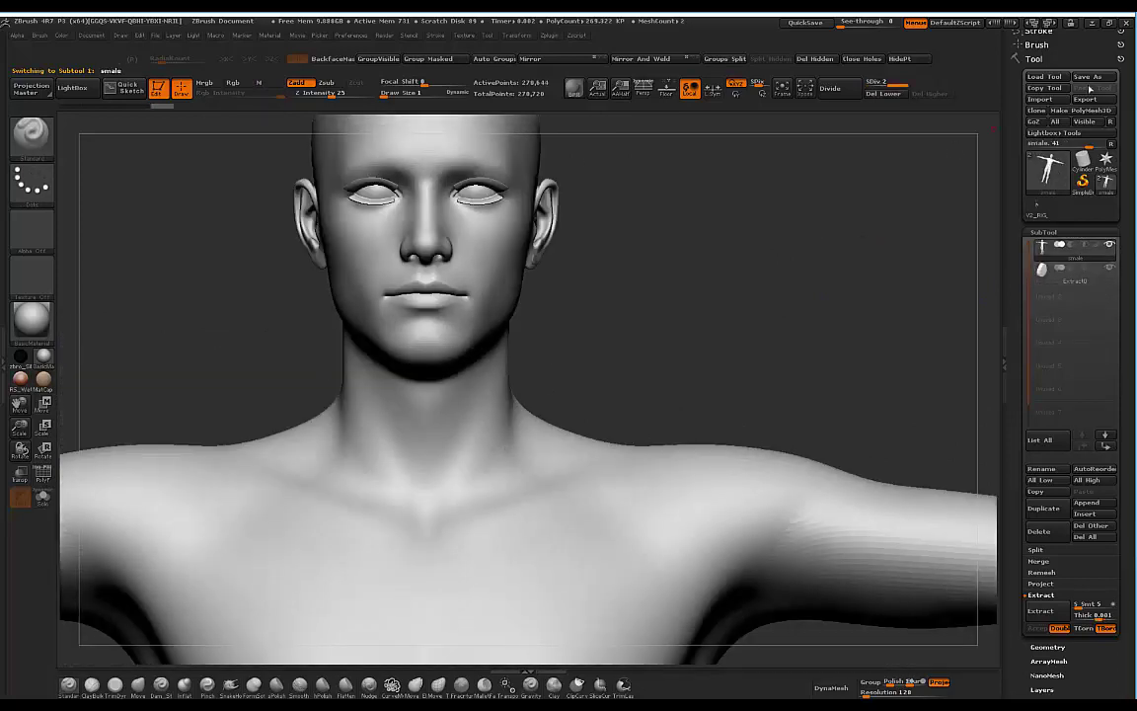
scroll(1083, 384, "up", 5)
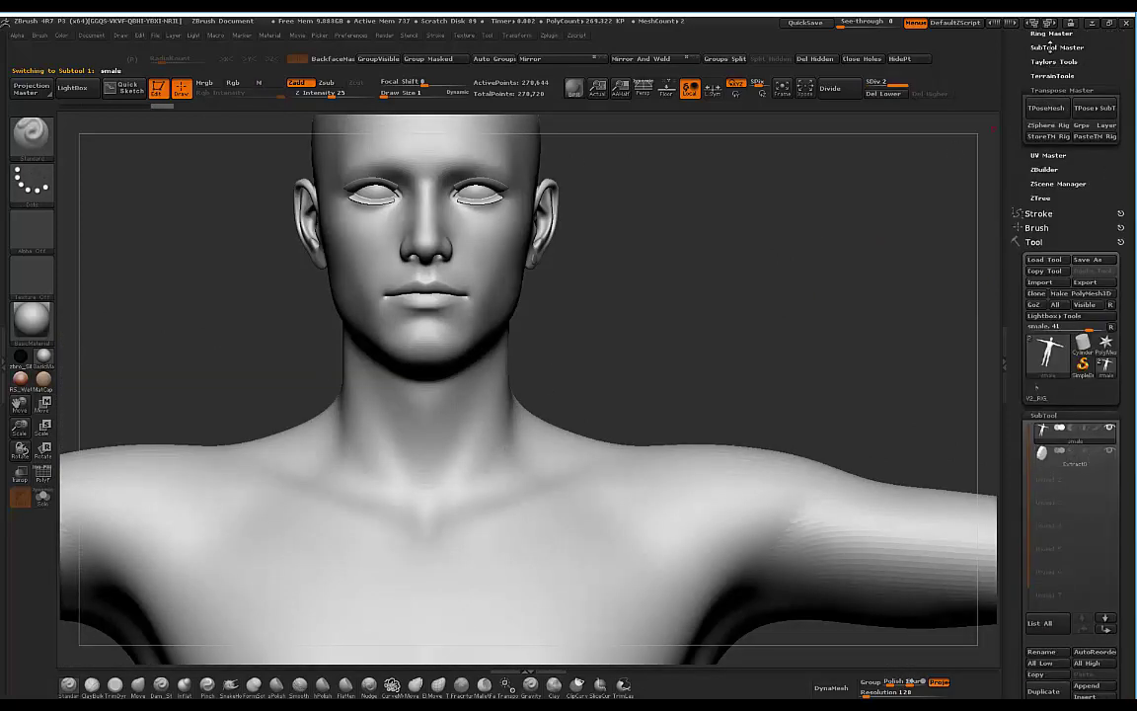
scroll(1051, 148, "up", 1)
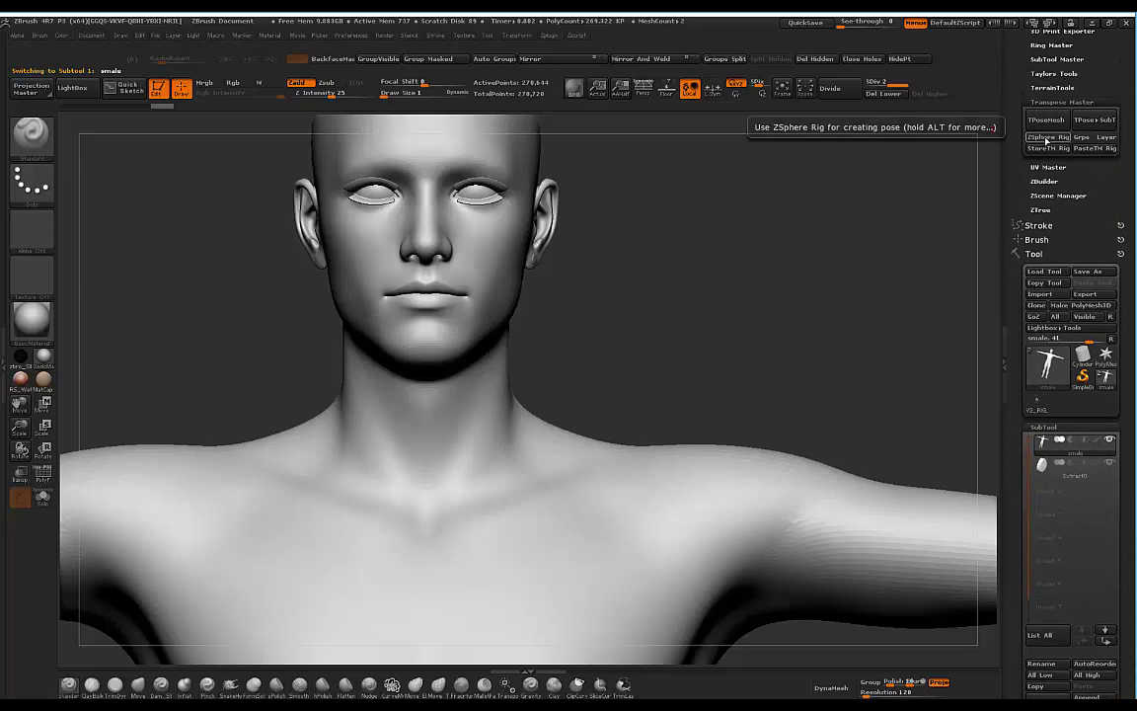
left_click(1046, 138)
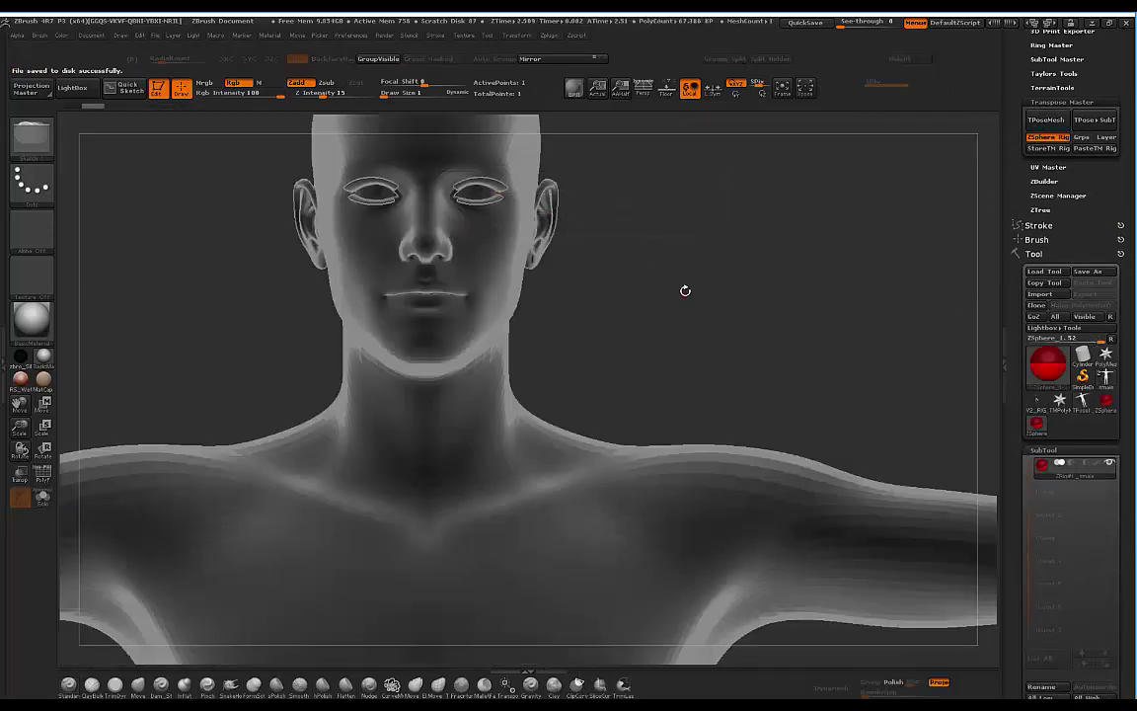
Paste the stored rig into the new ZSphere with PasteTM Rig and inspect its fit inside the body.
left_click_drag(702, 312, 692, 126, "alt")
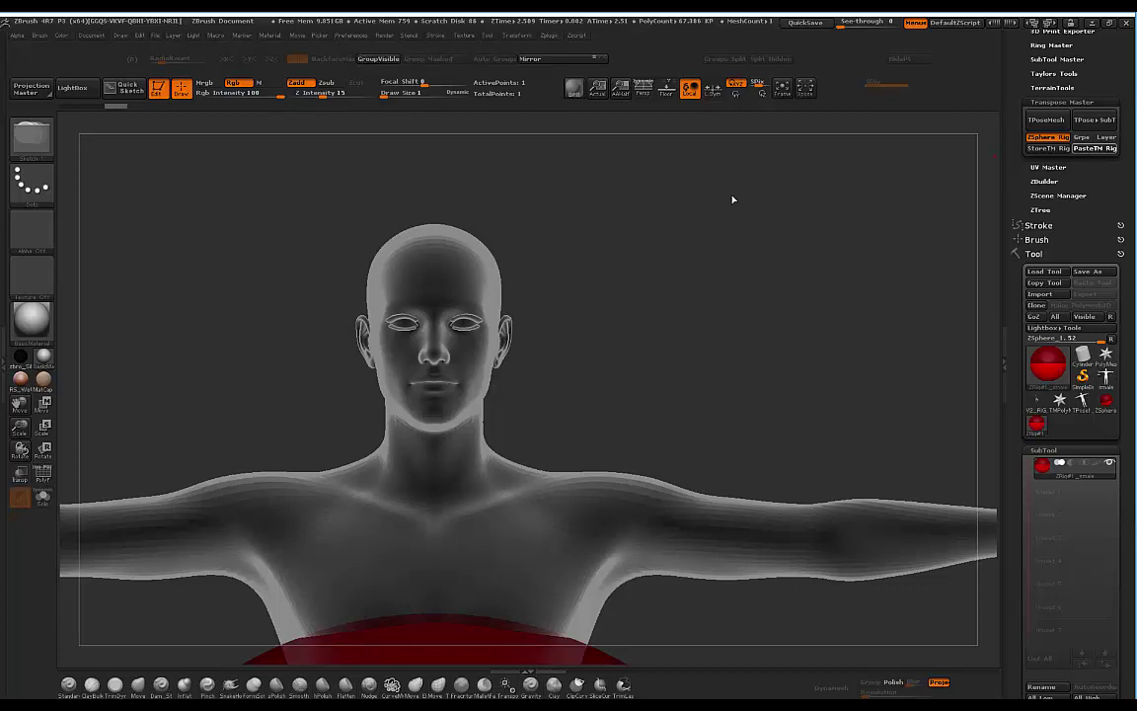
left_click_drag(660, 402, 619, 196, "alt")
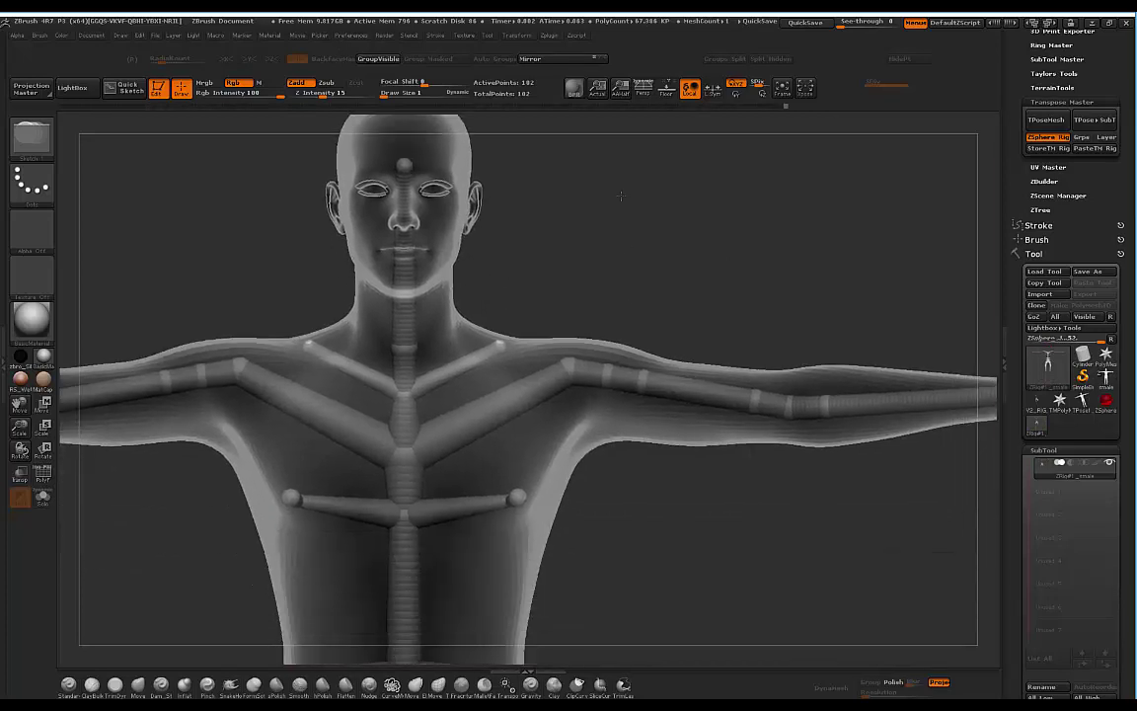
left_click_drag(642, 490, 643, 354, "alt")
mouse_move(536, 184)
left_mouse_down()
mouse_move(469, 178)
mouse_move(538, 233)
mouse_move(564, 178)
left_mouse_up()
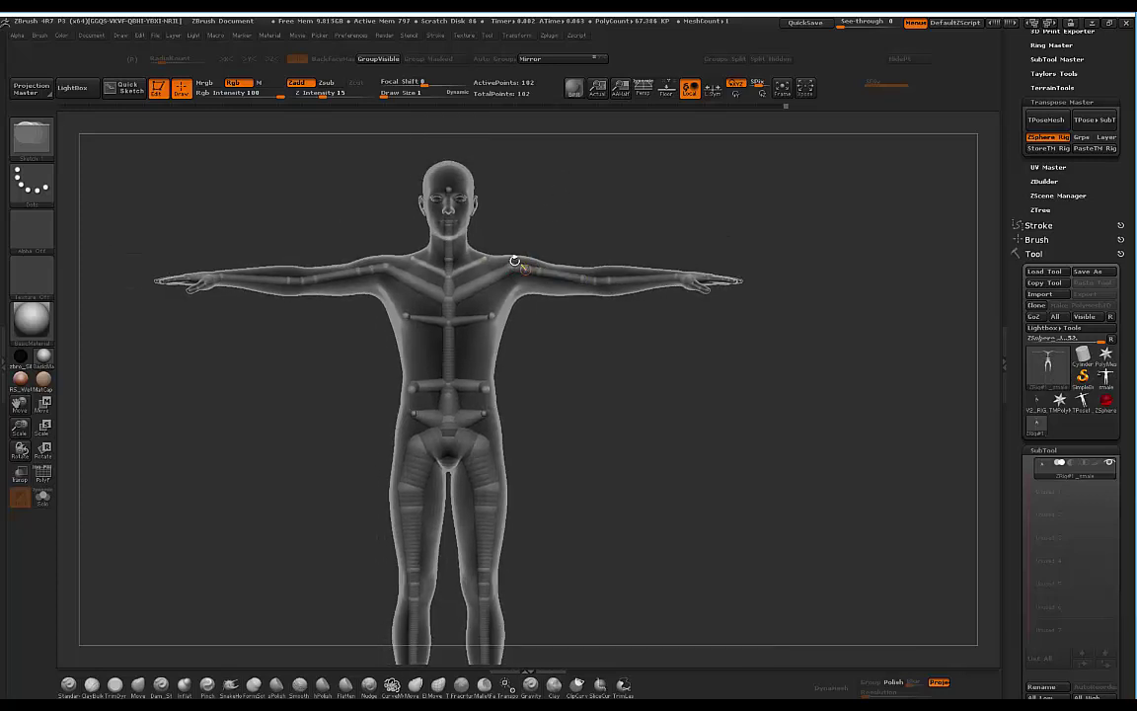
Frame the whole rigged figure, preview its adaptive skin and return to the ZSphere rig display.
left_click_drag(647, 384, 707, 353, "alt")
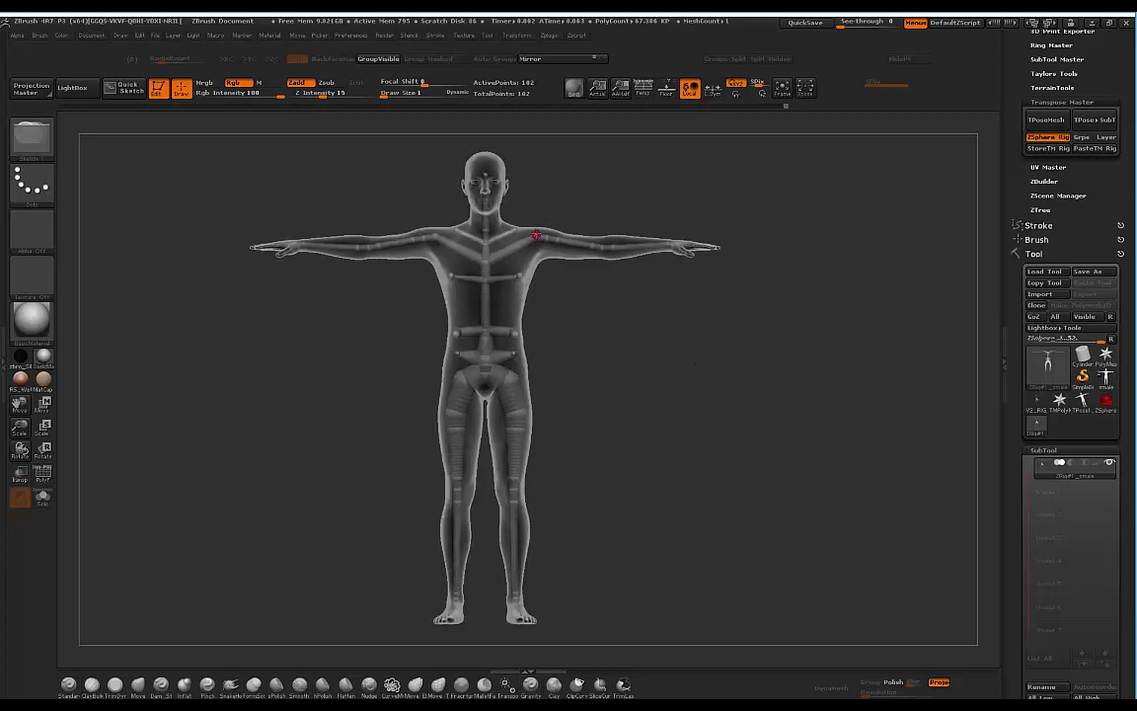
left_click_drag(575, 188, 576, 203, "alt")
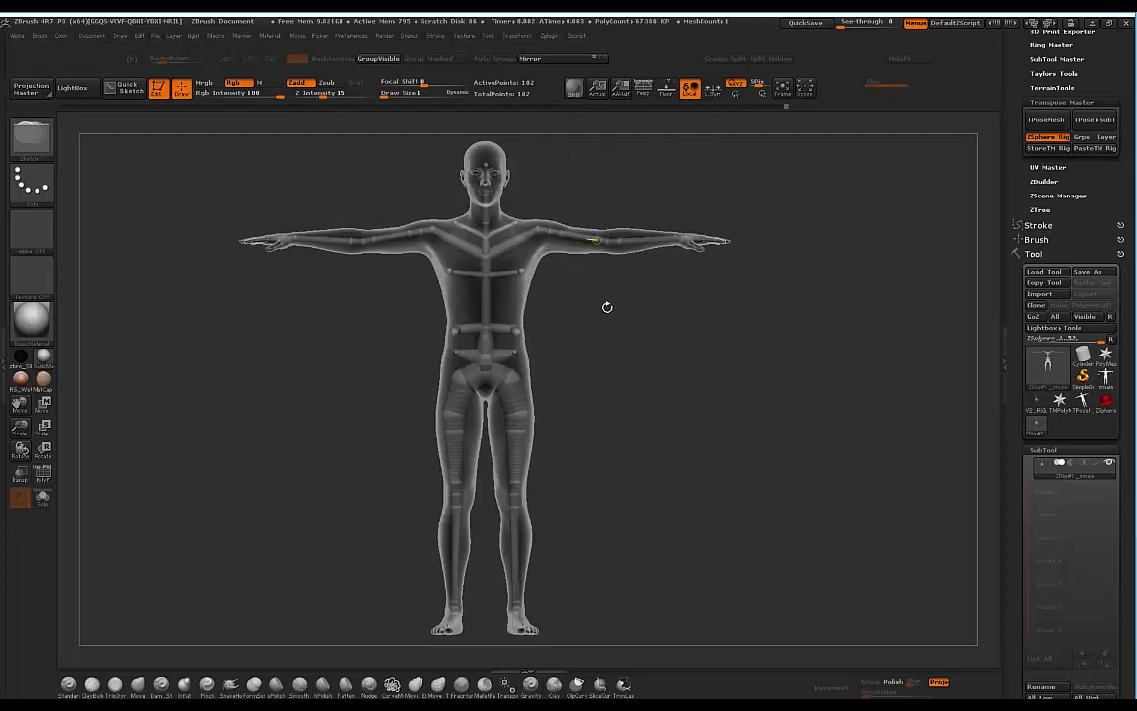
left_click_drag(607, 307, 629, 320, "alt")
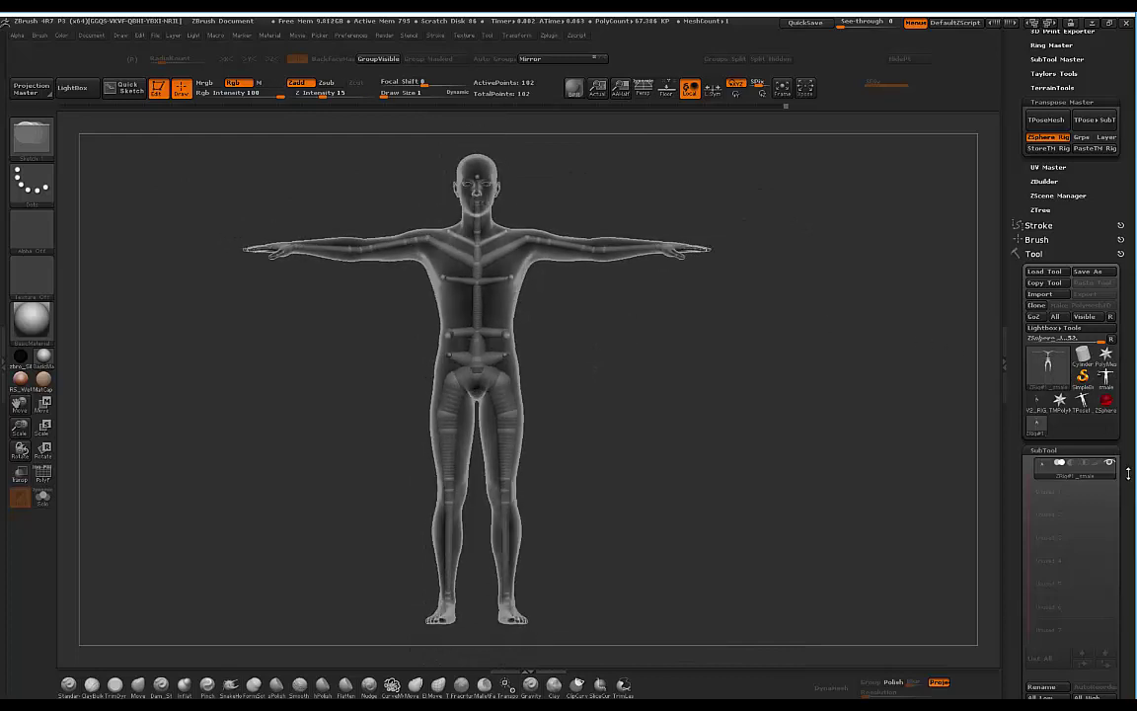
scroll(1127, 474, "down", 5)
left_click(1044, 624)
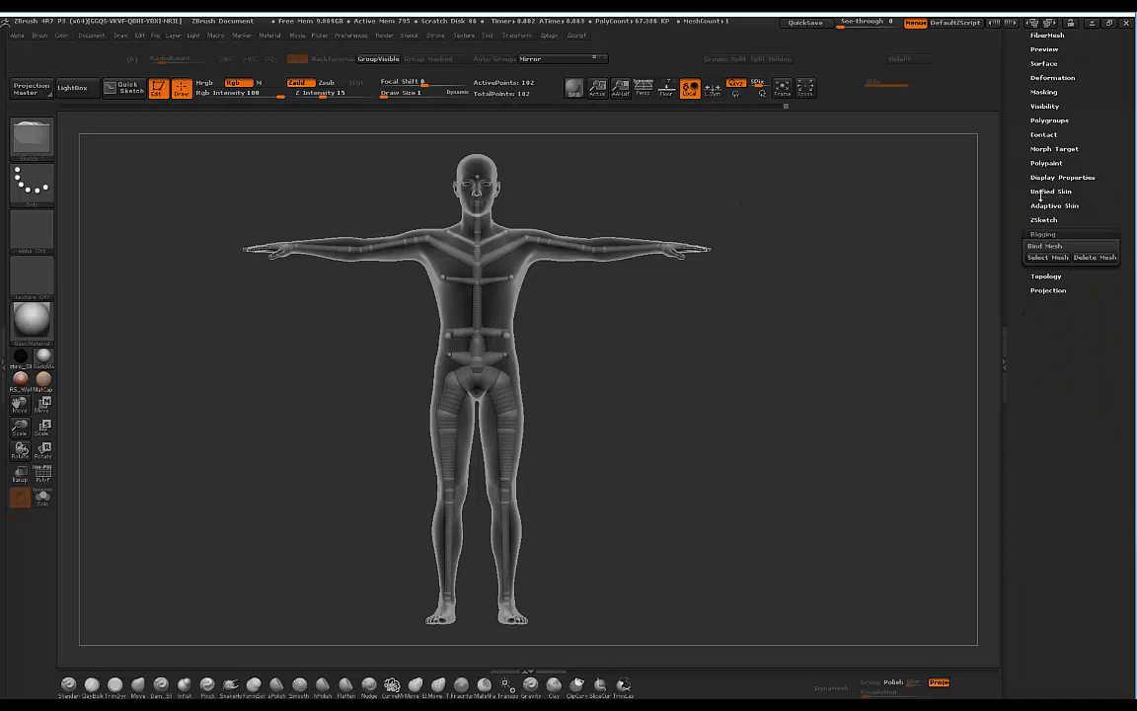
left_click_drag(767, 186, 605, 229)
left_click_drag(648, 186, 518, 202)
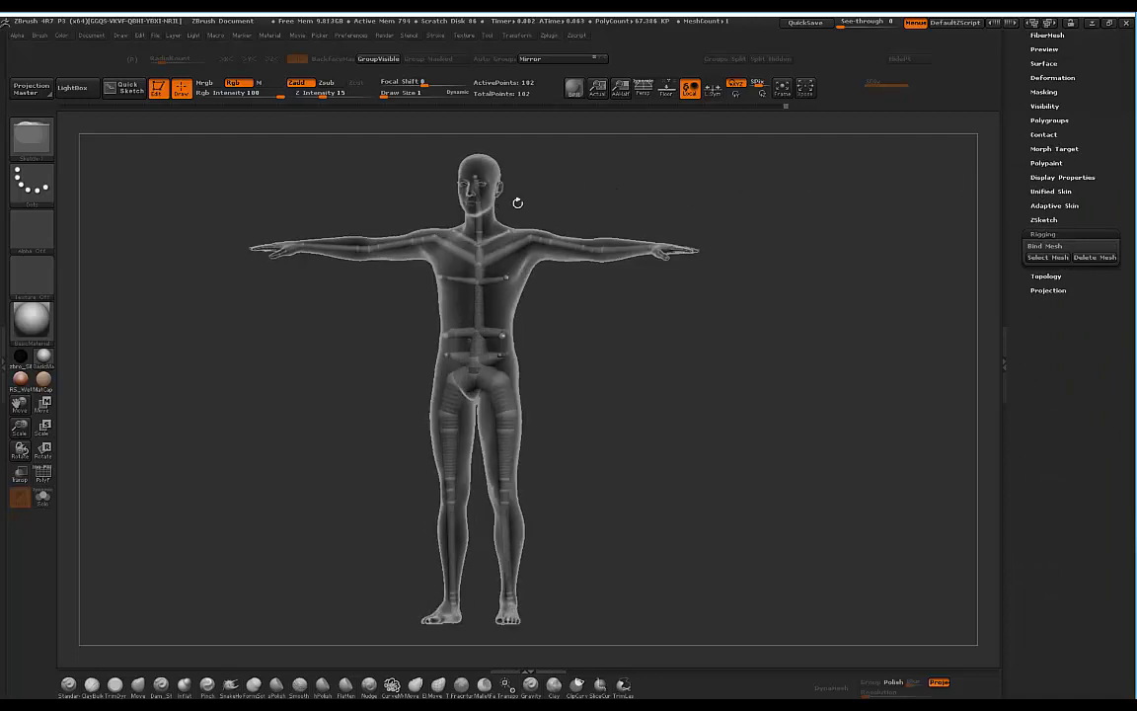
left_click(1046, 205)
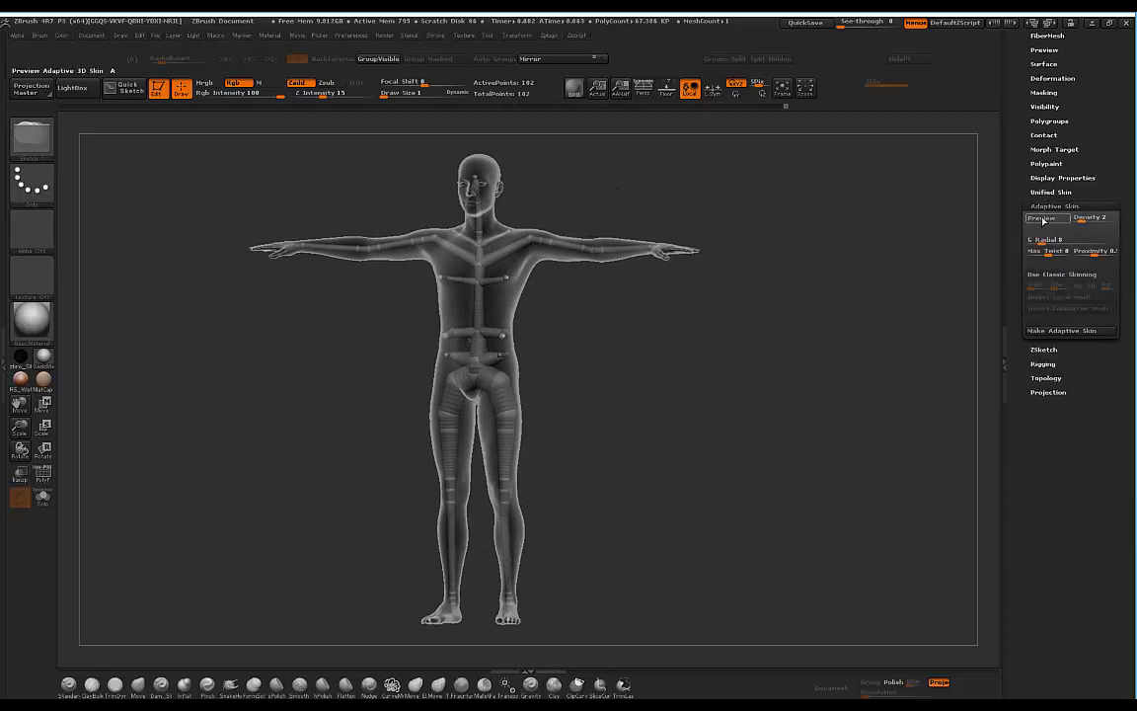
left_click(1042, 218)
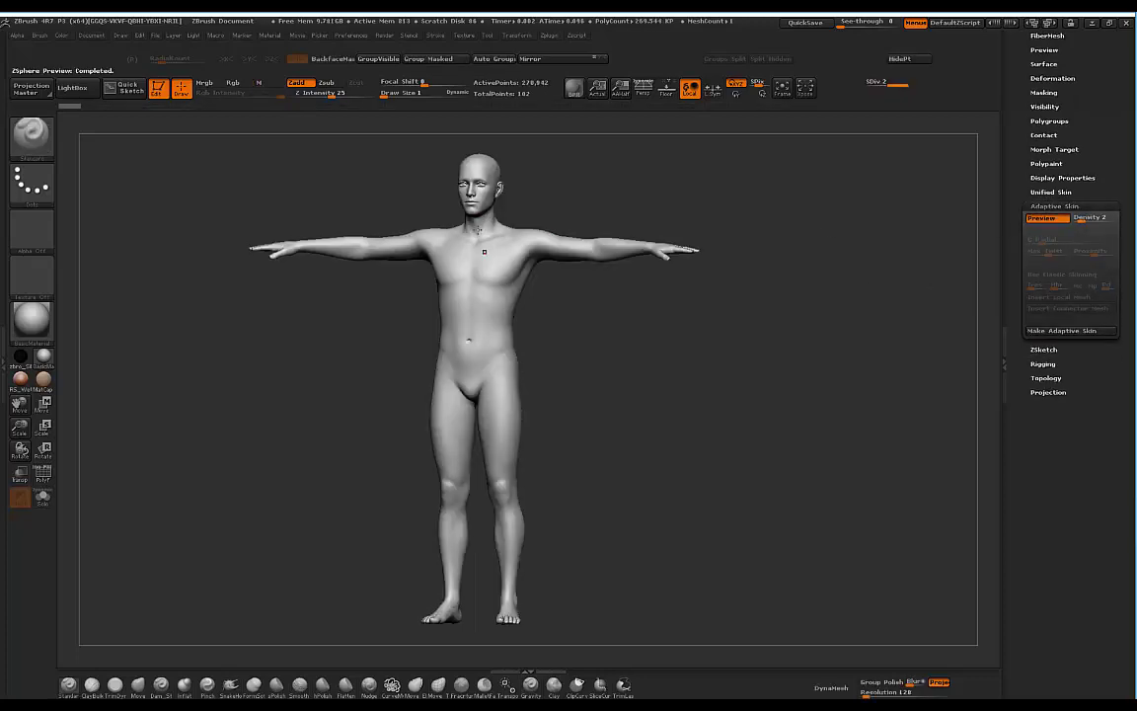
left_click_drag(628, 189, 629, 186)
left_click(1058, 218)
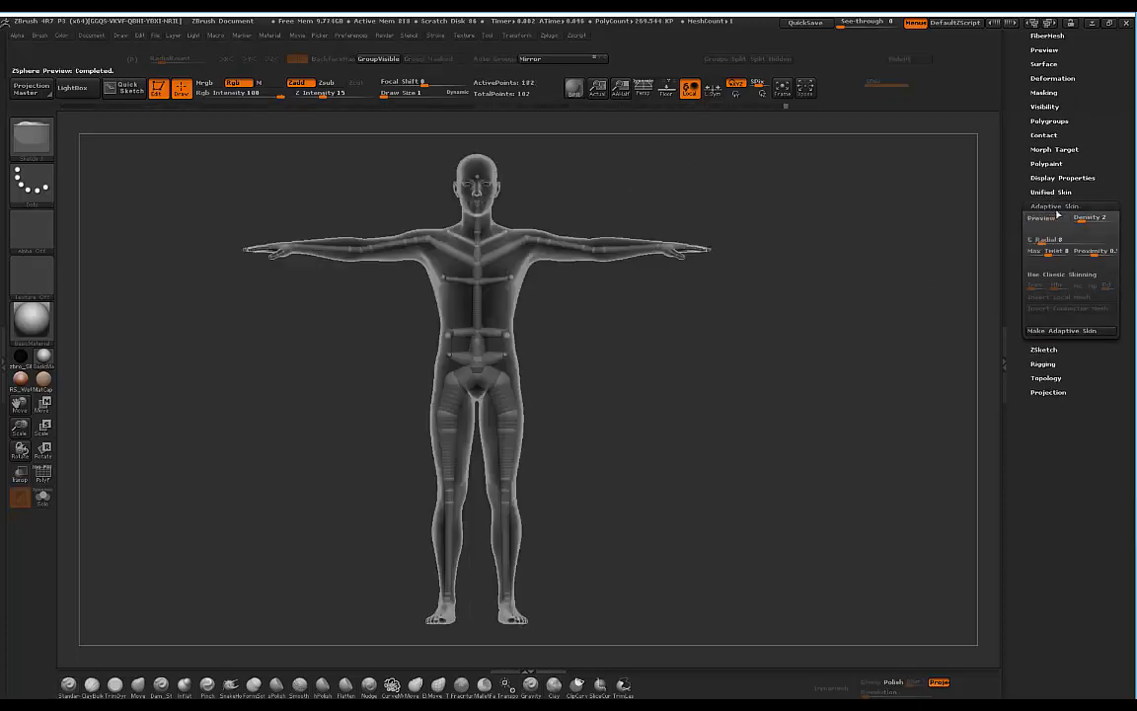
Bind the mesh to the ZSphere rig and symmetrically rotate both arms down toward the figure's sides.
left_click(1045, 365)
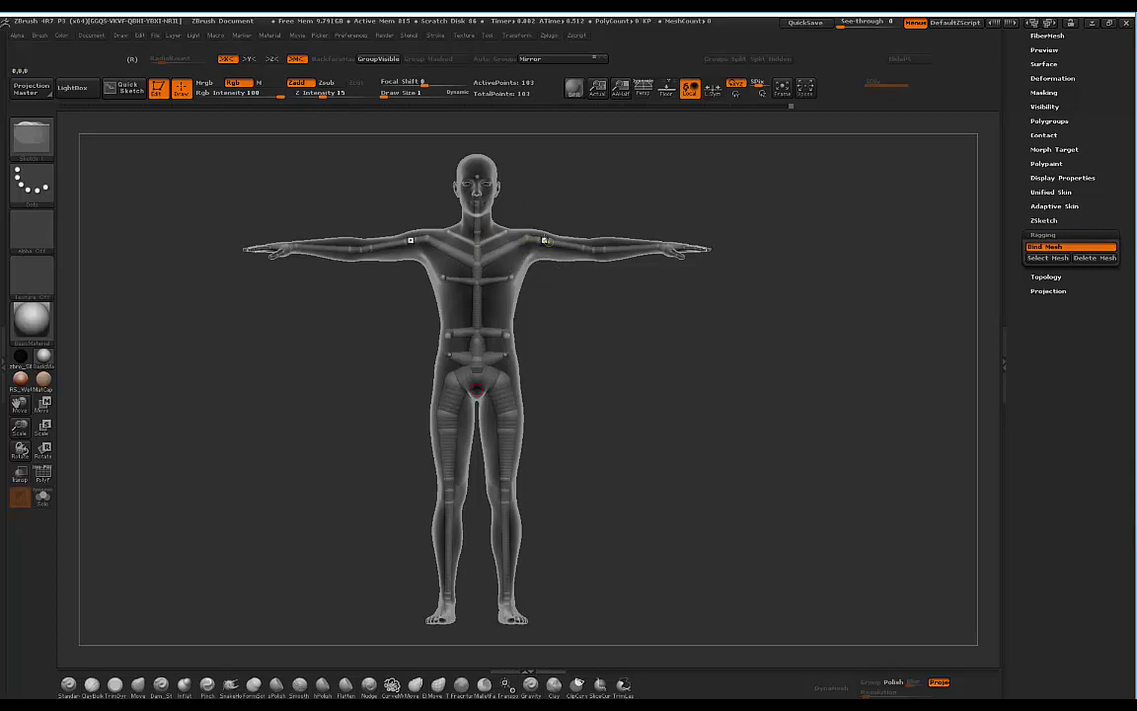
key("r")
left_click_drag(534, 240, 531, 272)
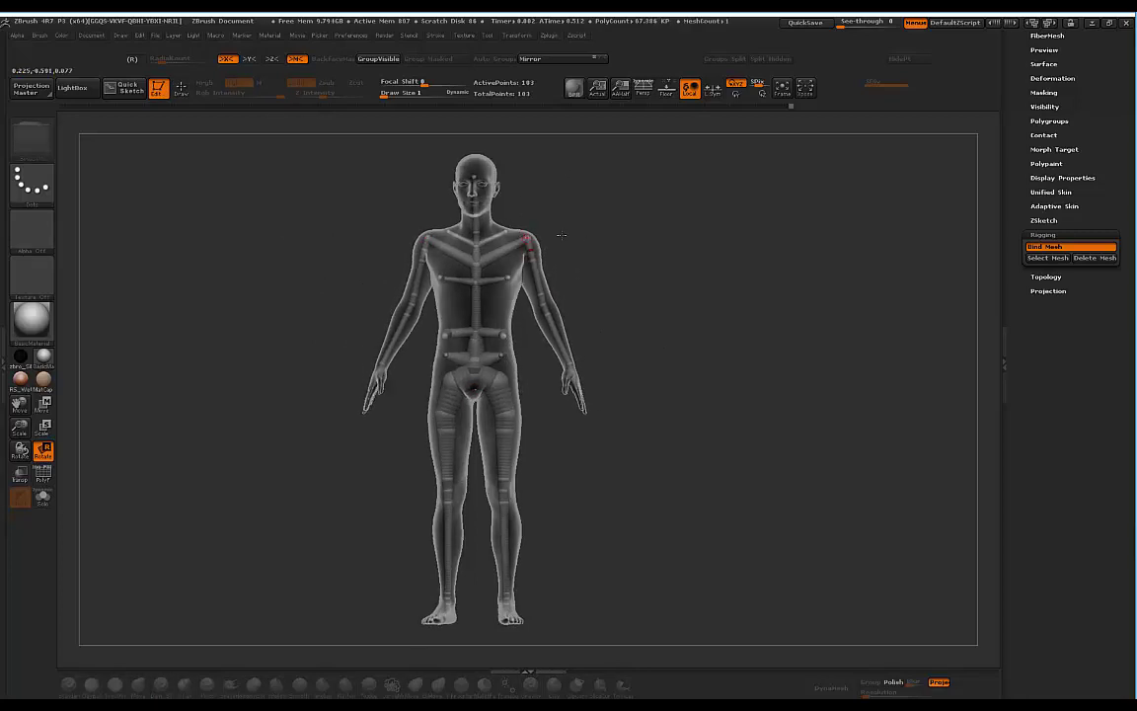
Symmetrically spread the legs into a wider stance and turn both feet outward.
left_click_drag(679, 247, 703, 252, "alt")
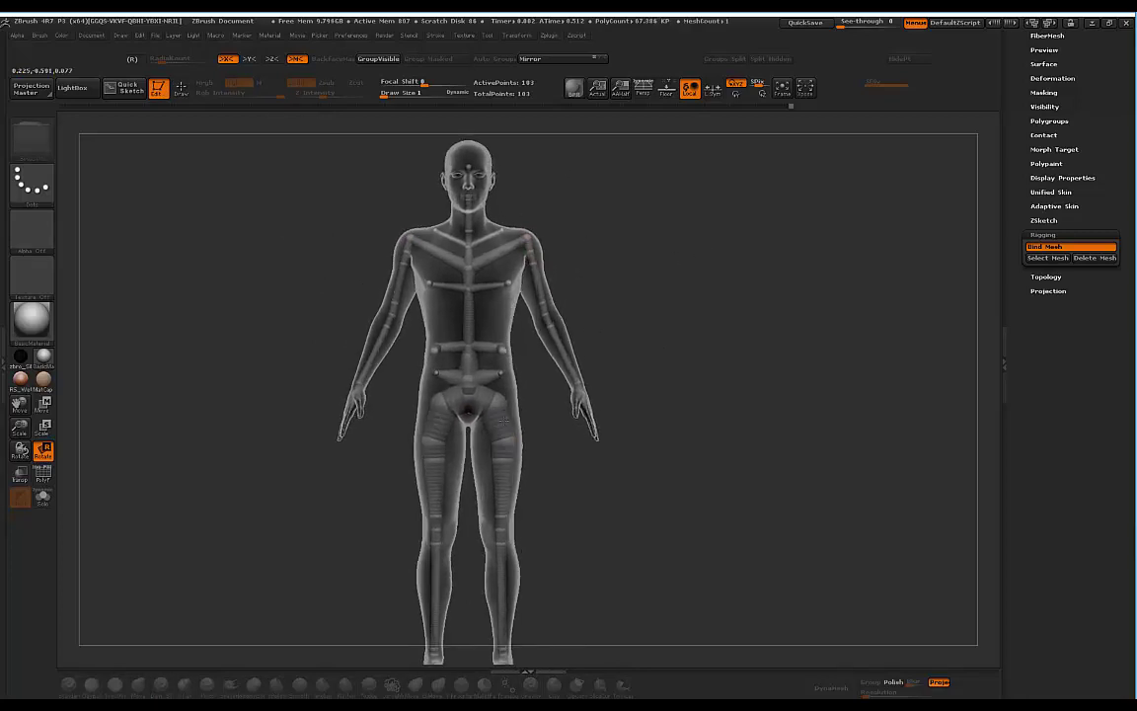
left_click_drag(503, 420, 510, 450)
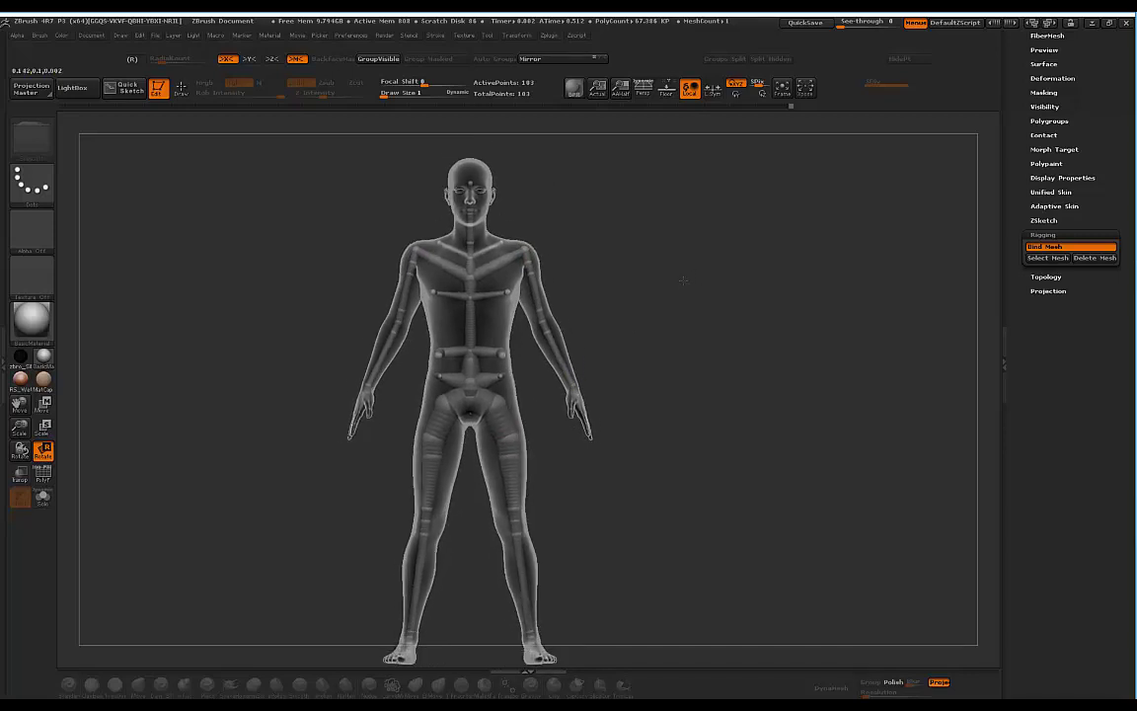
mouse_move(683, 281)
left_mouse_down()
mouse_move(686, 262)
mouse_move(687, 280)
mouse_move(622, 253)
mouse_move(626, 242)
mouse_move(682, 281)
mouse_move(635, 261)
mouse_move(678, 272)
mouse_move(657, 259)
mouse_move(681, 276)
mouse_move(674, 260)
mouse_move(642, 249)
mouse_move(663, 285)
mouse_move(667, 260)
mouse_move(680, 294)
mouse_move(690, 274)
mouse_move(685, 472)
mouse_move(517, 483)
mouse_move(632, 459)
mouse_move(666, 417)
mouse_move(570, 425)
left_mouse_up()
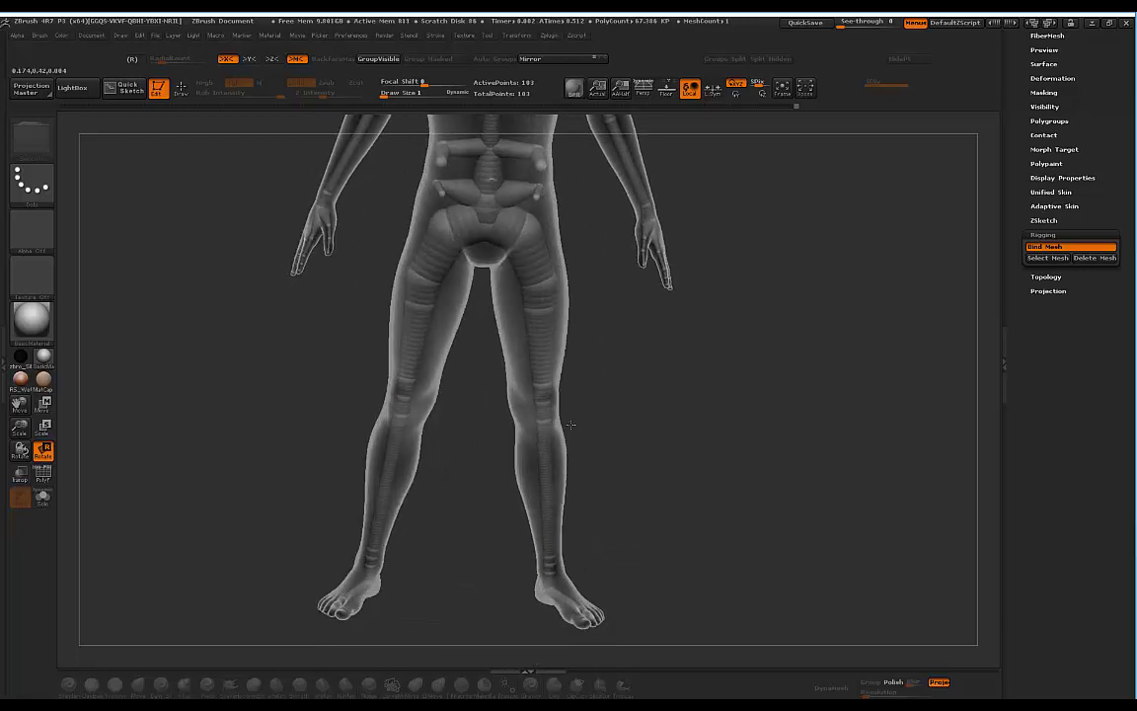
Turn off symmetry and rotate the neck and head joints to turn and tilt the head slightly.
left_click_drag(673, 377, 609, 191, "alt")
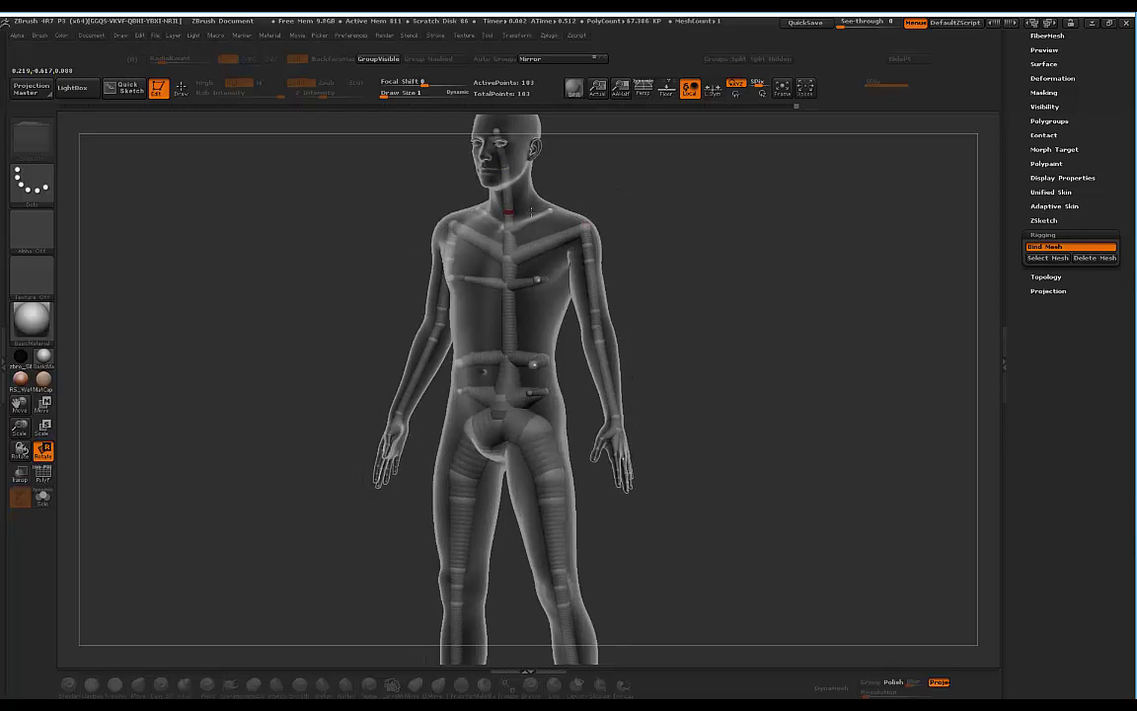
mouse_move(438, 216)
left_mouse_down()
mouse_move(377, 221)
mouse_move(432, 217)
left_mouse_up()
left_click_drag(510, 193, 505, 192)
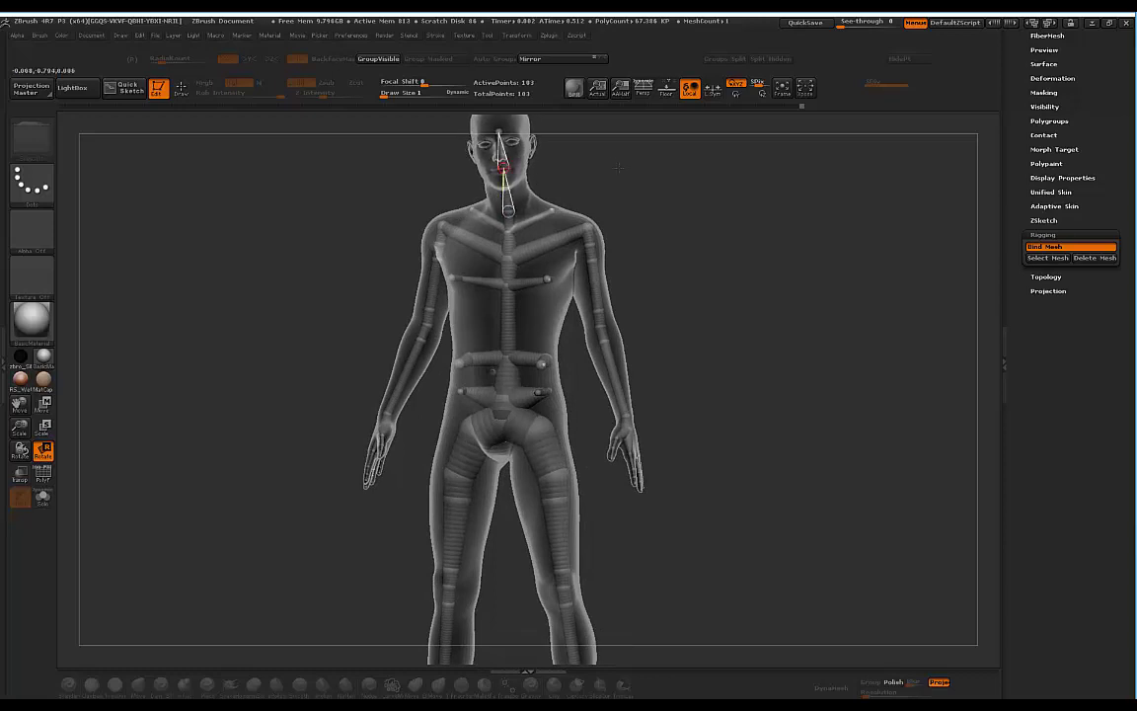
Rotate the figure's right thigh forward and bend the right knee so the lower leg swings back.
left_click_drag(688, 263, 675, 163)
left_click_drag(685, 228, 553, 351)
left_click_drag(616, 317, 574, 325)
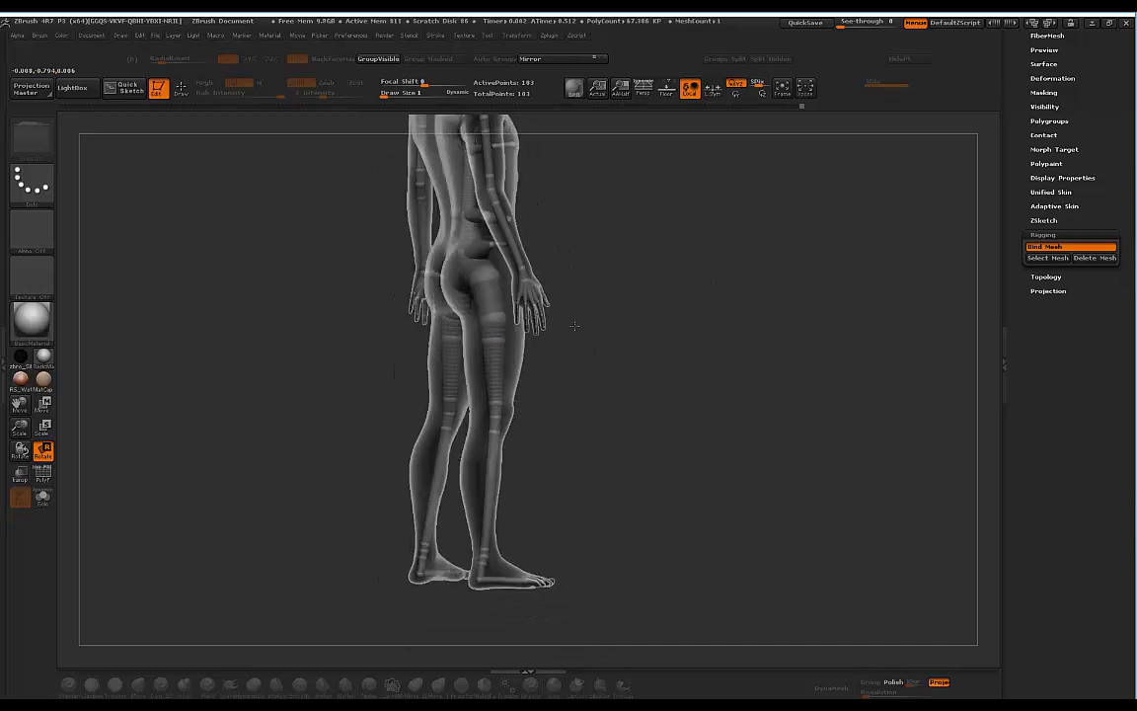
left_click_drag(490, 312, 504, 291)
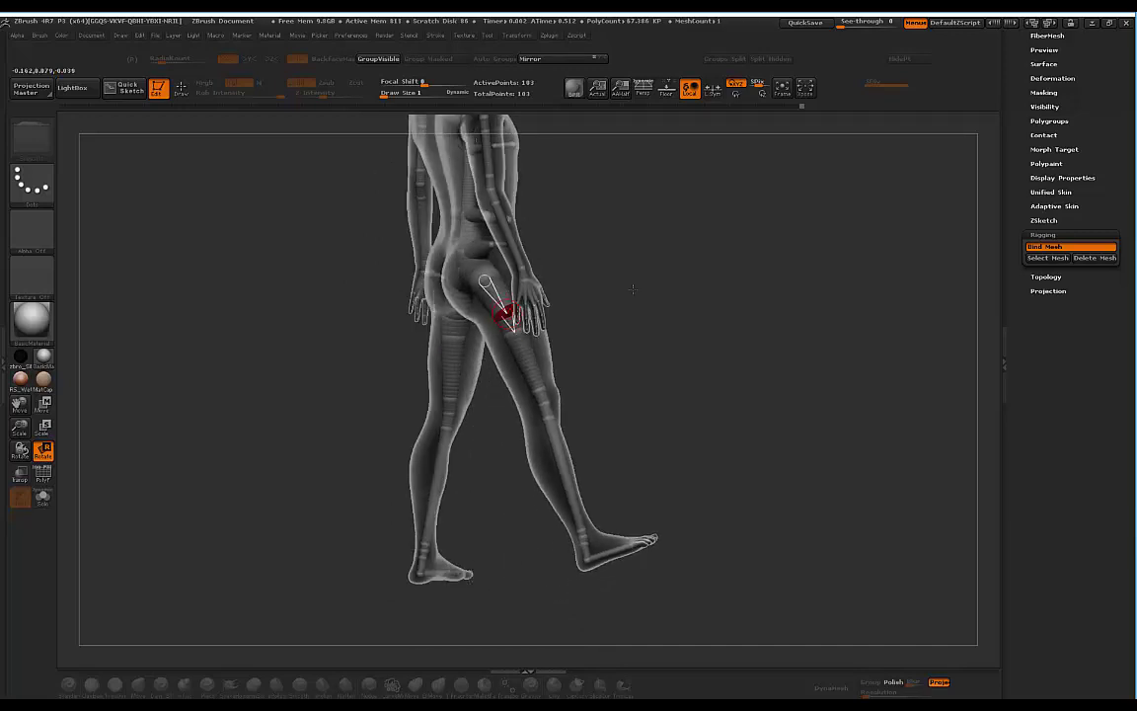
left_click_drag(633, 290, 531, 278)
left_click_drag(691, 245, 512, 425)
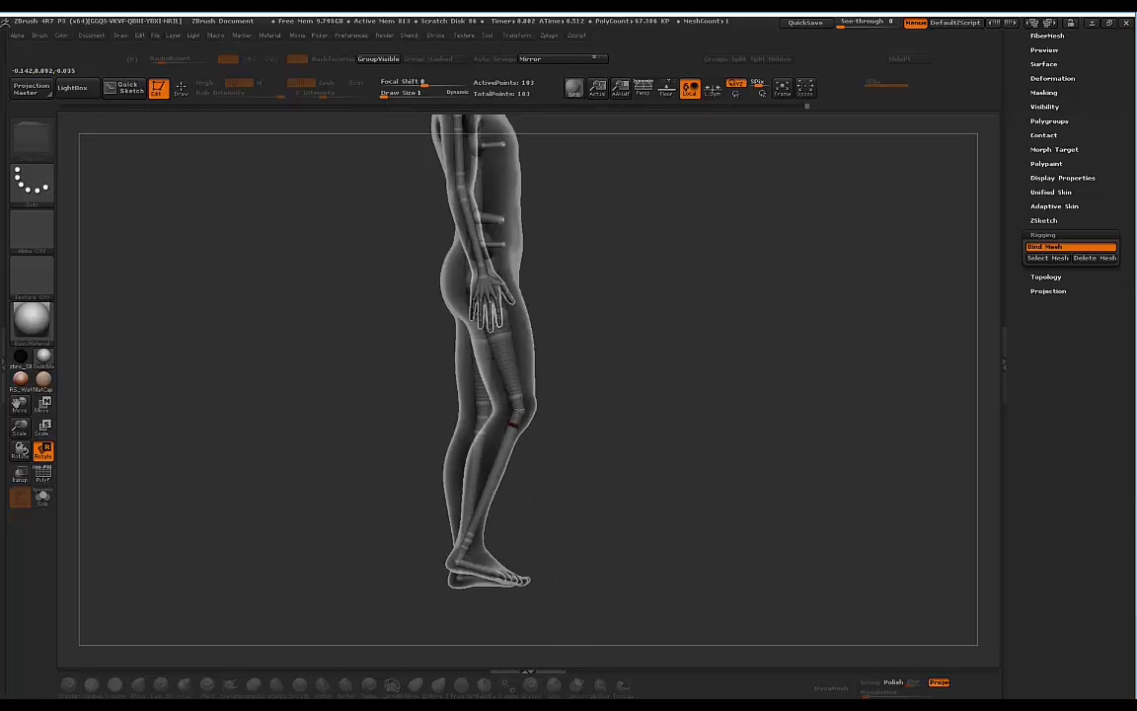
Rotate the figure's right lower leg and foot, angling the foot downward from the ankle.
left_click_drag(630, 342, 569, 345)
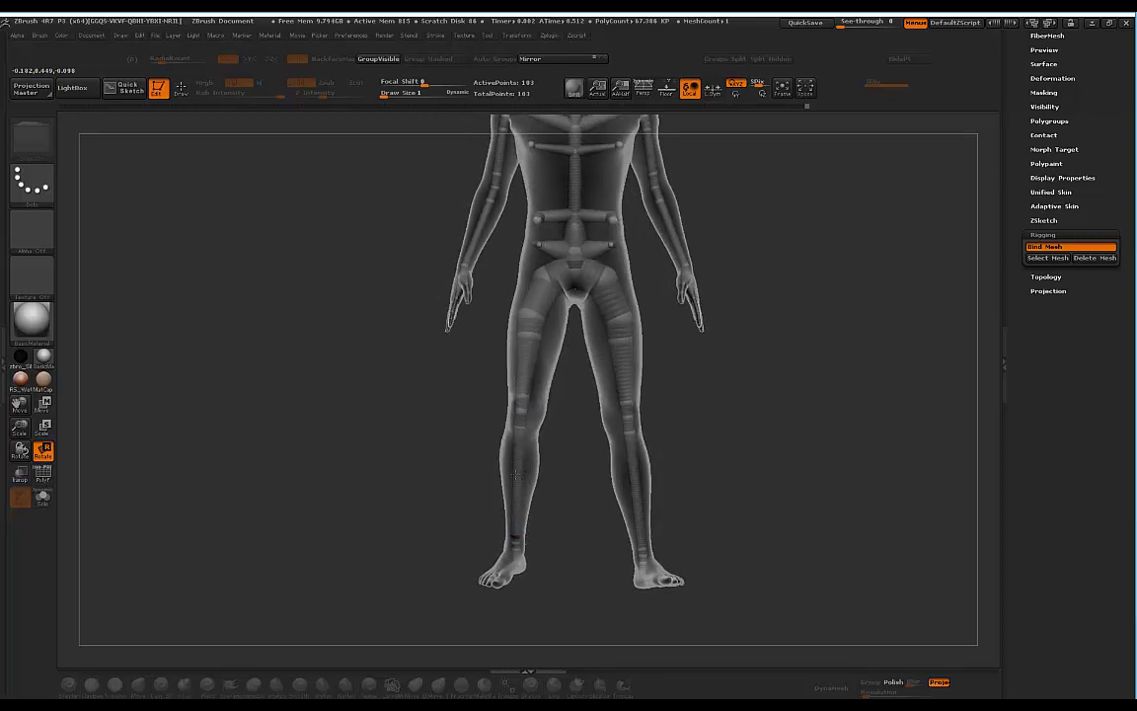
left_click_drag(578, 456, 660, 432)
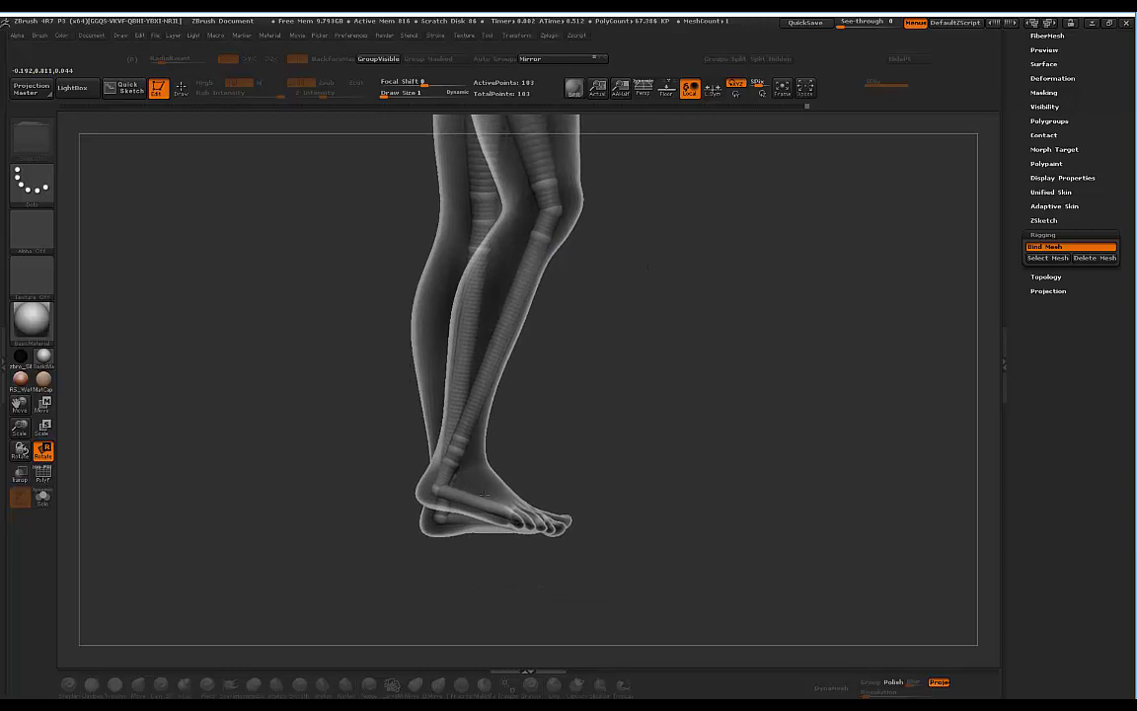
left_click_drag(475, 510, 519, 525)
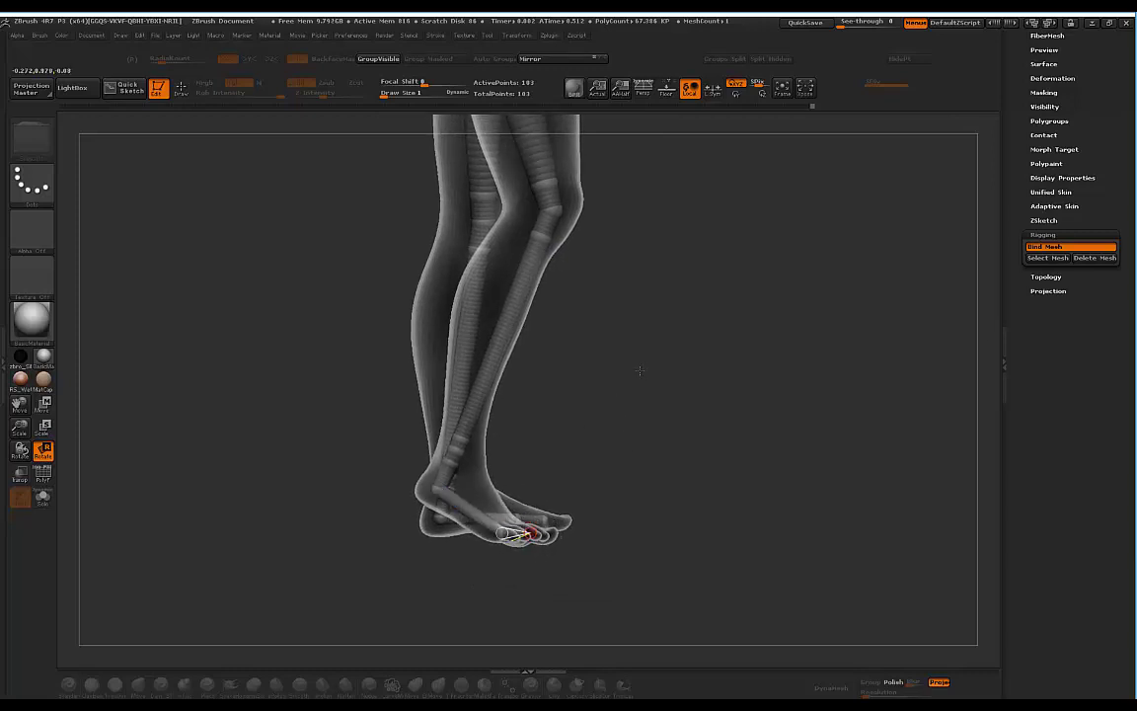
Curl the index and middle fingers of the figure's left hand inward at their joints.
left_click_drag(640, 371, 587, 380)
left_click_drag(497, 329, 702, 284, "alt")
left_click_drag(703, 239, 668, 317, "alt")
left_click_drag(656, 213, 796, 387, "alt")
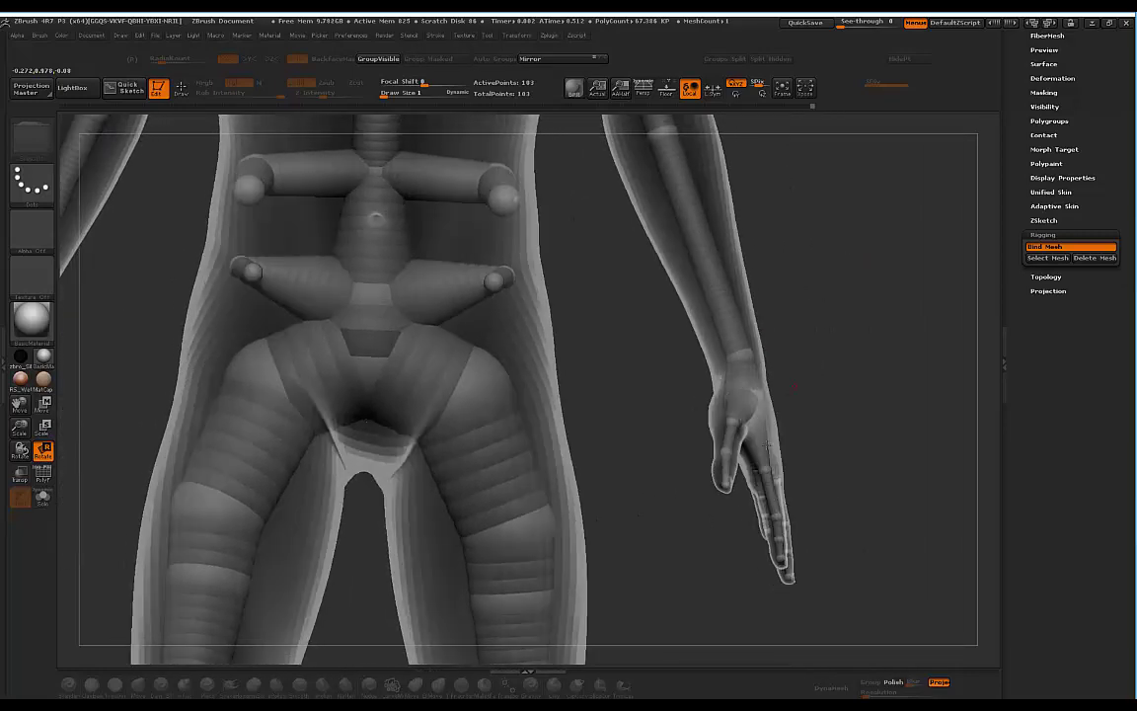
mouse_move(770, 491)
left_mouse_down()
mouse_move(761, 509)
mouse_move(736, 515)
mouse_move(770, 539)
mouse_move(728, 528)
left_mouse_up()
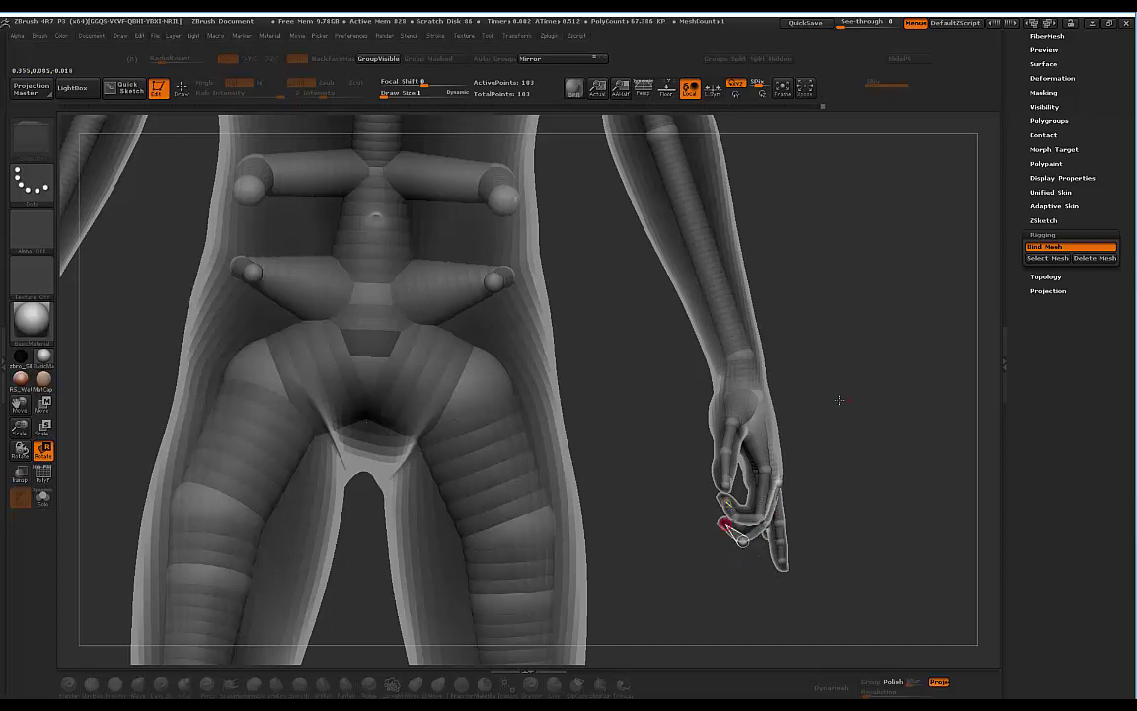
Bend the ring and little fingers of the figure's left hand toward the palm.
left_click_drag(839, 400, 759, 404)
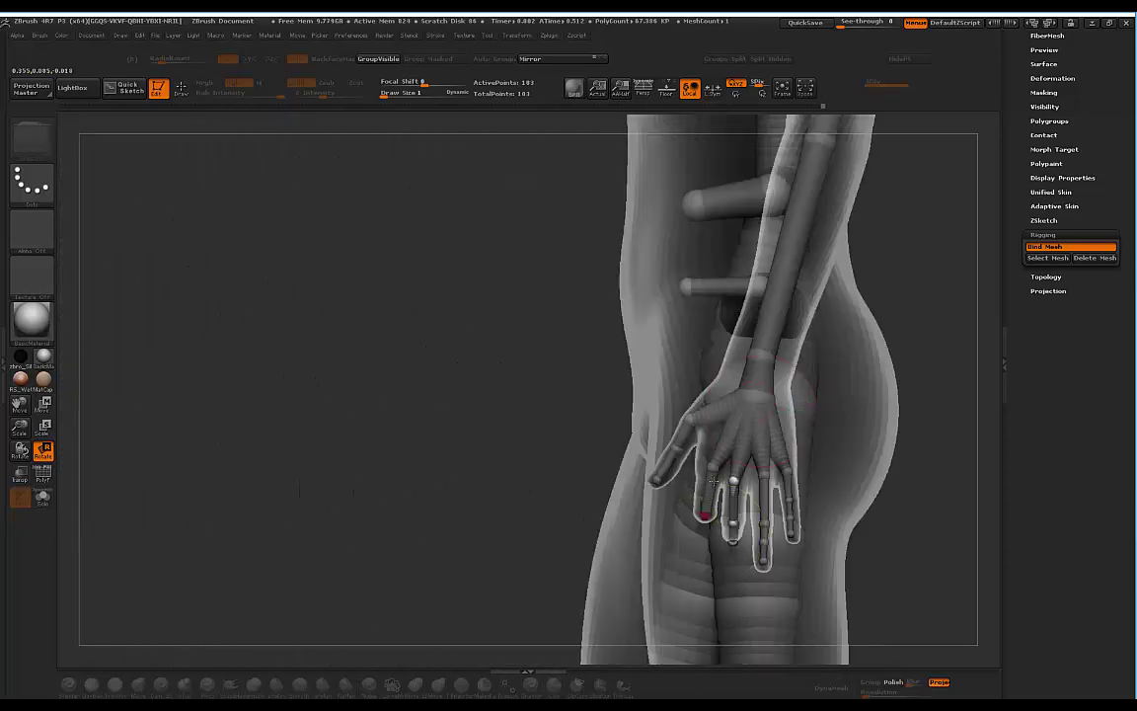
mouse_move(702, 431)
left_mouse_down()
mouse_move(886, 273)
mouse_move(904, 289)
mouse_move(497, 294)
mouse_move(471, 363)
mouse_move(531, 483)
left_mouse_up()
left_click_drag(690, 307, 673, 280)
left_click_drag(527, 506, 533, 510)
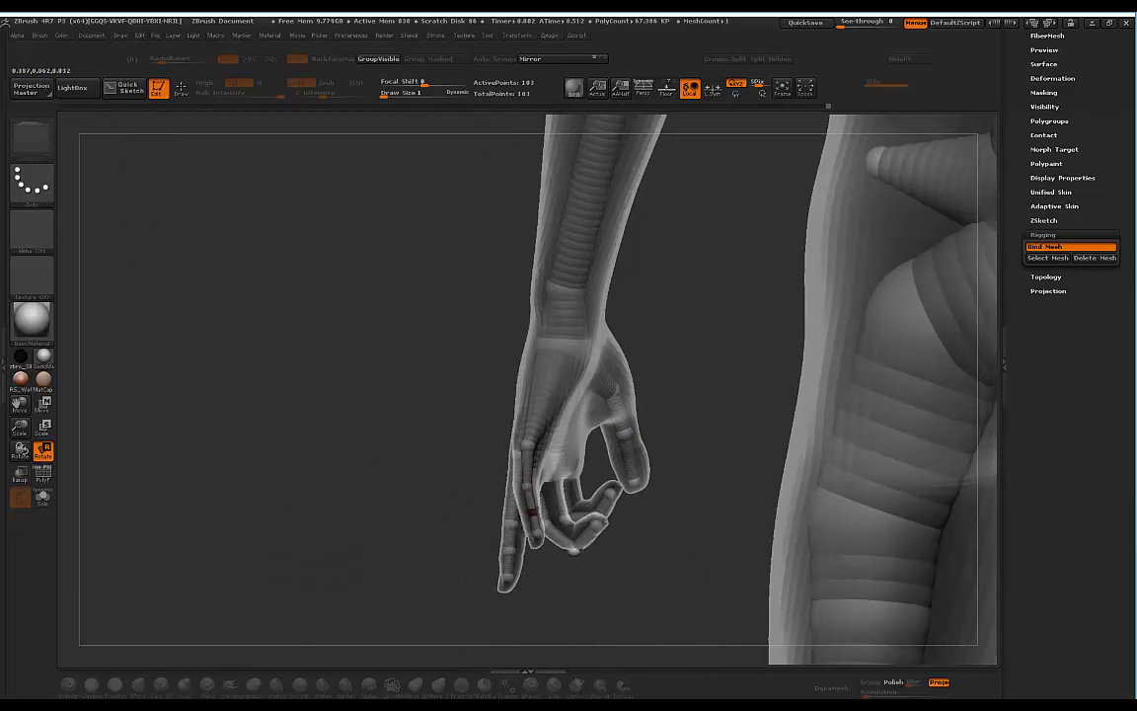
left_click_drag(298, 386, 464, 425)
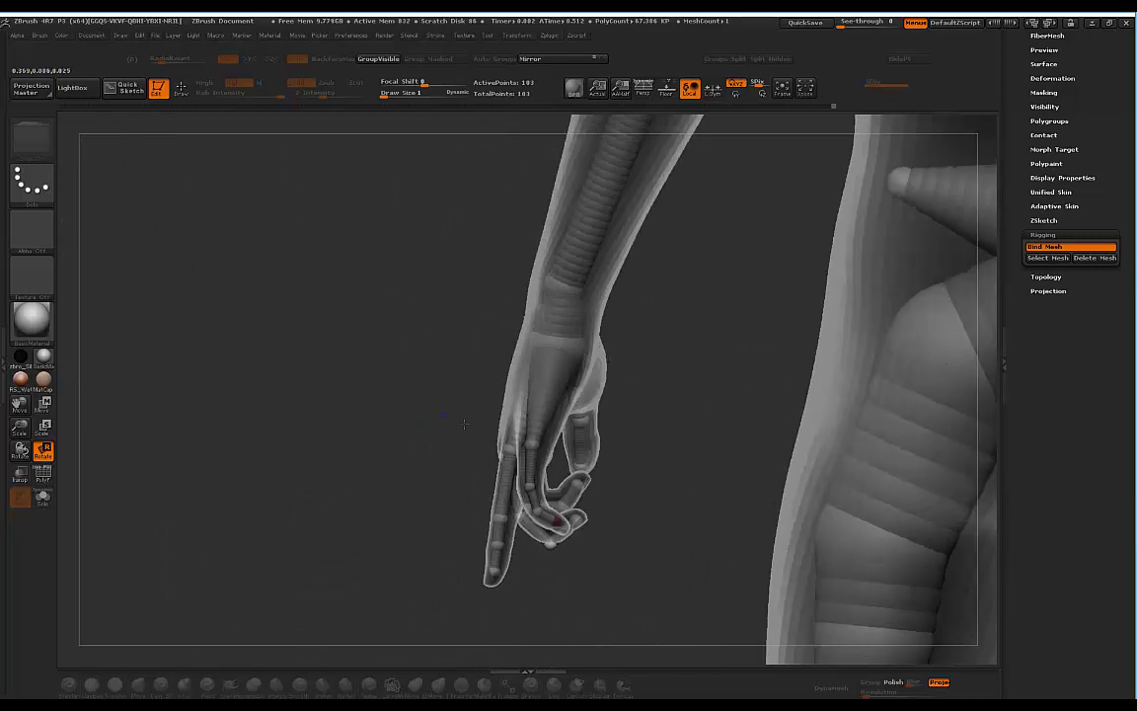
left_click_drag(499, 494, 546, 544)
Refine the curl and spacing of the left hand's middle, ring and little fingers for a looser pose.
left_click_drag(407, 472, 652, 361)
mouse_move(542, 480)
left_mouse_down()
mouse_move(579, 419)
mouse_move(575, 449)
left_mouse_up()
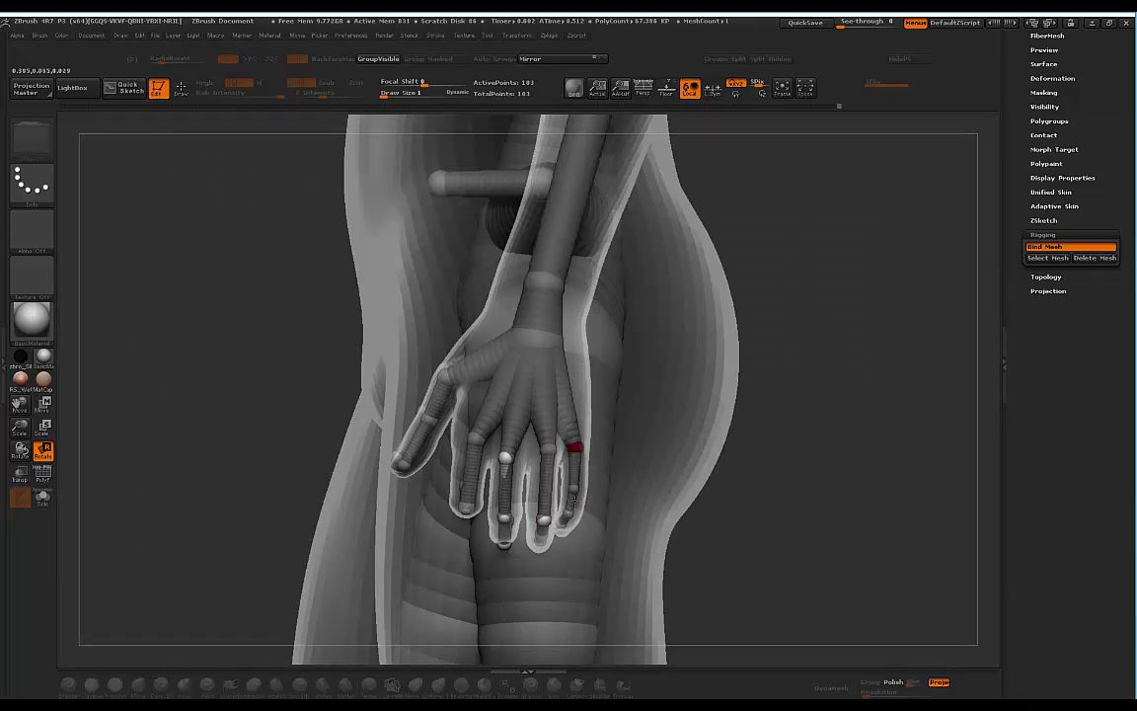
left_click_drag(574, 513, 604, 460)
left_click_drag(785, 287, 842, 297)
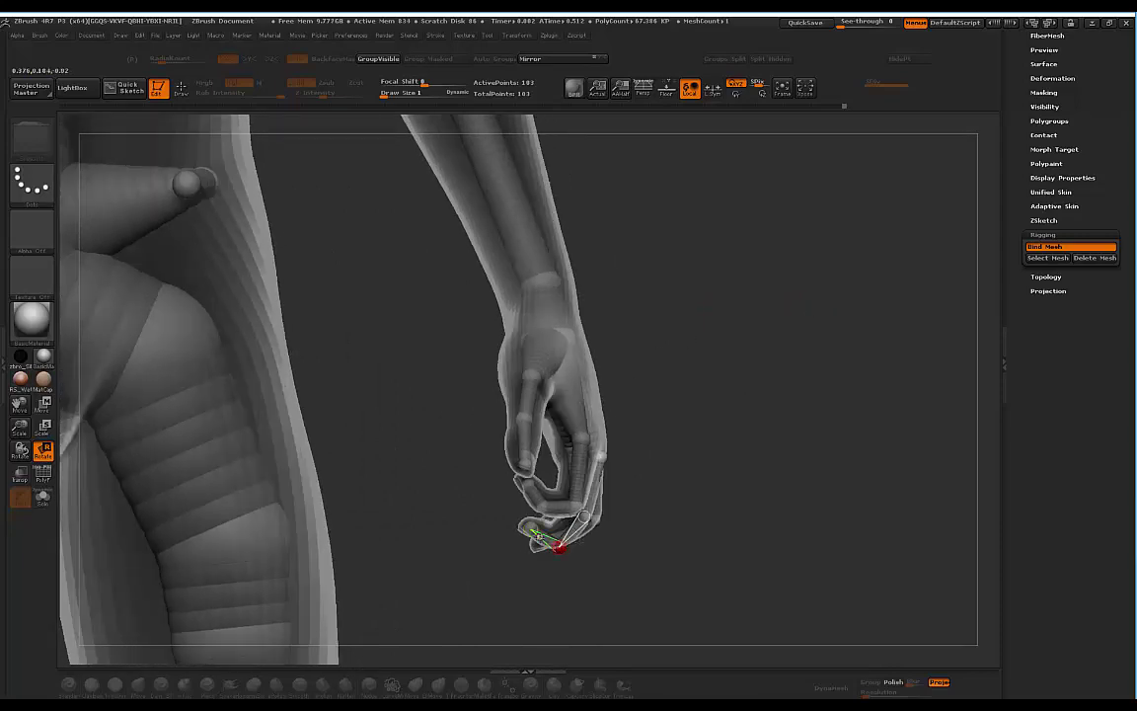
left_click_drag(681, 351, 645, 400)
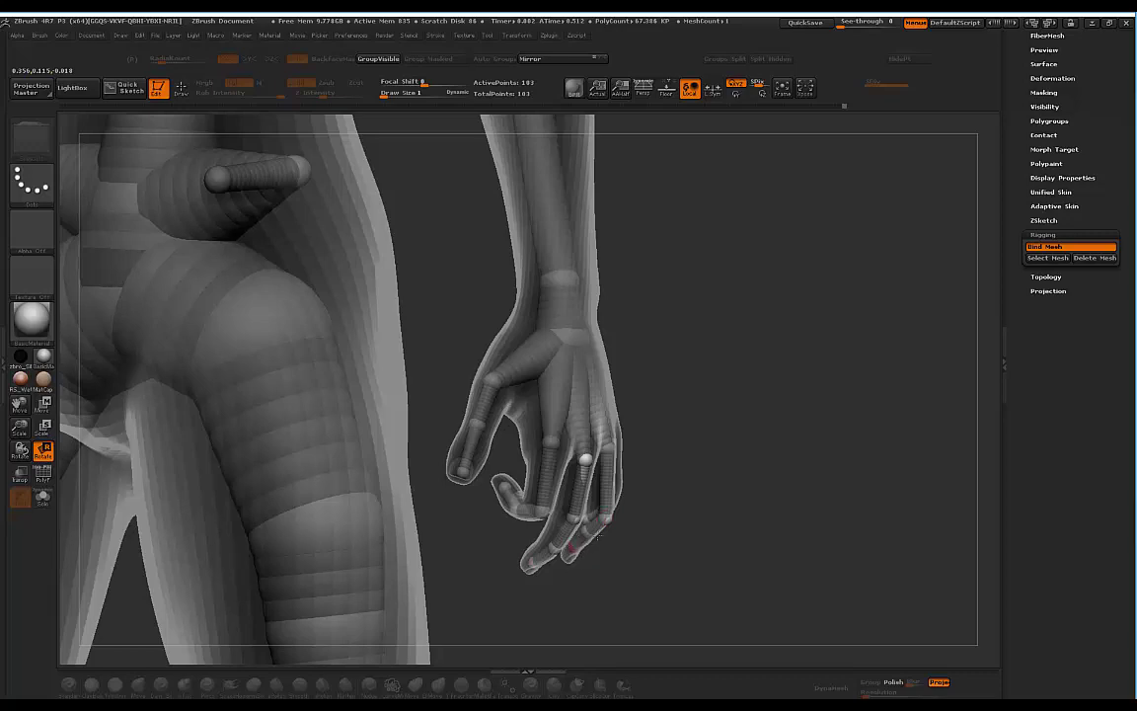
Rotate the left thumb closer to the hand and relax the index finger's curl.
left_click_drag(736, 425, 644, 415)
left_click_drag(404, 426, 485, 440)
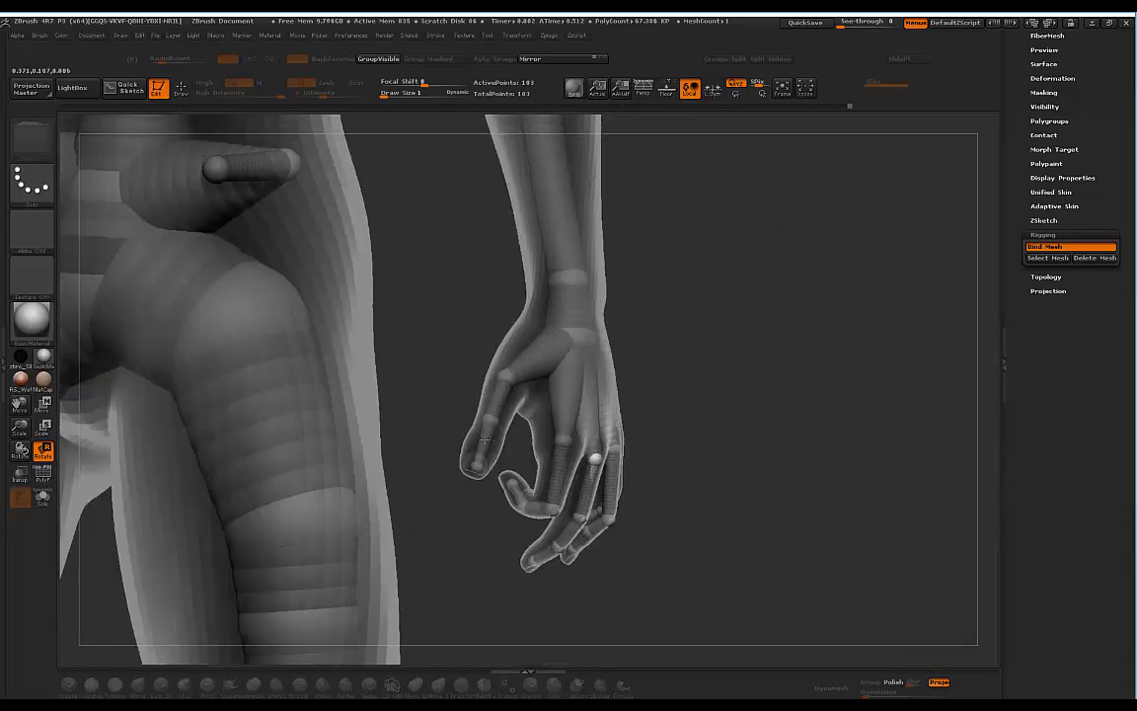
left_click_drag(703, 286, 630, 298)
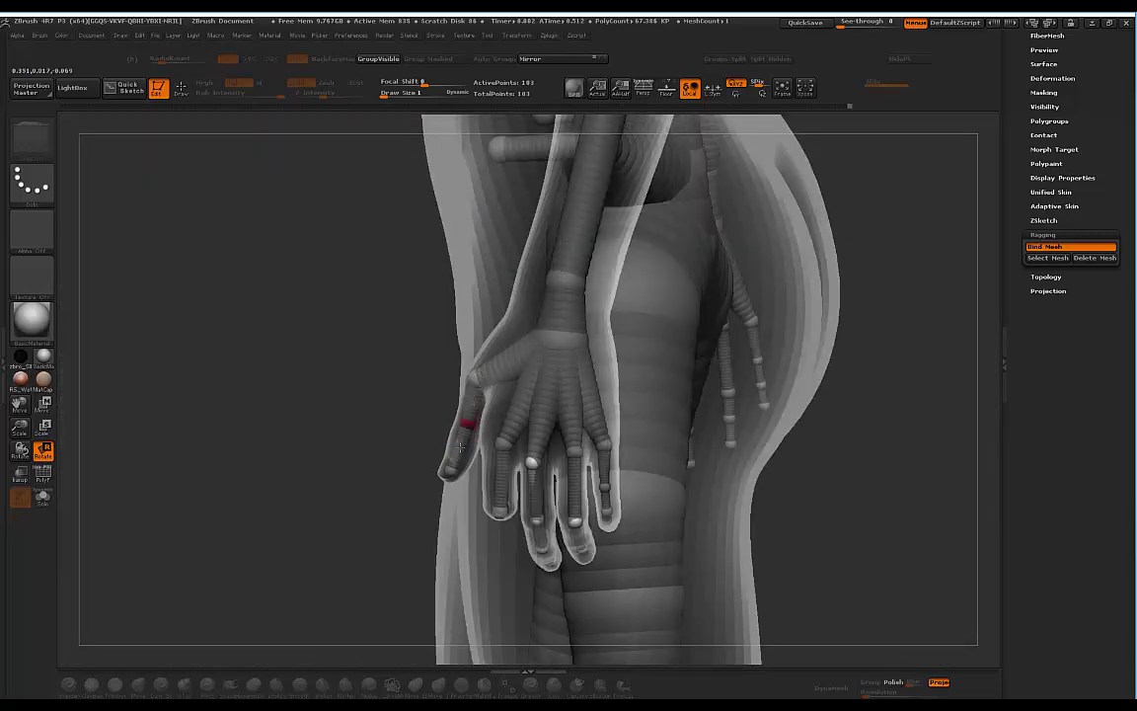
left_click_drag(829, 292, 625, 402)
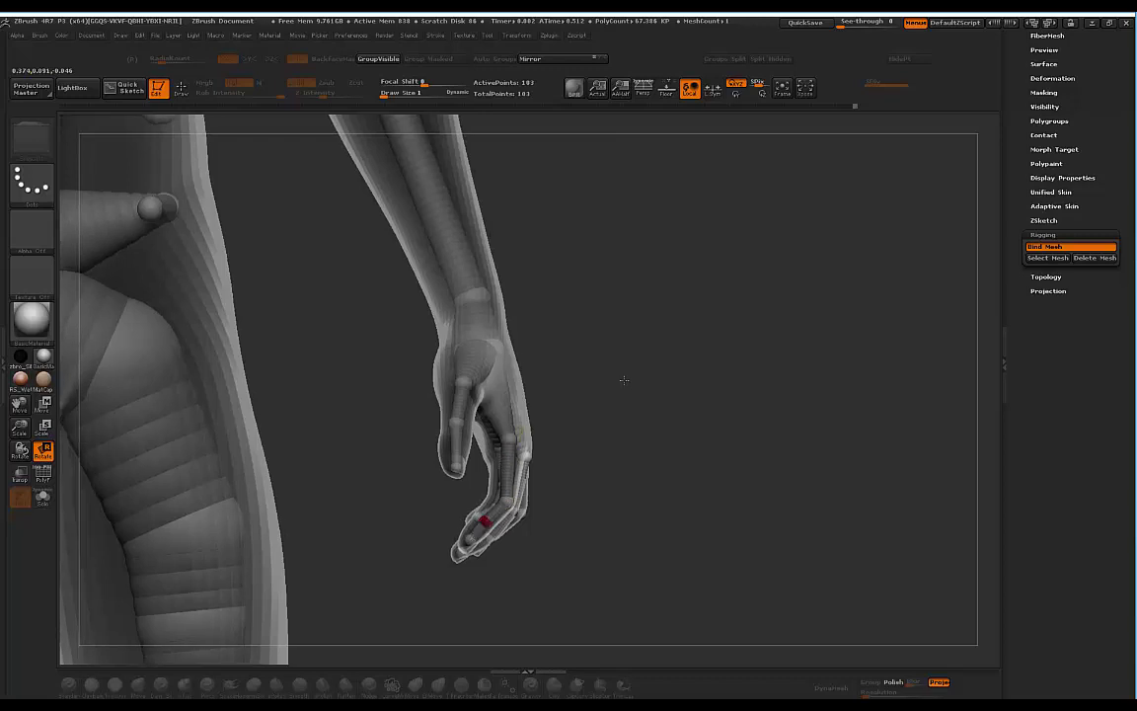
Rotate the waist and chest joints along the spine to lean and twist the upper body.
left_click_drag(622, 381, 635, 271)
left_click_drag(585, 232, 701, 362)
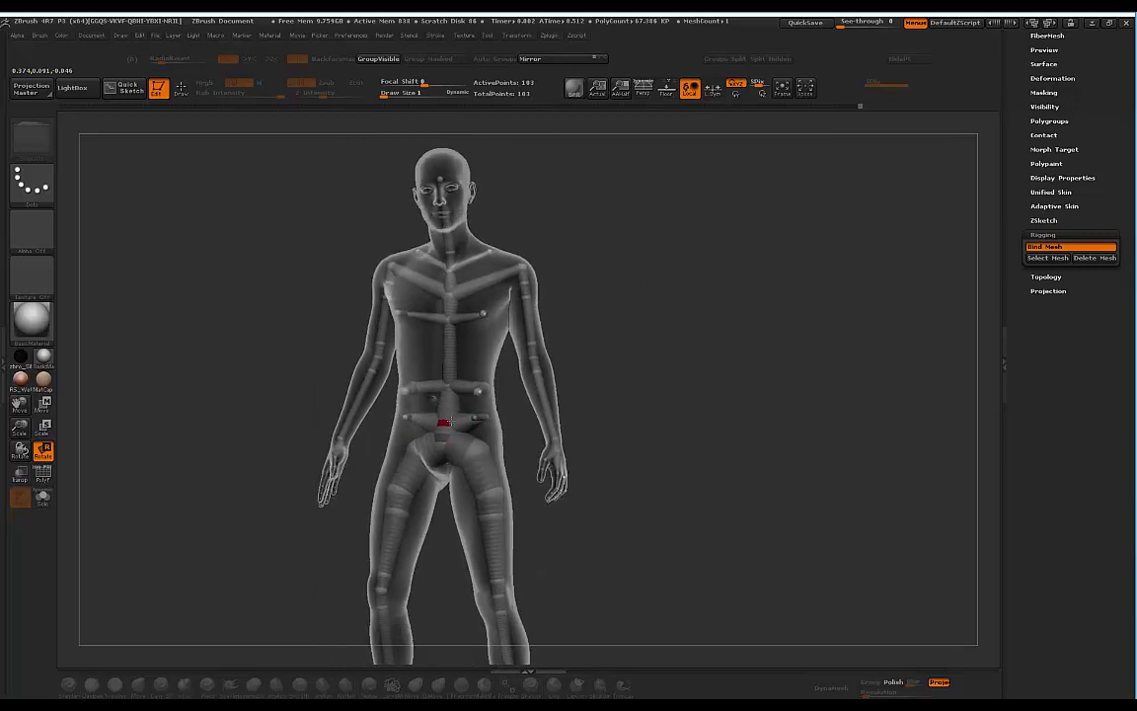
left_click_drag(446, 423, 430, 383)
left_click_drag(577, 208, 538, 375)
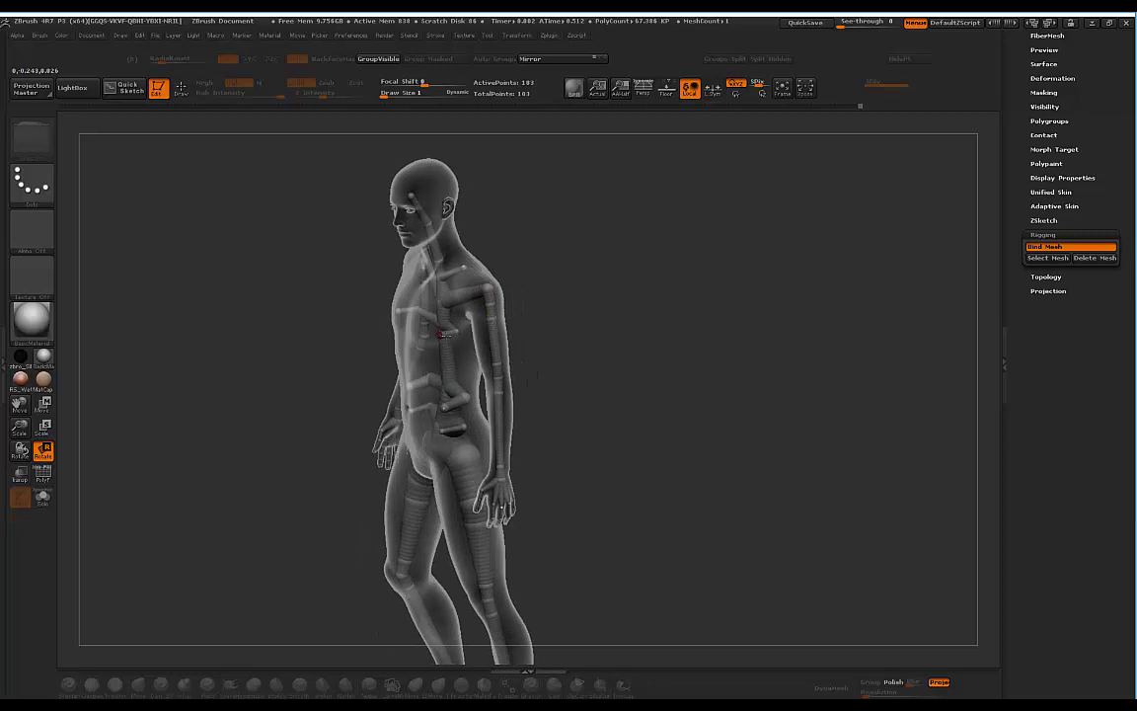
left_click_drag(533, 376, 569, 211)
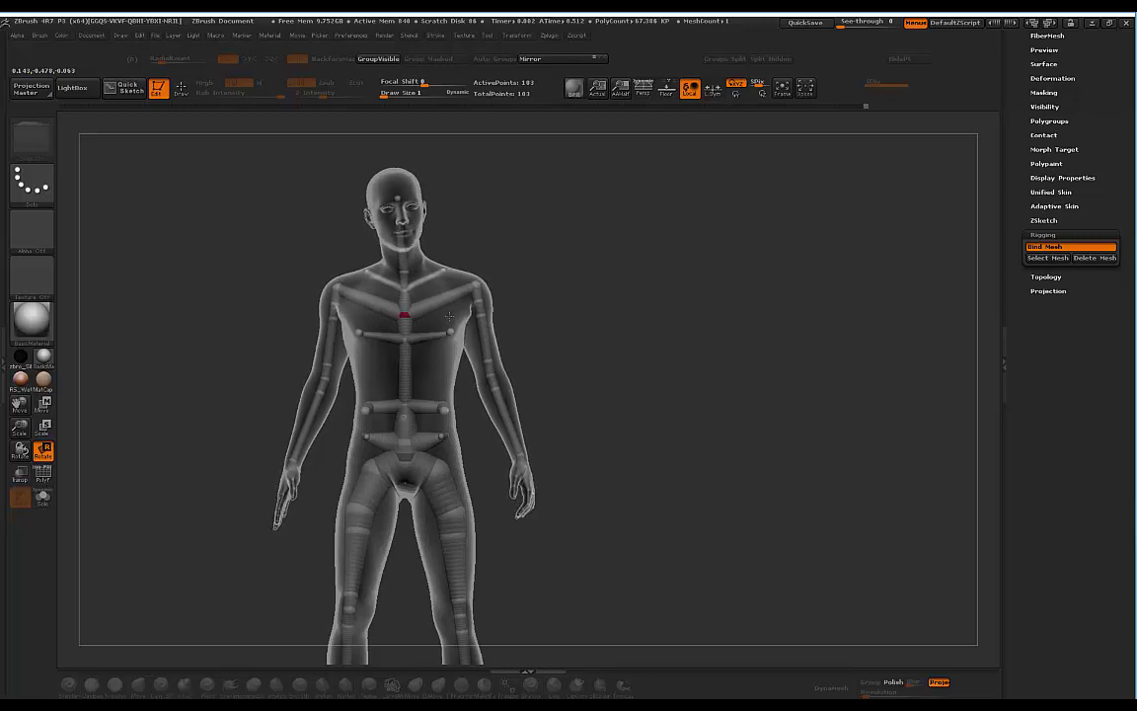
Rotate the figure's left upper arm slightly outward from the torso at the shoulder joint.
left_click_drag(424, 319, 478, 304)
left_click_drag(519, 254, 532, 248)
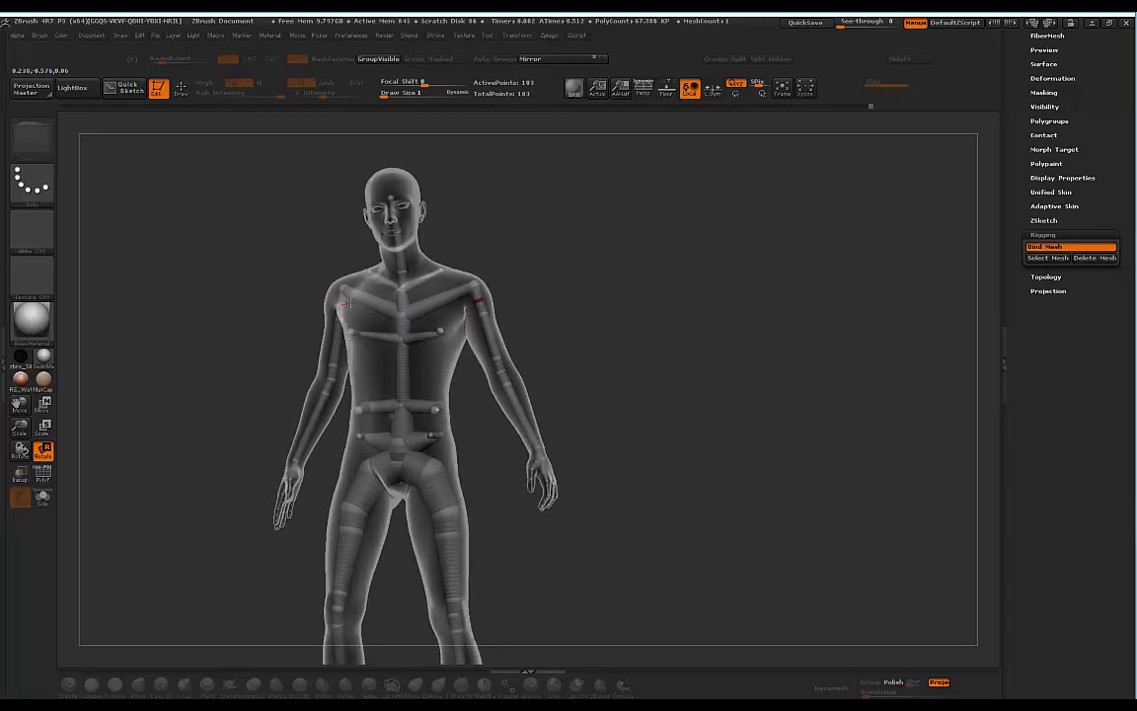
left_click_drag(543, 206, 617, 448)
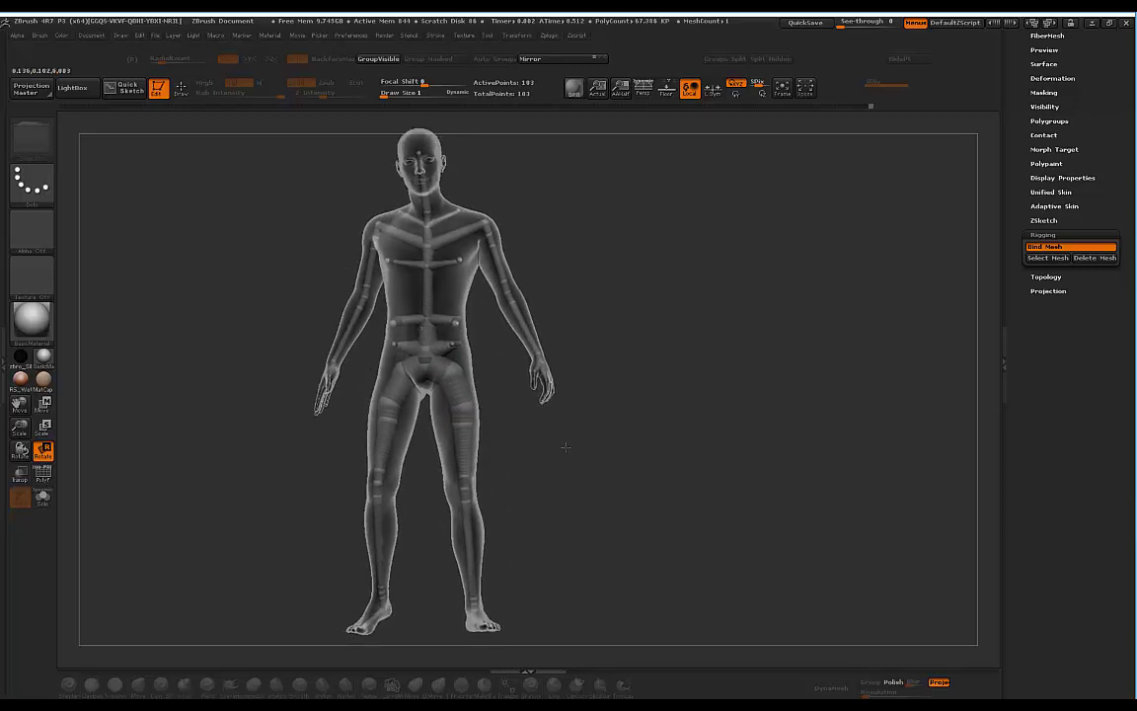
Preview the adaptive skin and examine the posed body, down to the hand resting near the thigh.
left_click_drag(585, 374, 633, 373)
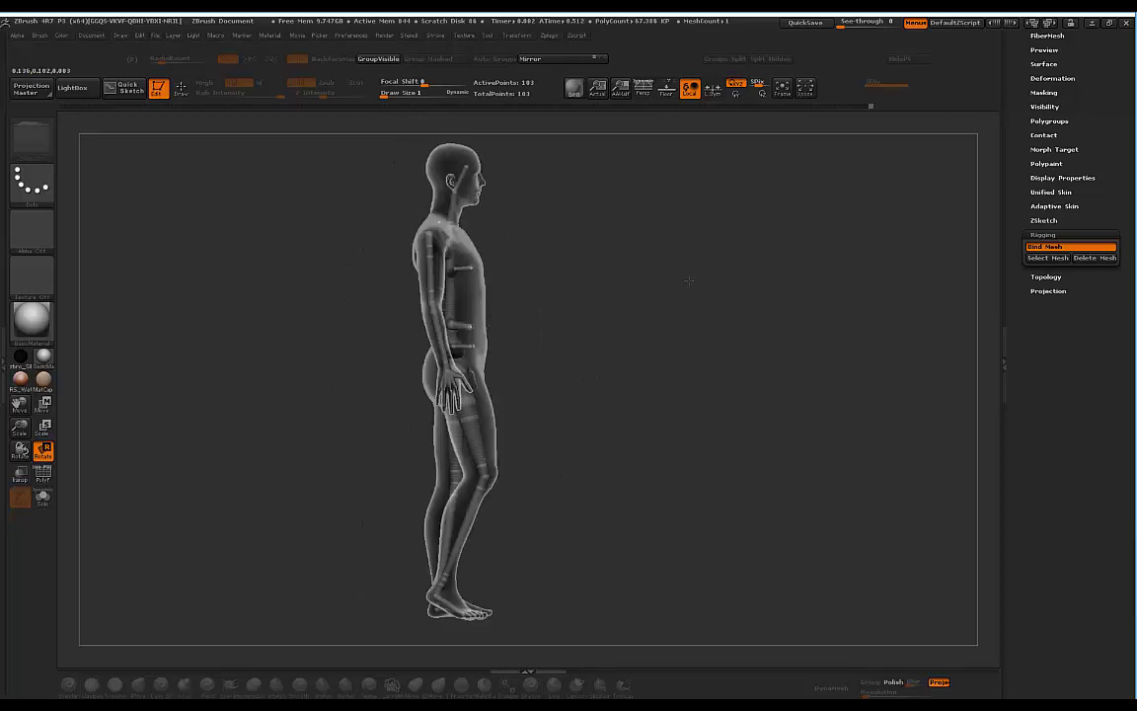
left_click_drag(688, 281, 644, 279)
left_click(1053, 205)
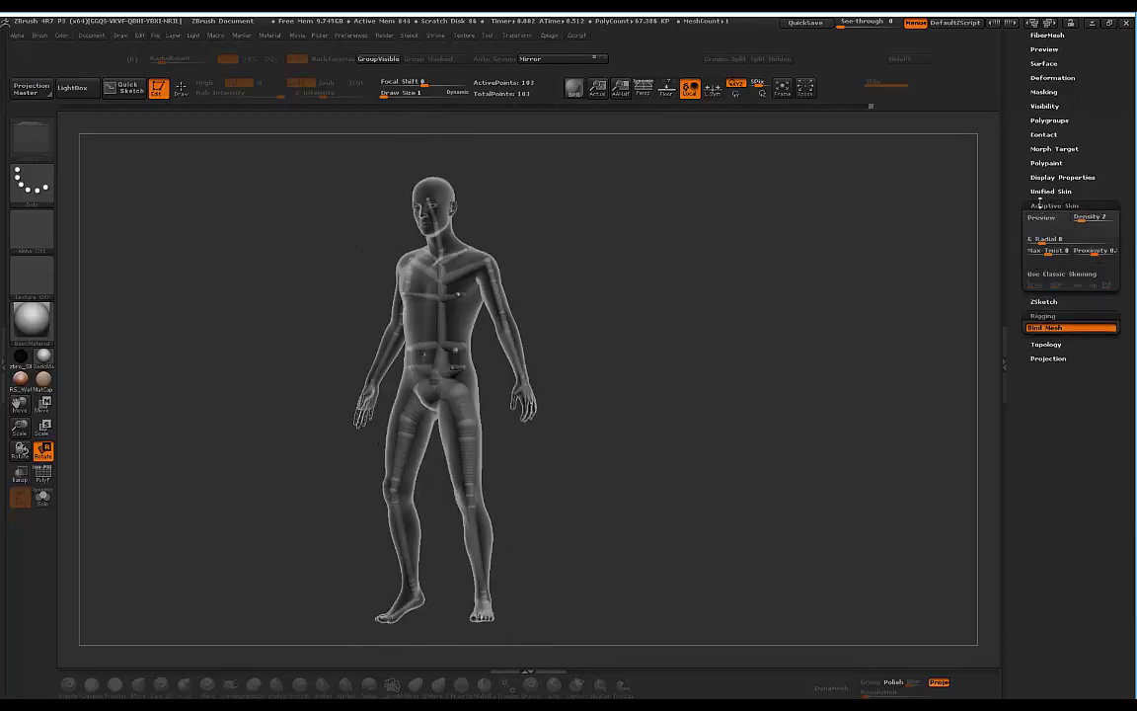
left_click(1042, 217)
mouse_move(614, 246)
left_mouse_down()
mouse_move(677, 242)
mouse_move(631, 254)
left_mouse_up()
left_click_drag(496, 282, 456, 282)
left_click_drag(617, 250, 762, 341)
left_click_drag(460, 412, 456, 415)
left_click_drag(933, 212, 987, 201)
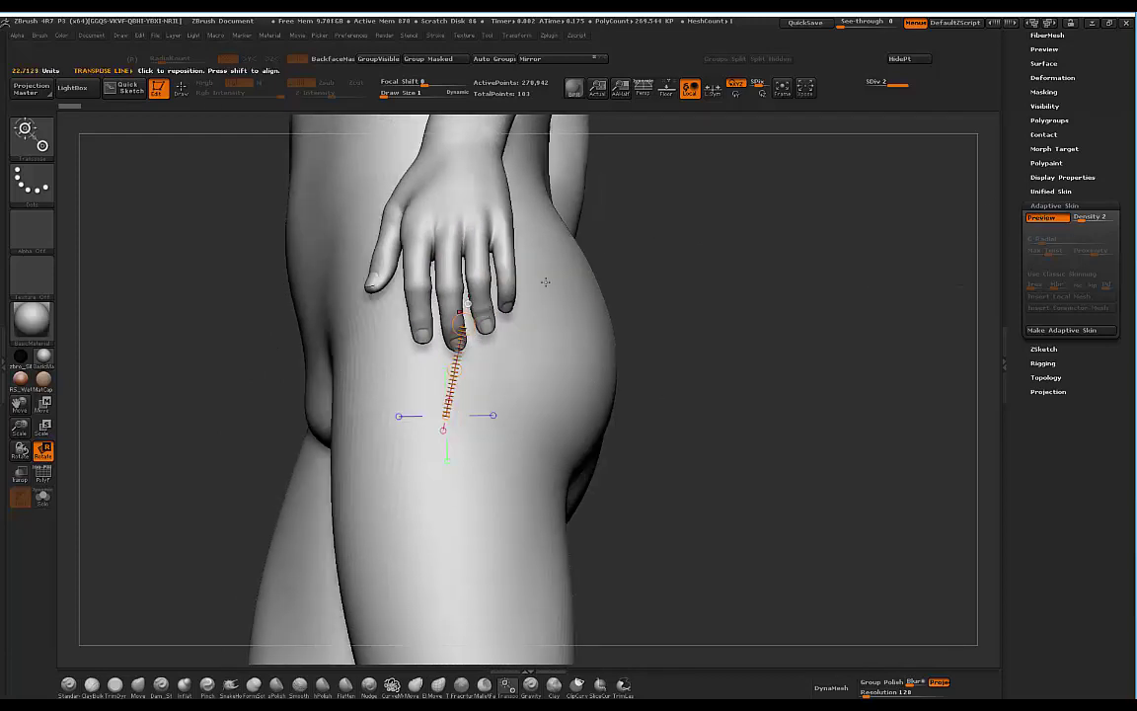
Turn off the adaptive skin preview and bind the mesh to the ZSphere rig again.
left_click(1052, 221)
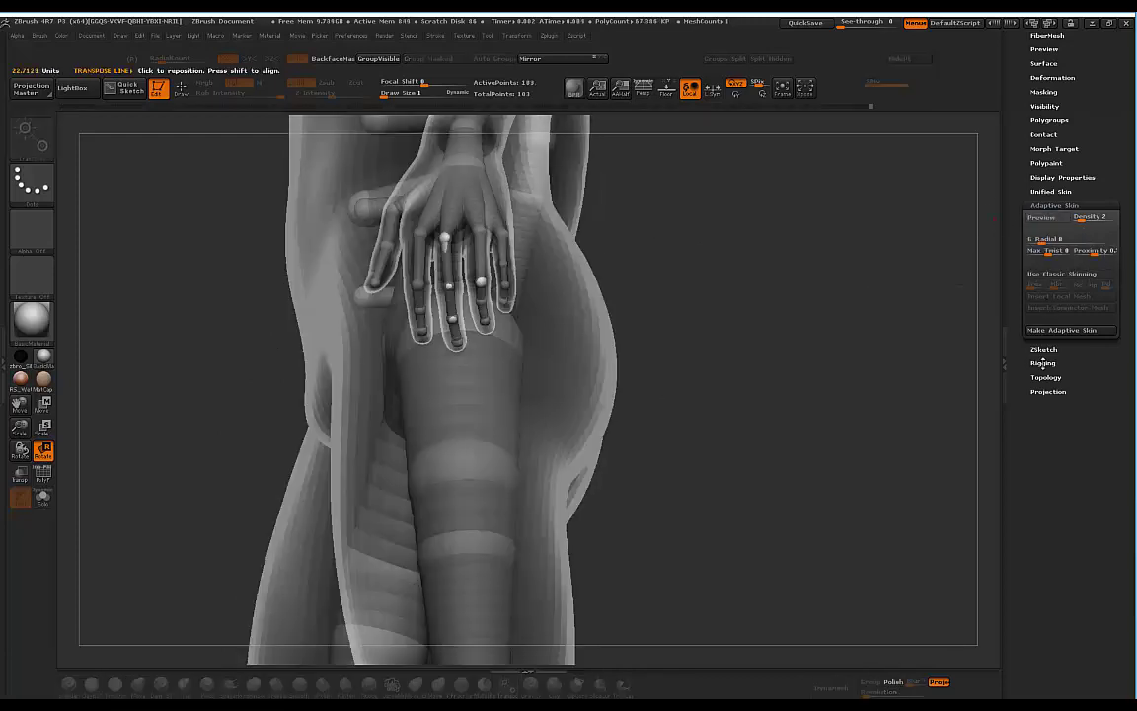
left_click(1044, 363)
left_click(1044, 247)
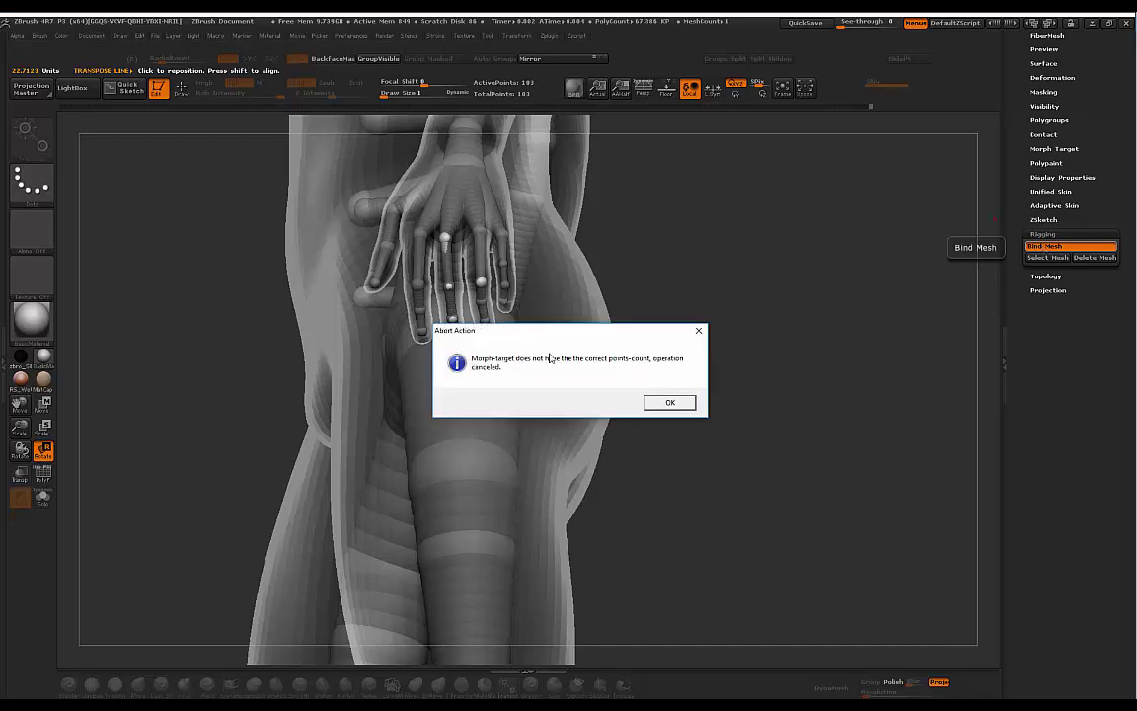
left_click(693, 403)
left_click_drag(787, 254, 754, 286)
left_click(1044, 247)
left_click_drag(835, 273, 523, 318)
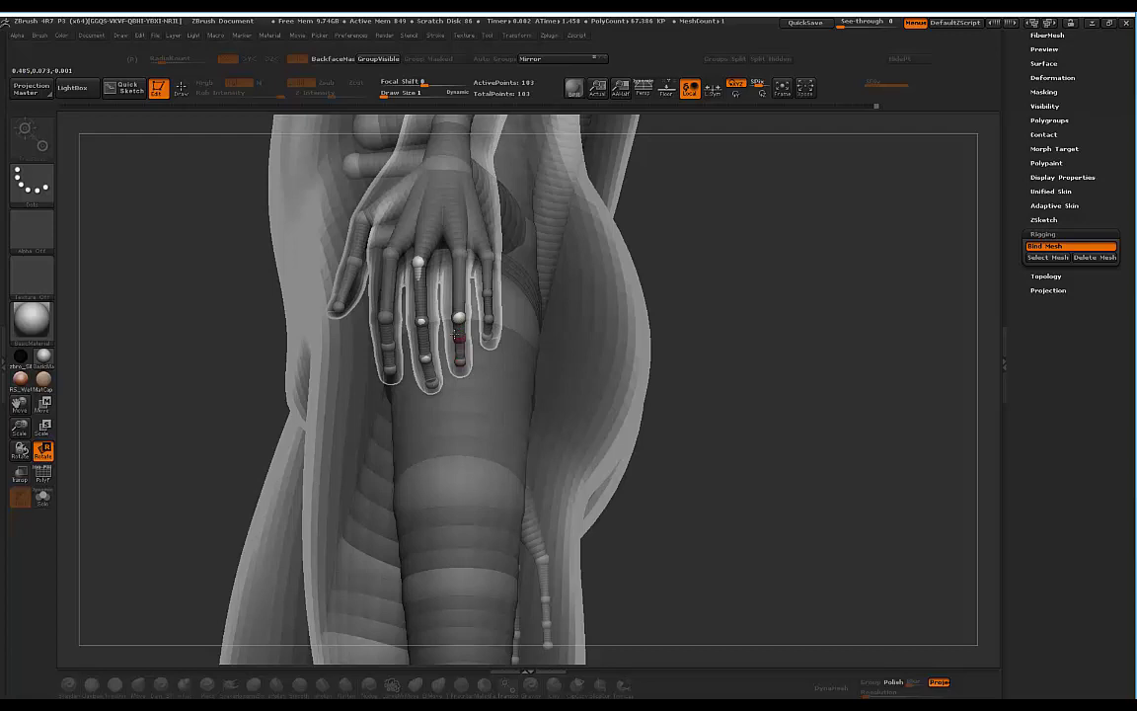
Inspect the whole figure's pose from the front, side and three-quarter views.
left_click_drag(753, 263, 591, 186, "alt")
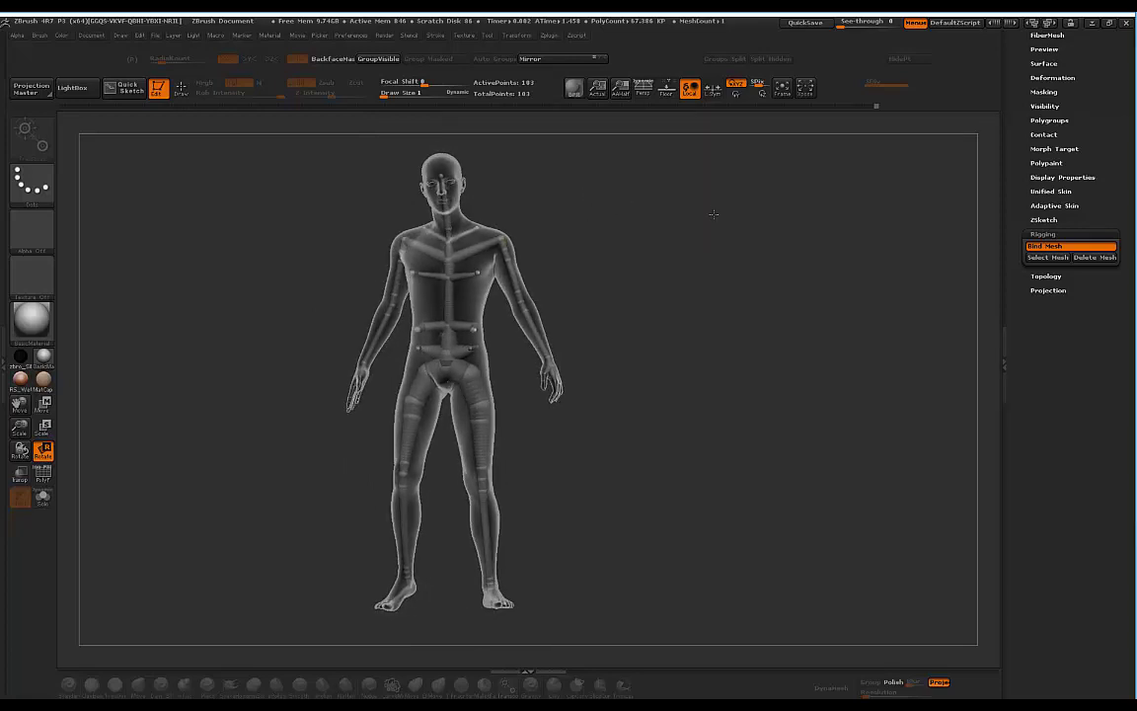
left_click_drag(713, 213, 657, 217)
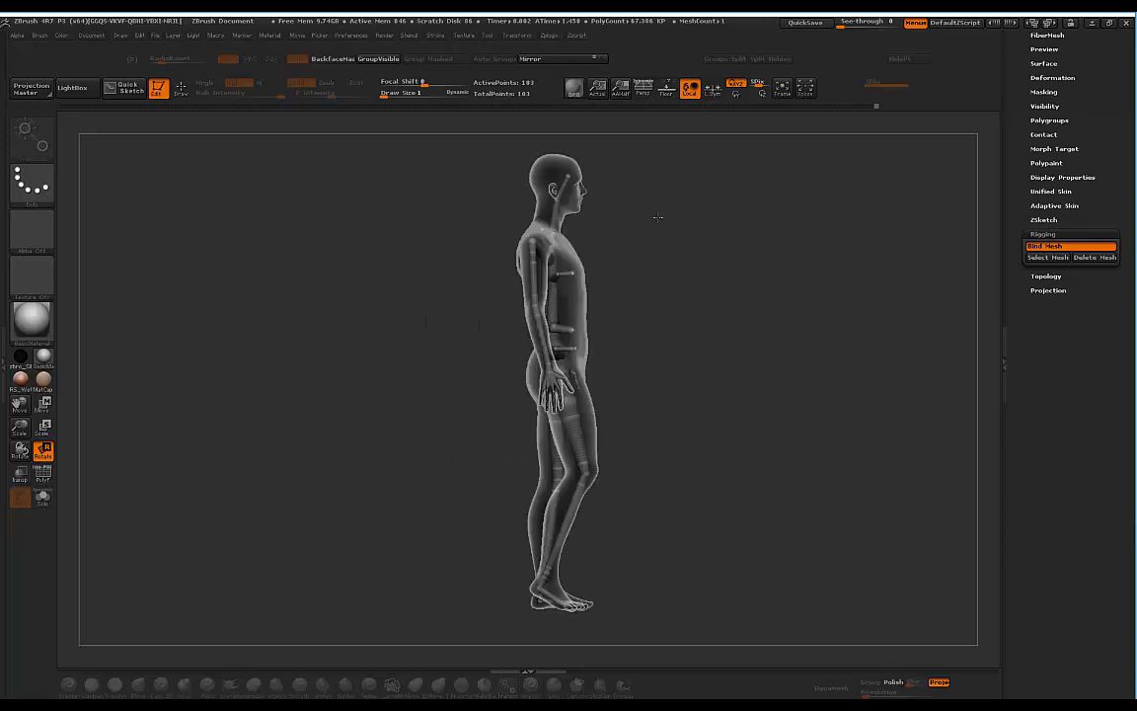
left_click_drag(730, 211, 630, 230)
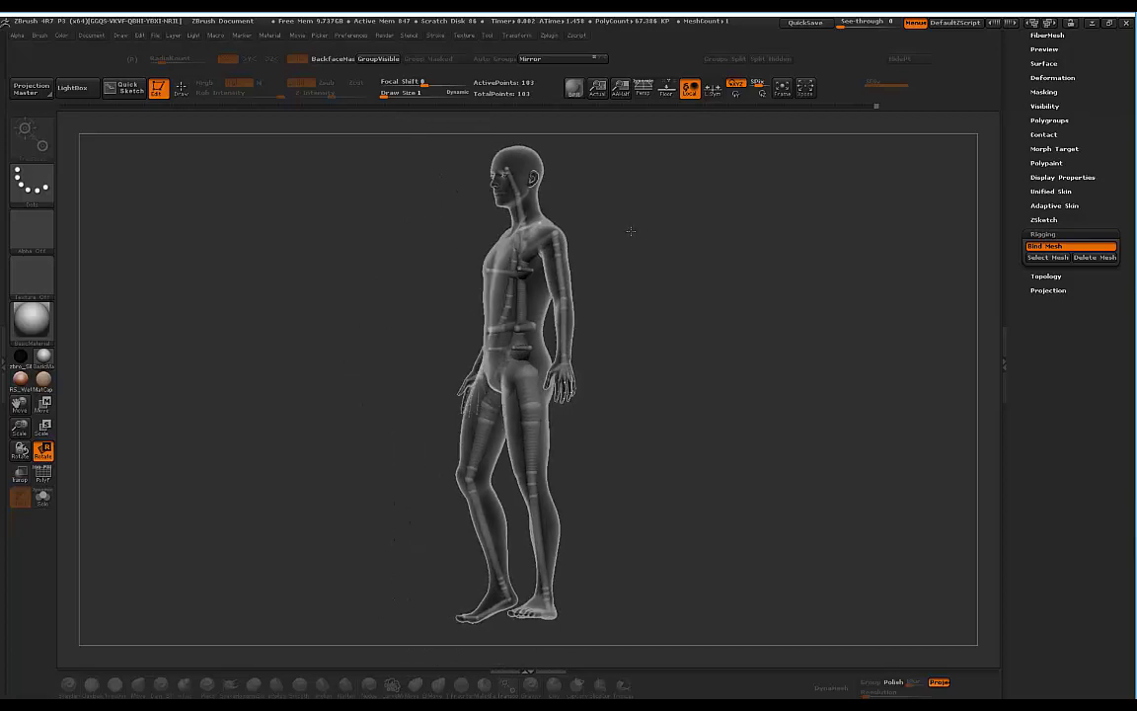
mouse_move(703, 261)
left_mouse_down()
mouse_move(573, 343)
mouse_move(685, 280)
mouse_move(696, 271)
mouse_move(685, 252)
mouse_move(411, 279)
left_mouse_up()
Find the options for saving the rig as a tool and transferring the Transpose Master pose to the subtools.
scroll(1101, 155, "up", 3)
scroll(1087, 166, "up", 2)
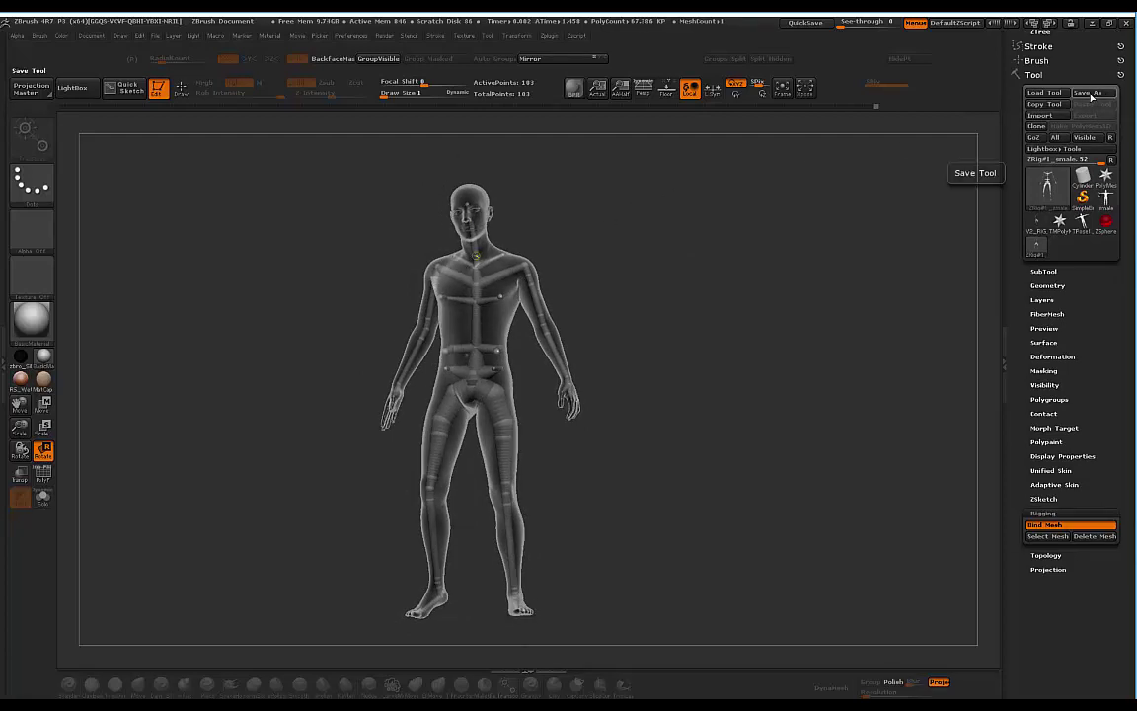
left_click_drag(614, 221, 634, 204)
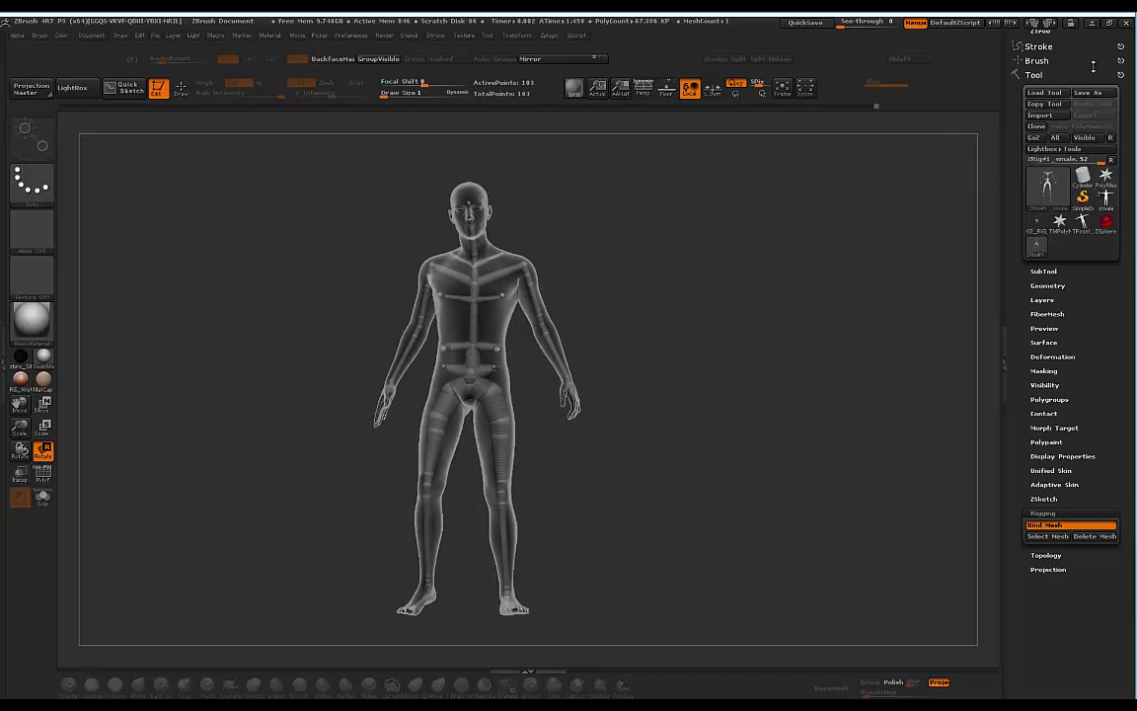
scroll(1107, 323, "up", 3)
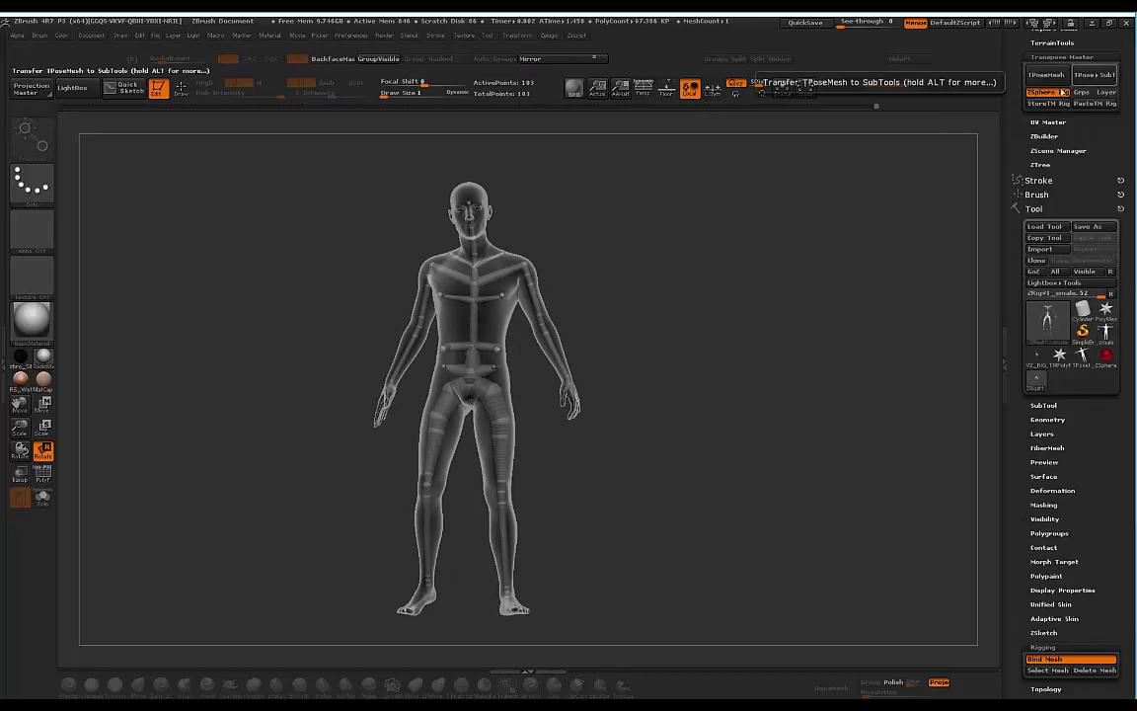
left_click_drag(580, 219, 661, 219)
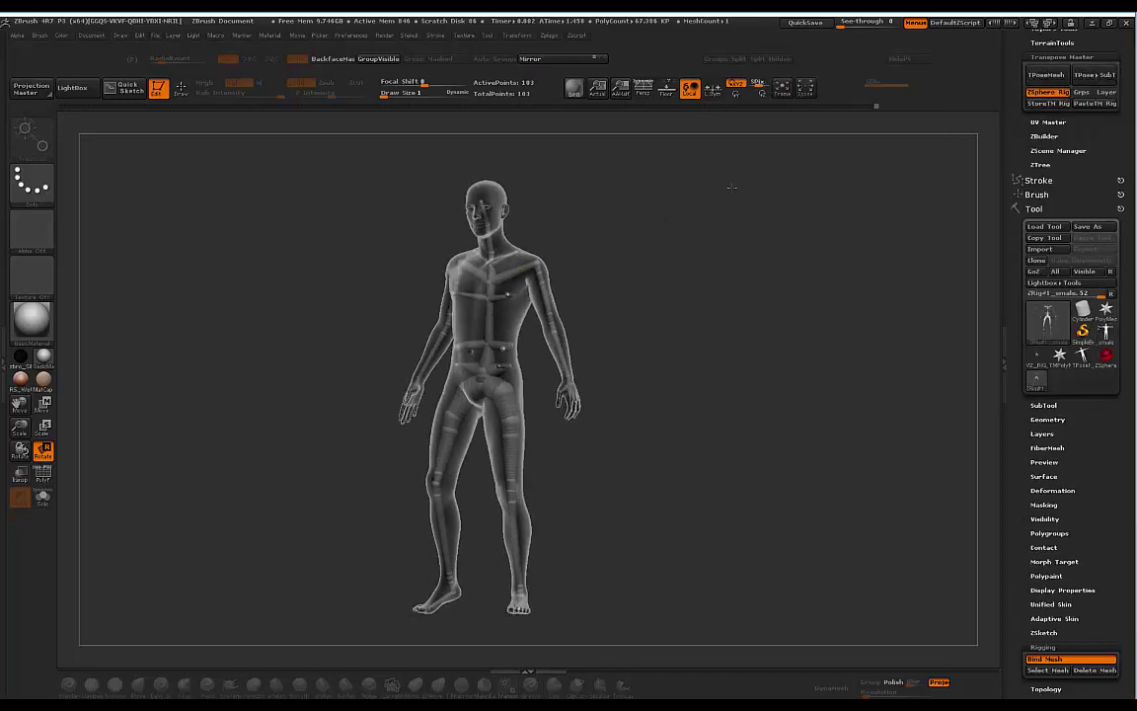
left_click_drag(731, 187, 541, 258)
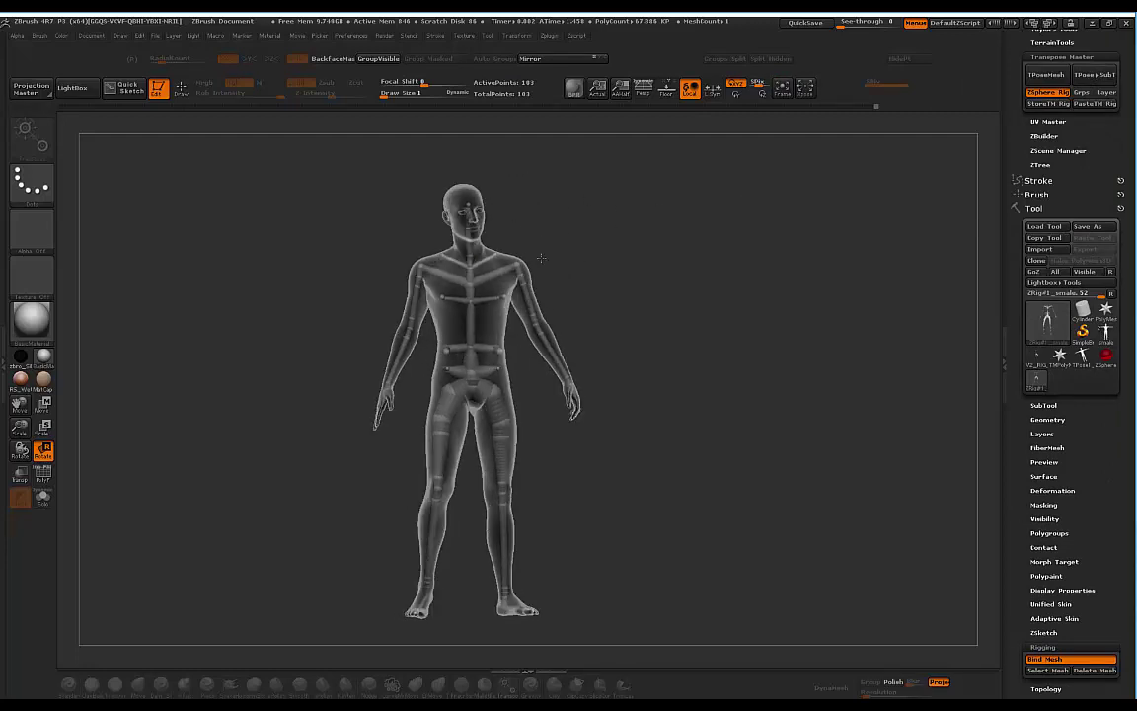
left_click_drag(469, 208, 563, 242)
left_click_drag(535, 312, 649, 191)
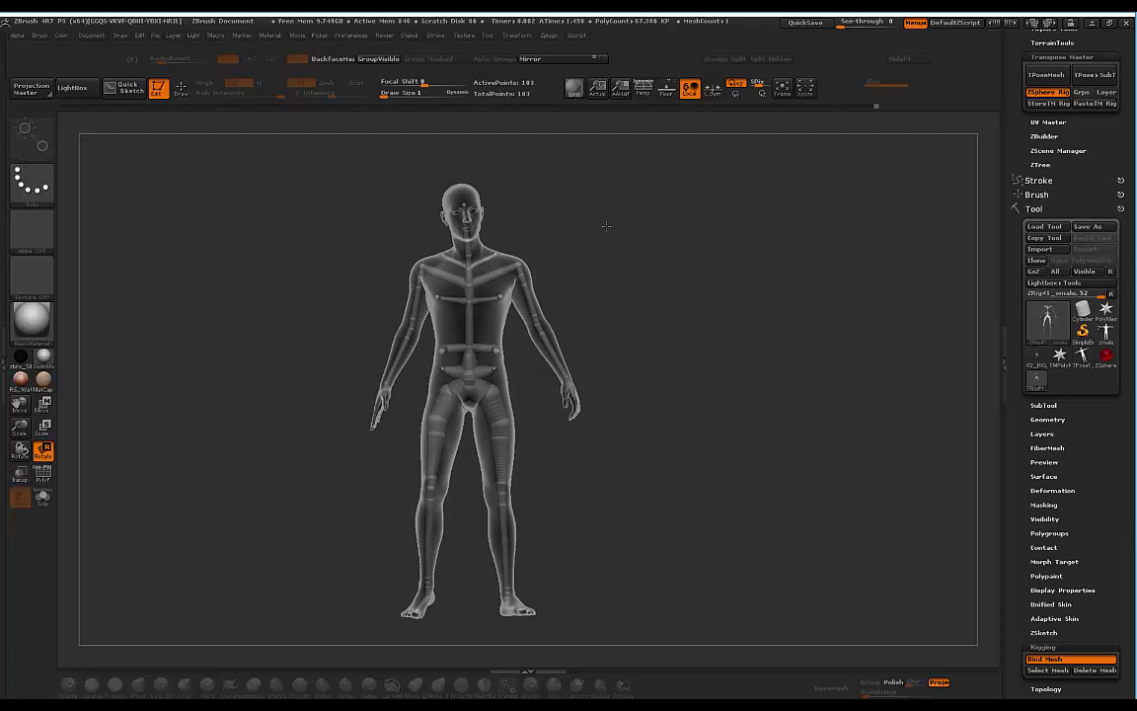
mouse_move(606, 226)
left_mouse_down()
mouse_move(694, 216)
mouse_move(625, 218)
mouse_move(573, 186)
mouse_move(632, 208)
mouse_move(610, 205)
mouse_move(643, 192)
mouse_move(701, 203)
mouse_move(620, 221)
mouse_move(634, 218)
mouse_move(609, 211)
mouse_move(649, 210)
mouse_move(599, 229)
left_mouse_up()
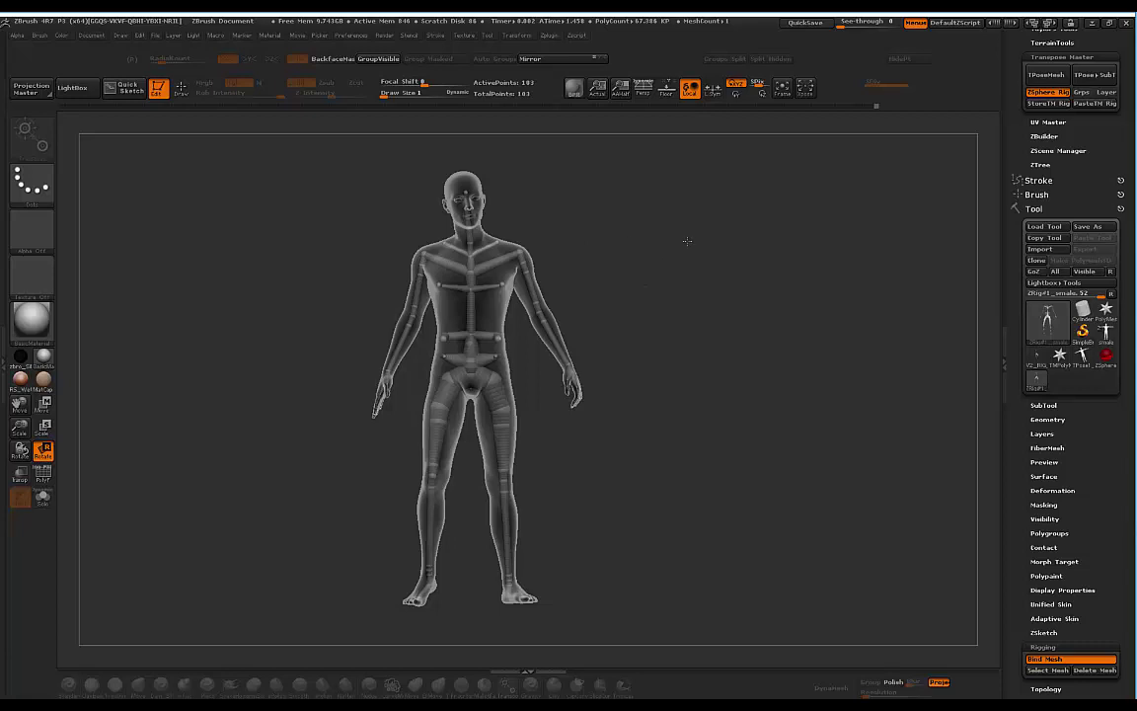
left_click_drag(686, 230, 687, 216)
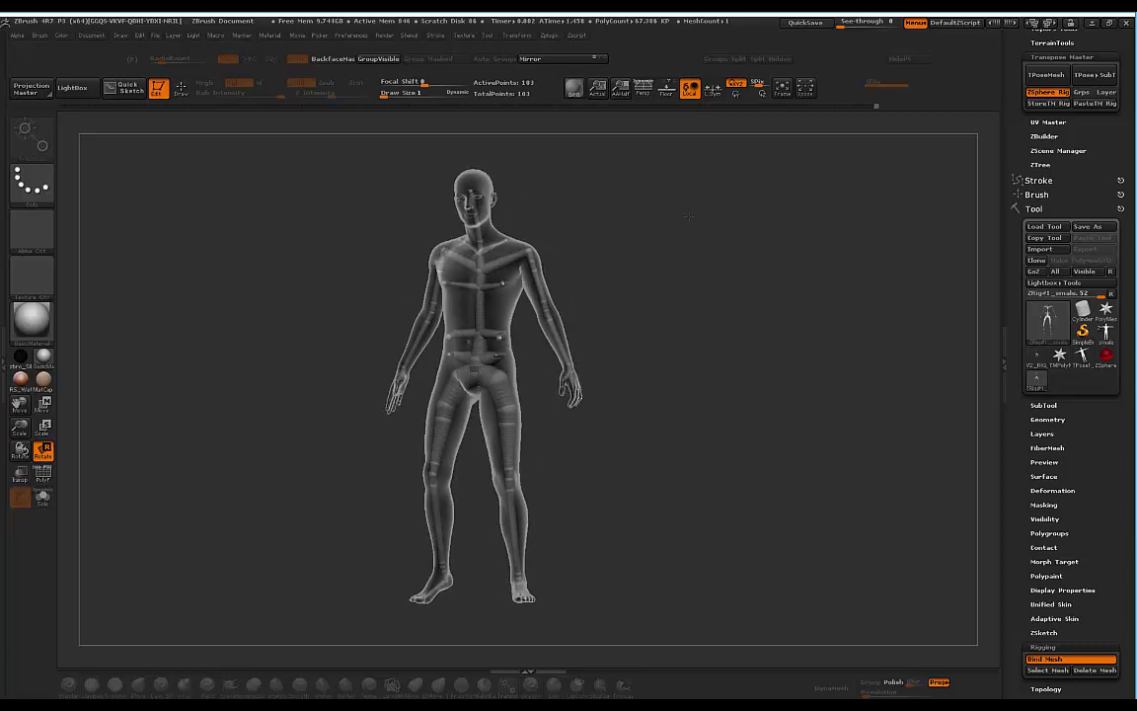